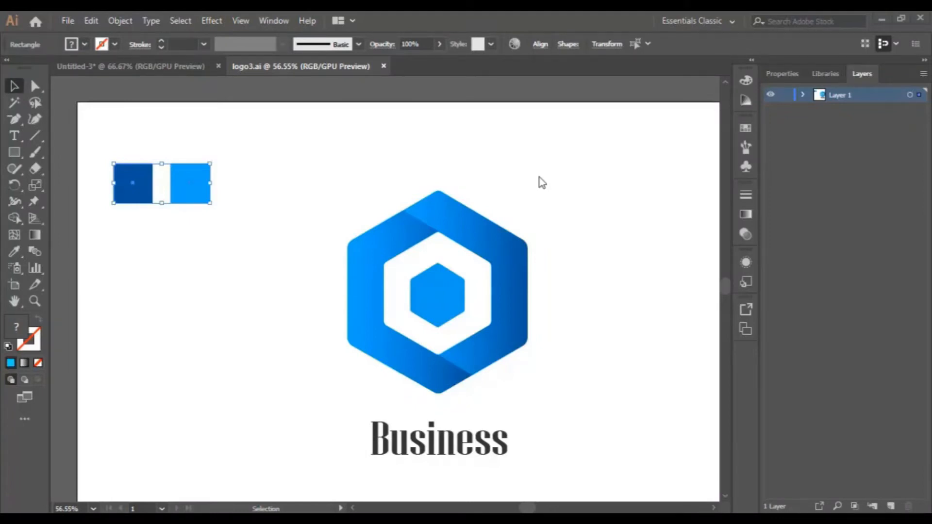
scroll(441, 256, "down", 2)
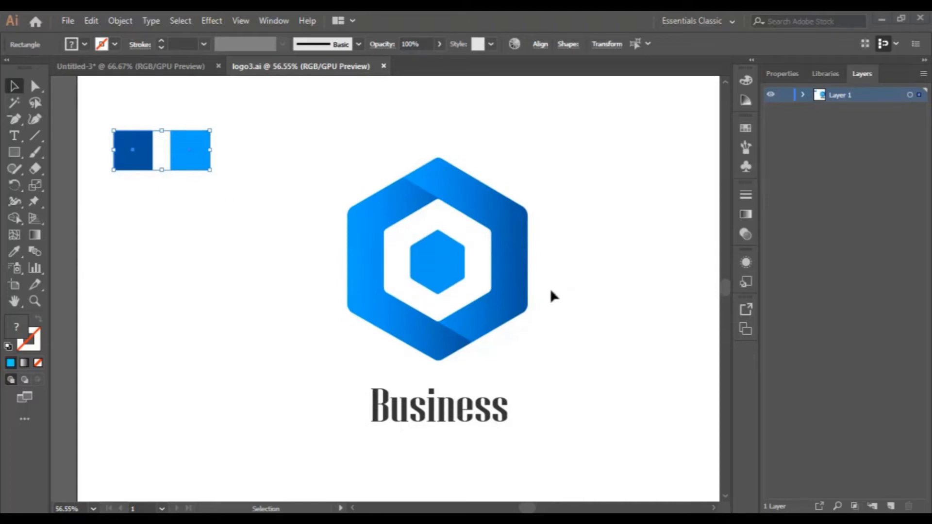
left_click(72, 22)
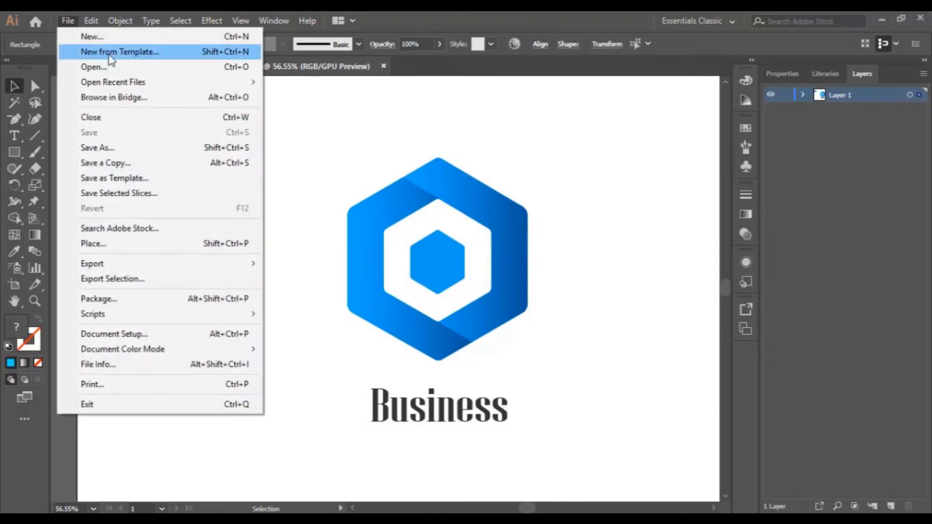
left_click(109, 53)
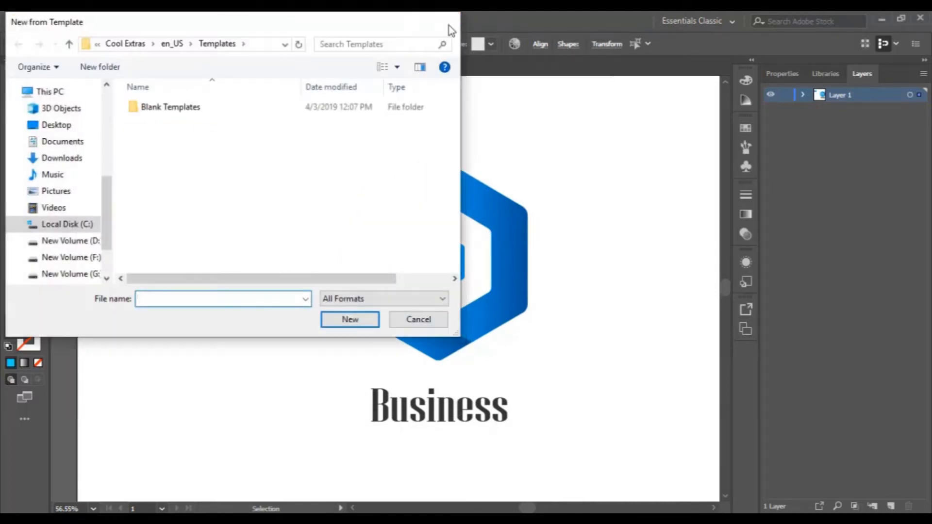
left_click(449, 22)
Create a new 1920 x 1080 px document from the recent Web-Large preset
left_click(68, 20)
left_click(93, 38)
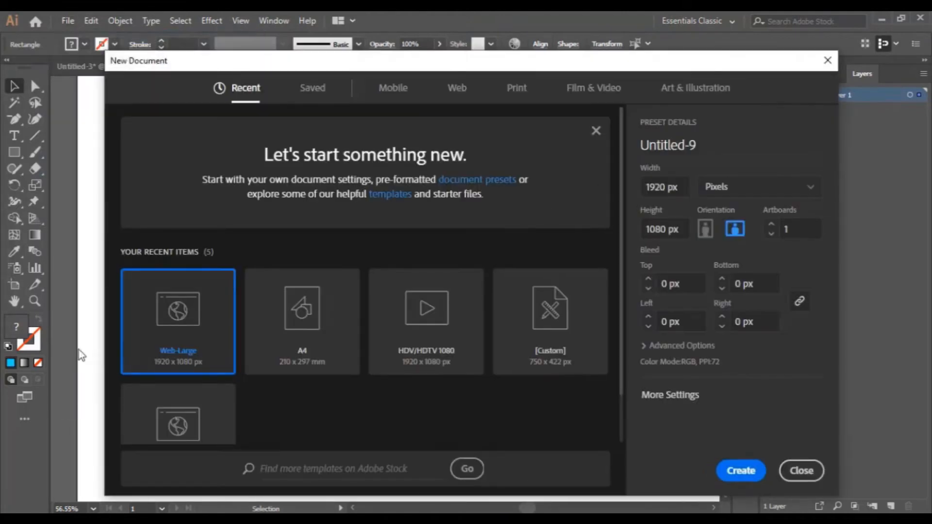
double_click(176, 308)
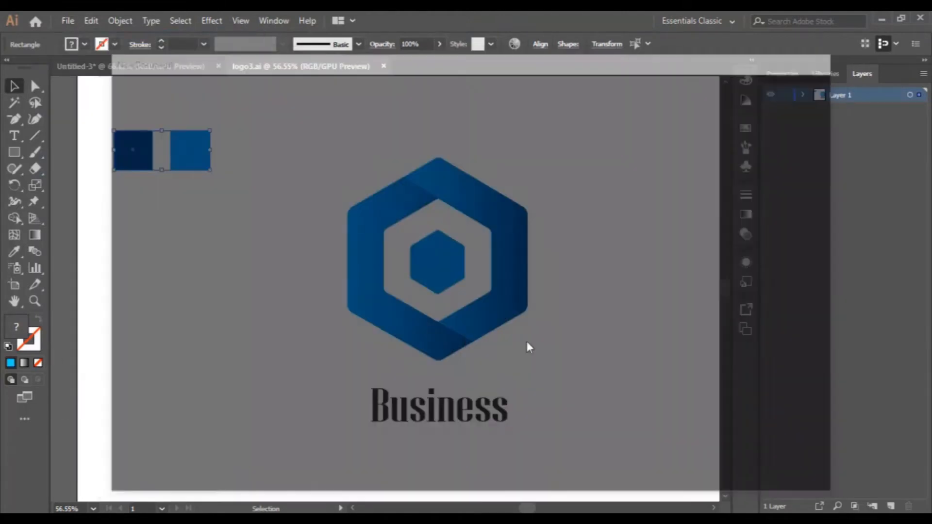
Copy the dark blue and light blue colour squares from logo3.ai into the upper-left corner of the new document's artboard
left_click(274, 66)
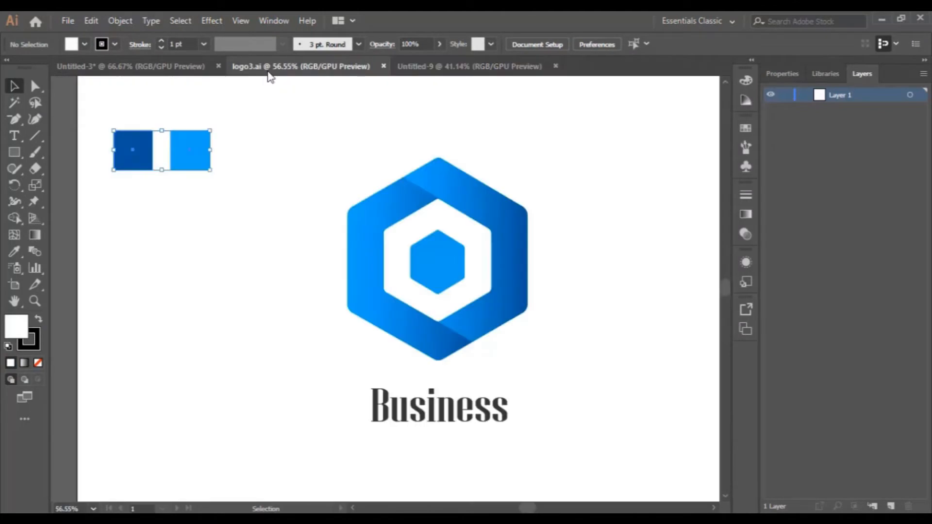
left_click(156, 154)
left_click(214, 208)
left_click(183, 141)
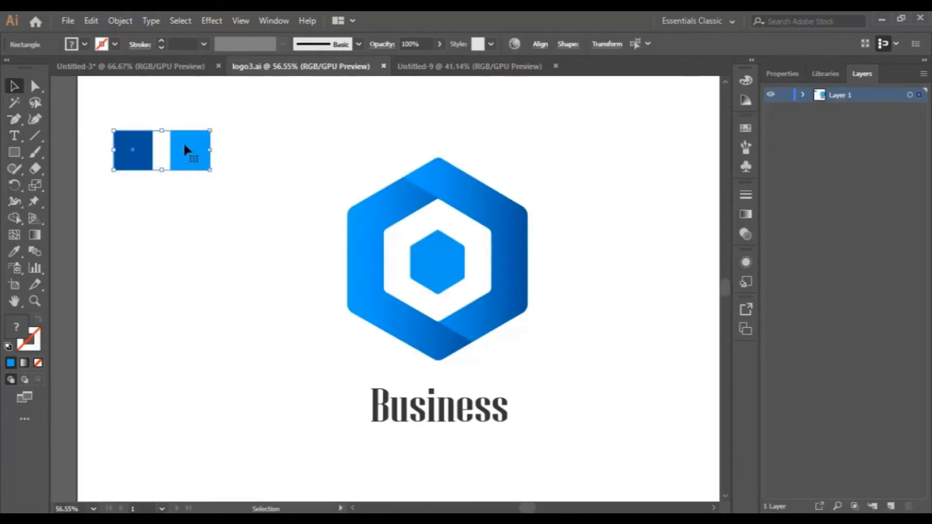
left_click_drag(183, 142, 158, 143)
left_click(324, 179)
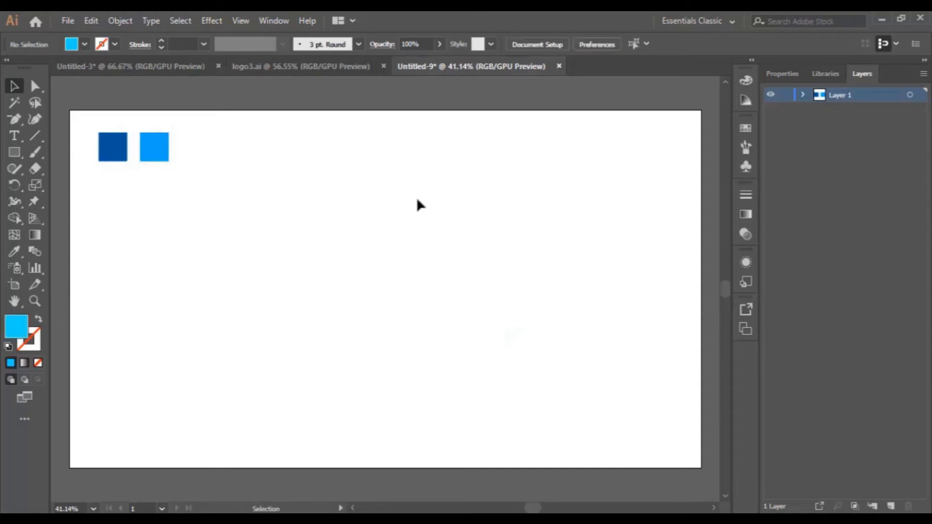
Show the rulers around the new document's artboard
scroll(459, 240, "down", 1)
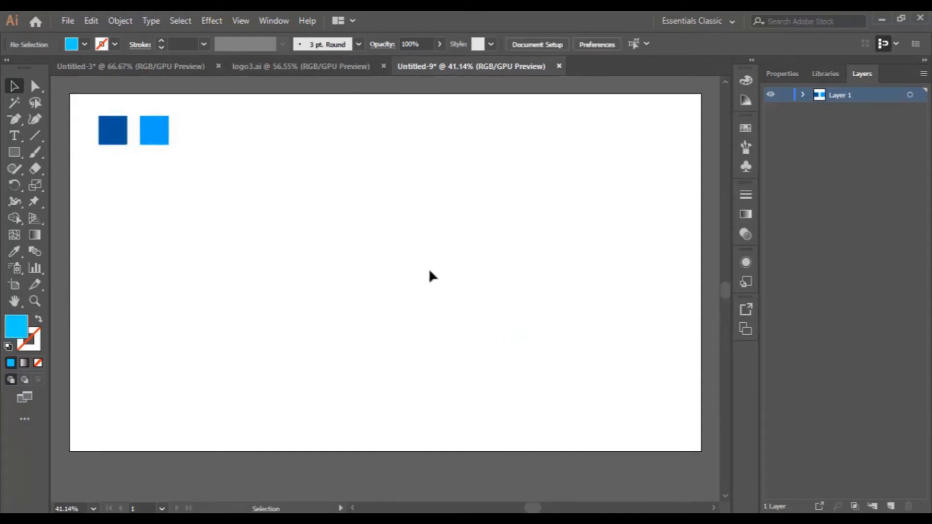
left_click(246, 23)
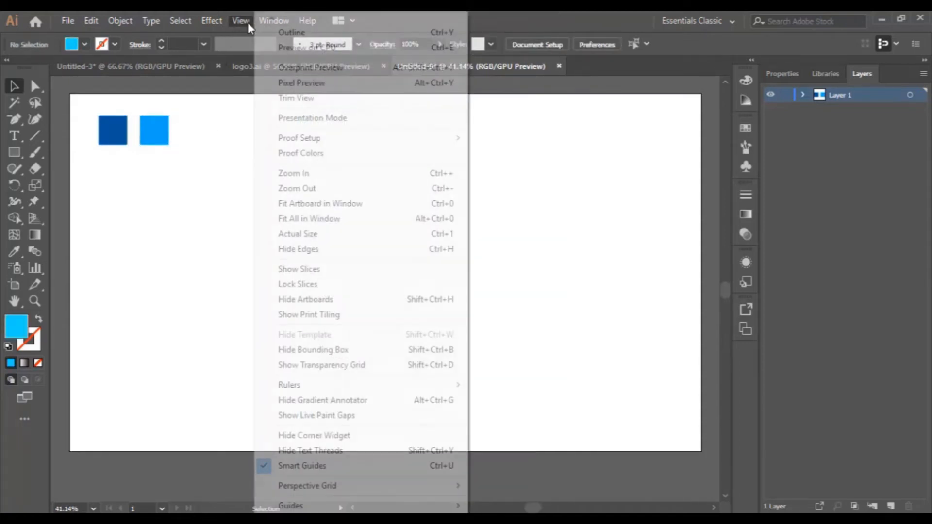
left_click(246, 22)
left_click(246, 22)
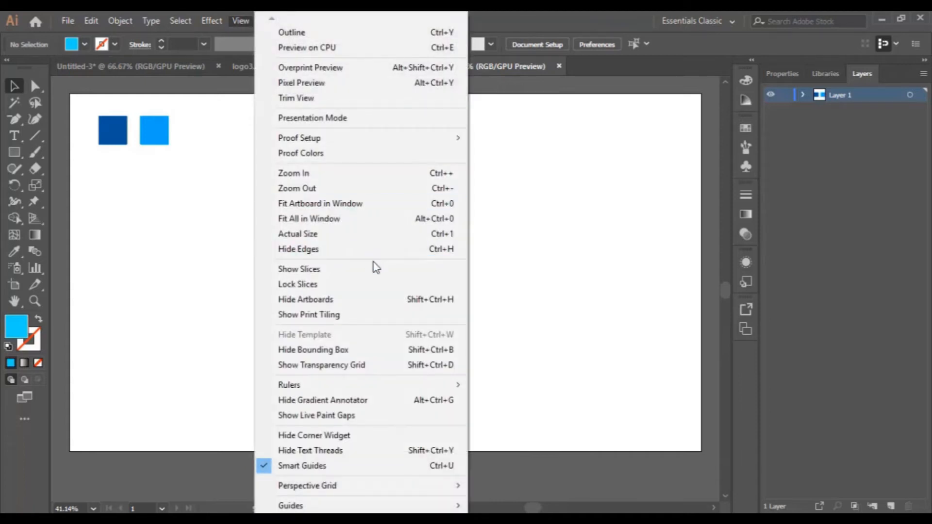
mouse_move(410, 387)
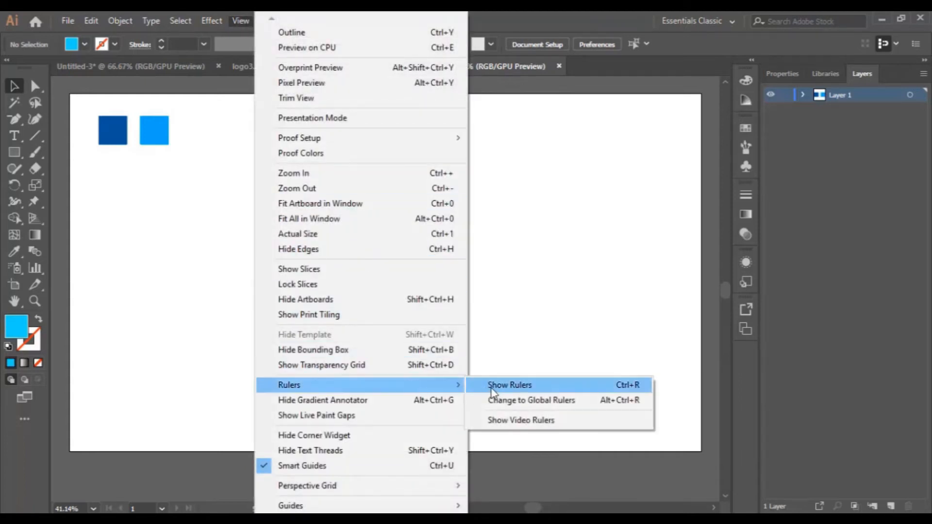
left_click(530, 389)
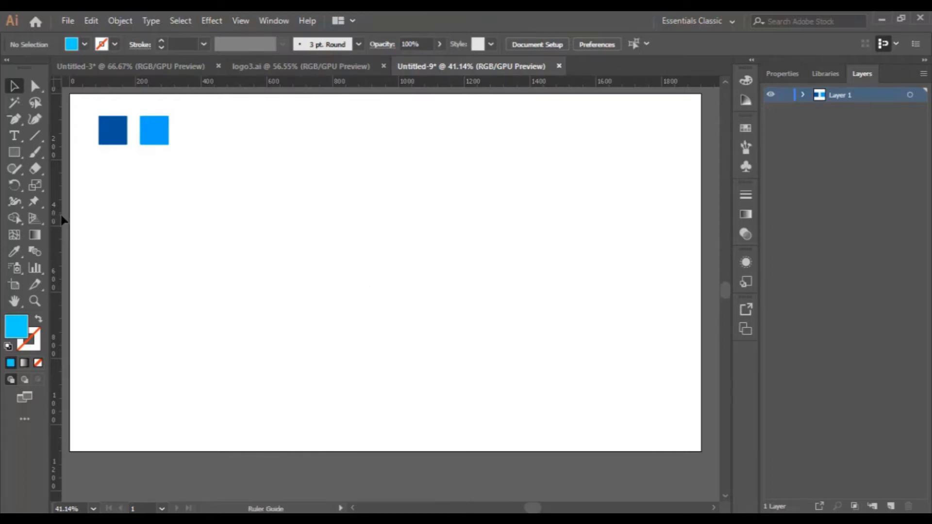
Place vertical guides at about 940, 1000 and 1060 px and horizontal guides at about 320, 360, 400, 440 and 480 px
left_click_drag(60, 219, 396, 147)
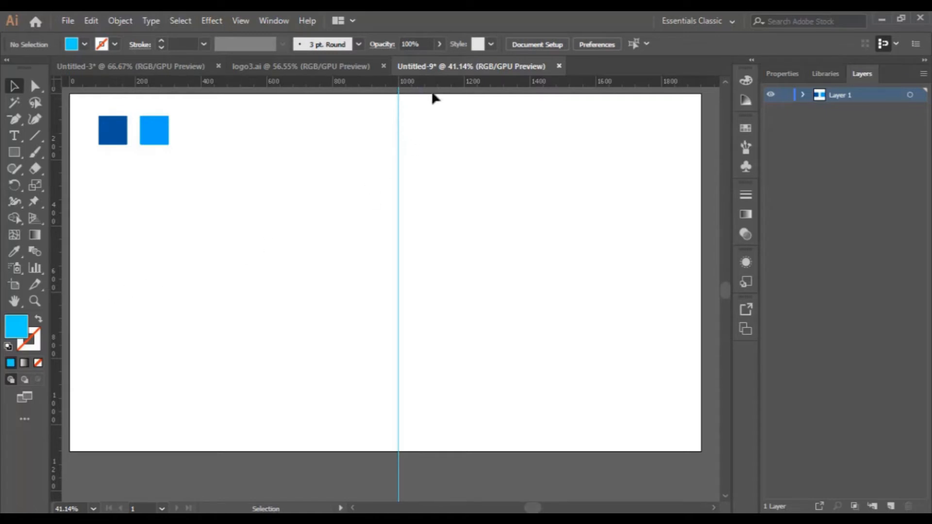
left_click_drag(441, 85, 89, 226)
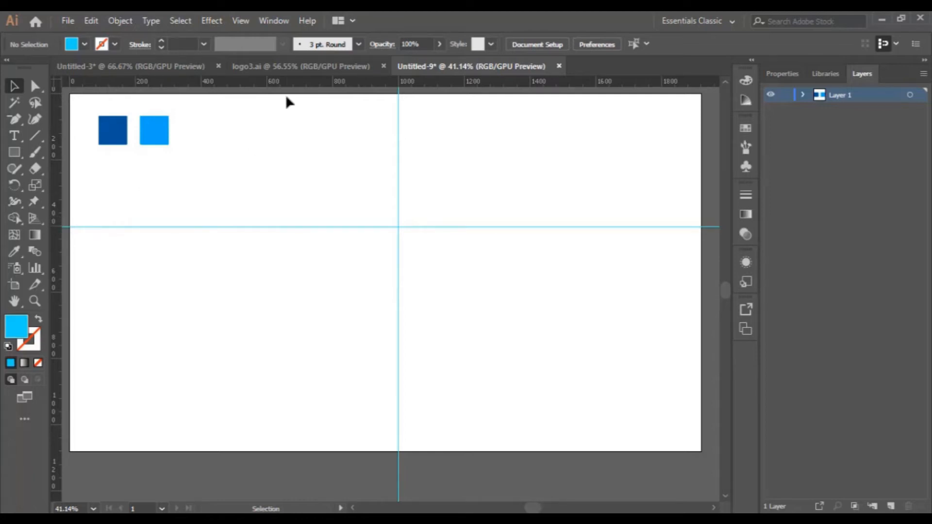
left_click_drag(298, 85, 196, 213)
left_click_drag(335, 85, 218, 201)
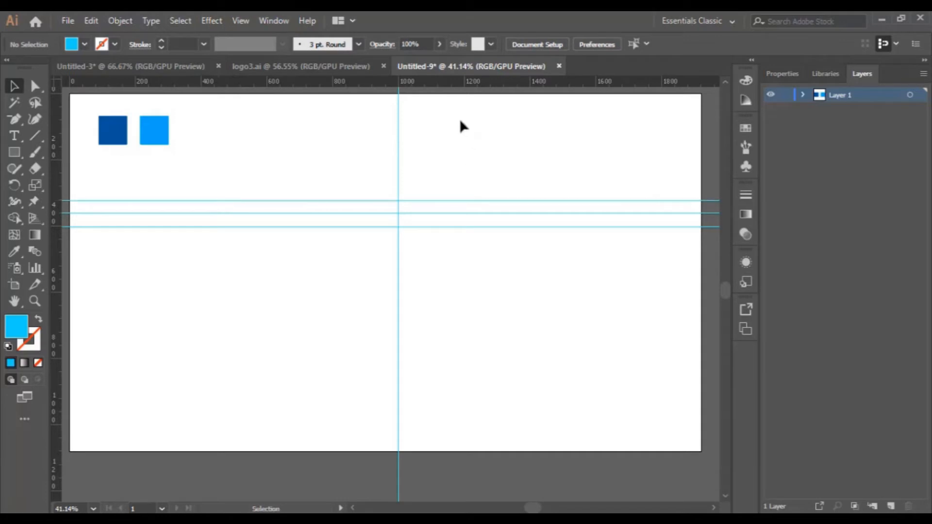
left_click_drag(453, 83, 410, 238)
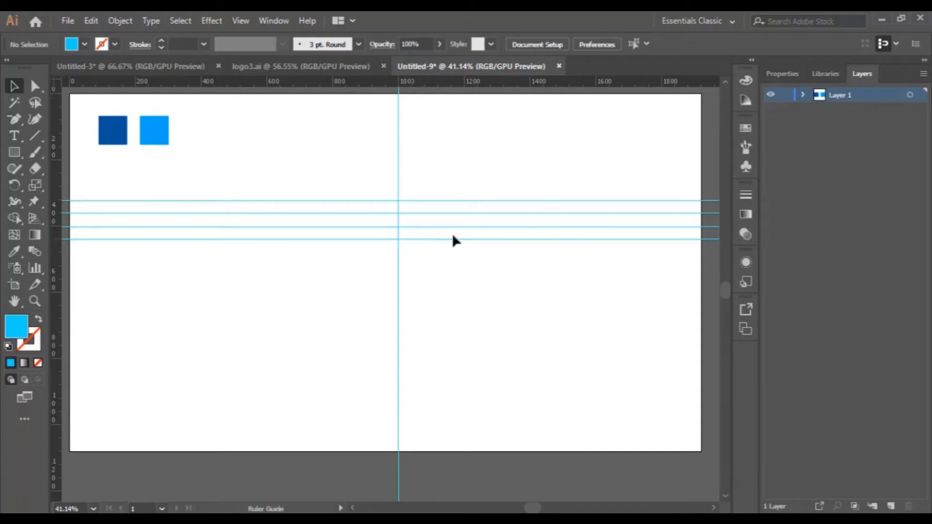
left_click_drag(457, 83, 417, 252)
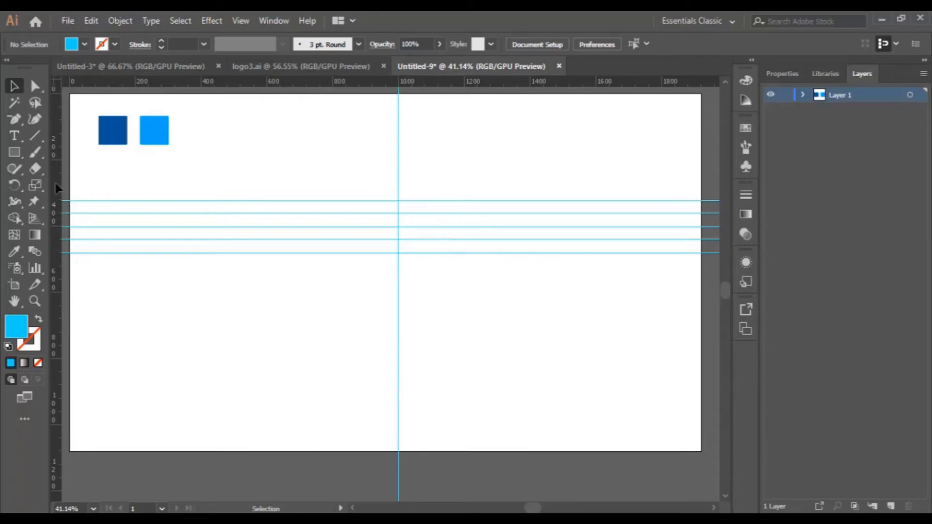
left_click_drag(58, 189, 378, 153)
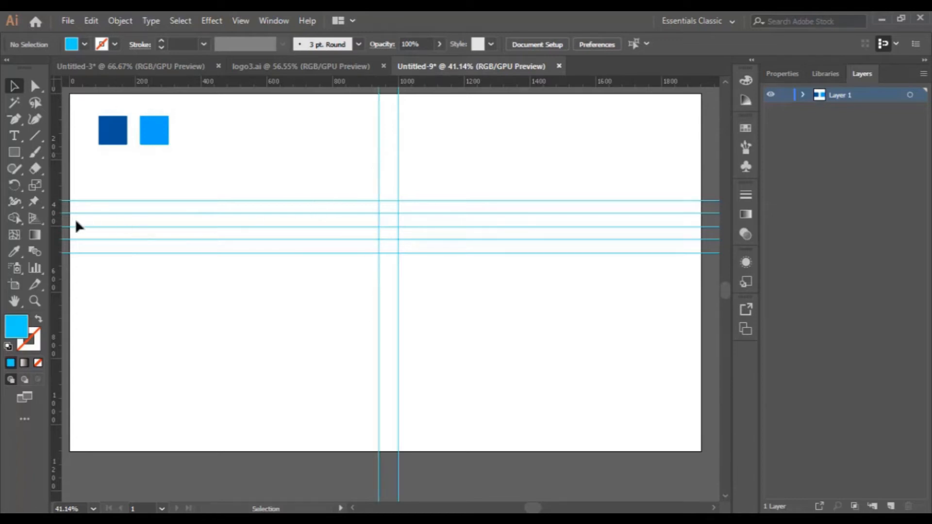
left_click_drag(226, 215, 417, 178)
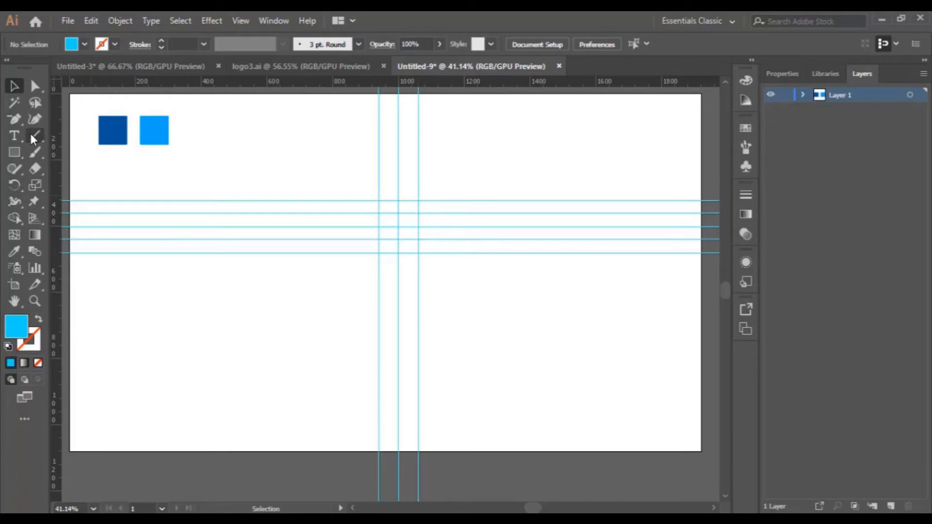
Draw a closed six-sided hexagon with the Pen tool on the guide intersections, about 121 px wide and 158 px high
left_click_drag(17, 121, 59, 120)
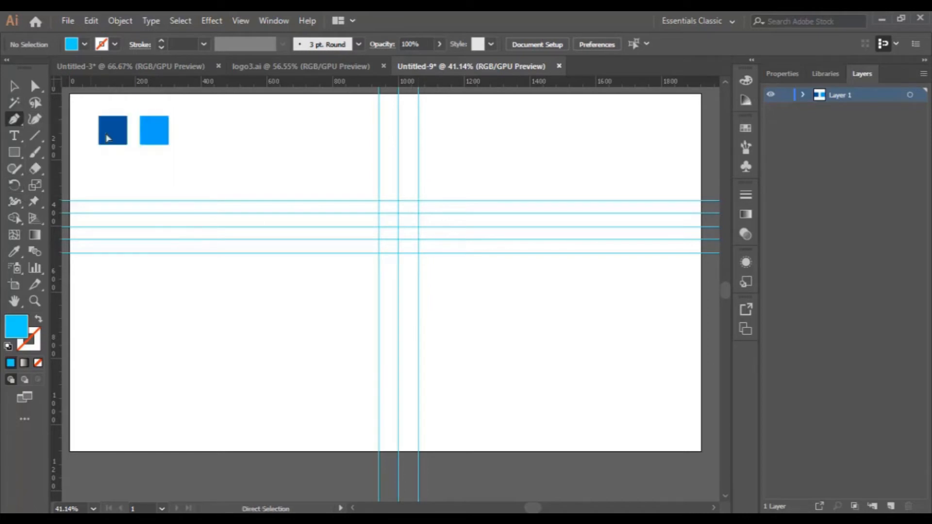
left_click(398, 200)
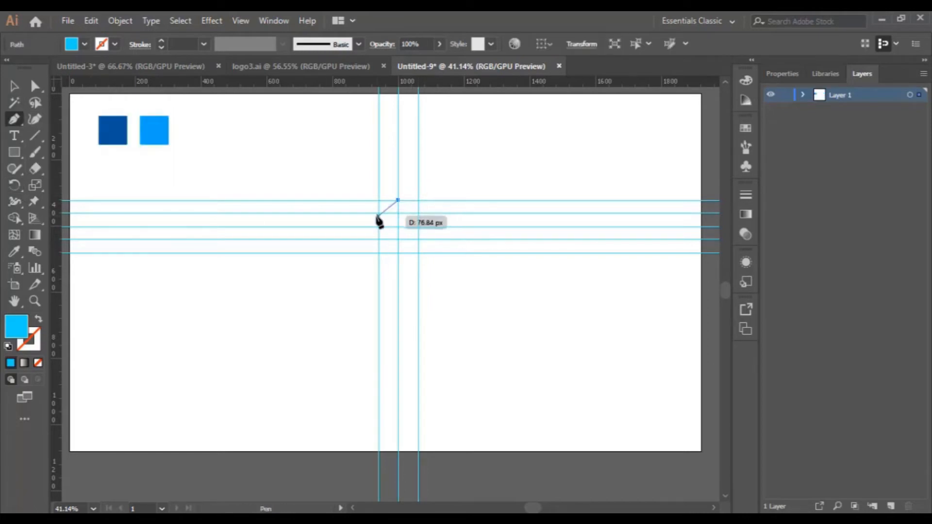
left_click(378, 213)
left_click(378, 238)
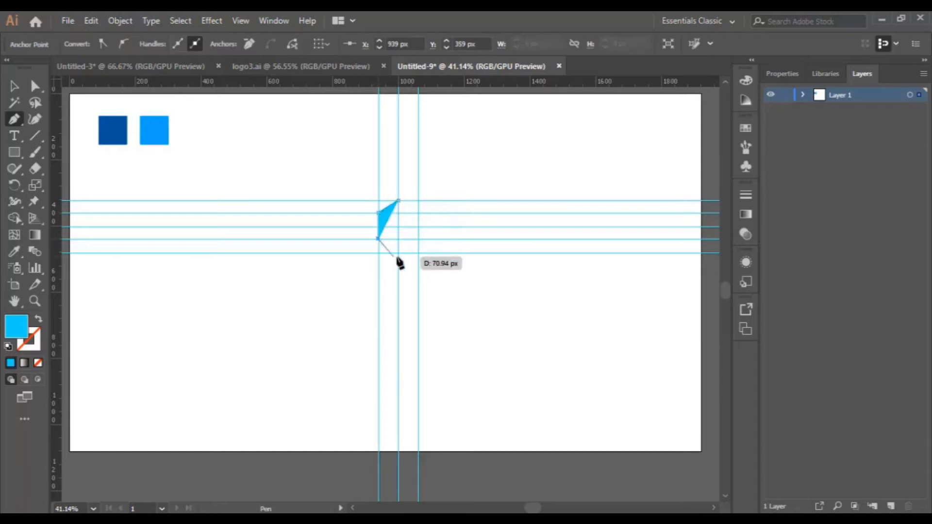
left_click(398, 252)
left_click(417, 238)
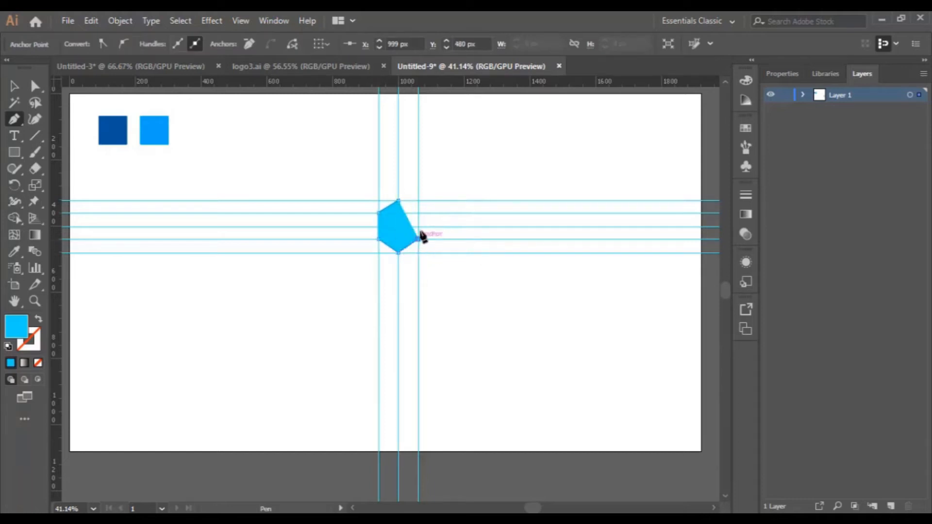
left_click(417, 213)
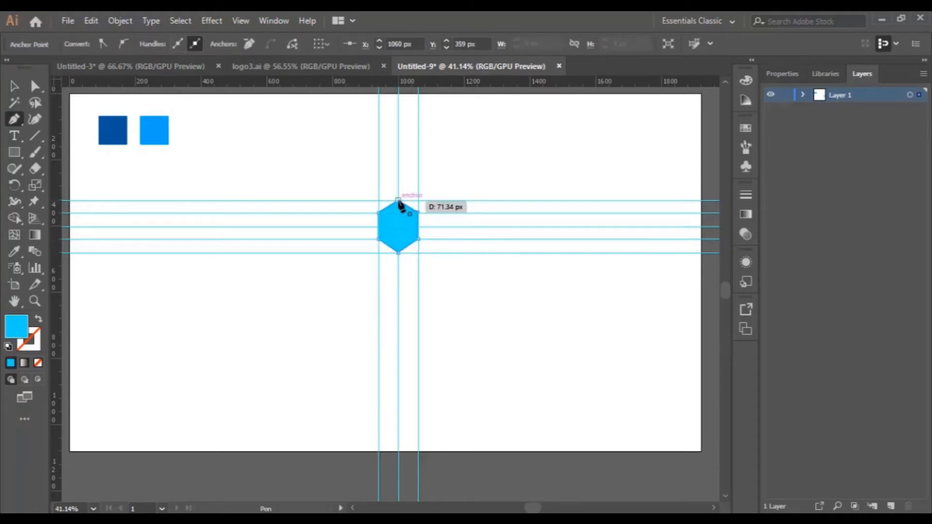
left_click(398, 200)
Move the hexagon up and left off the guides, to the empty area beside the colour squares, and leave it selected
left_click(14, 86)
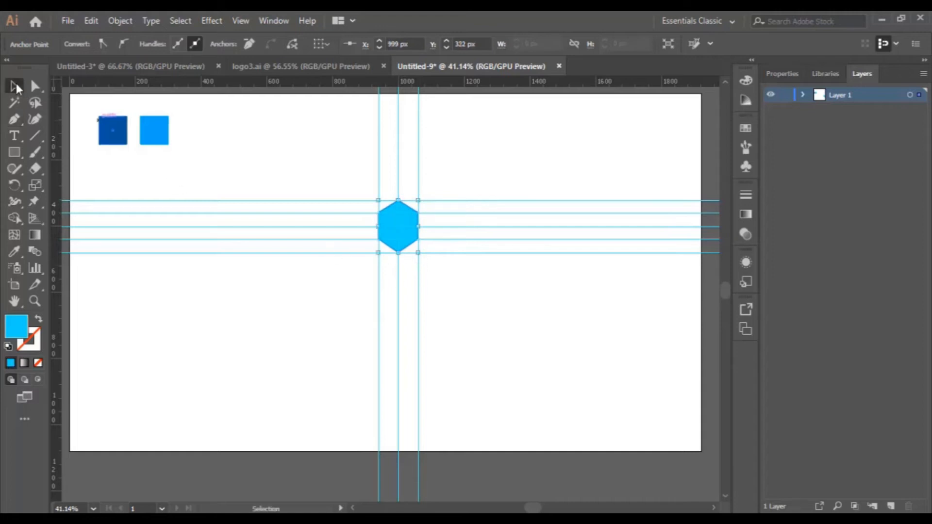
left_click(485, 314)
left_click_drag(404, 239, 293, 170)
left_click(293, 305)
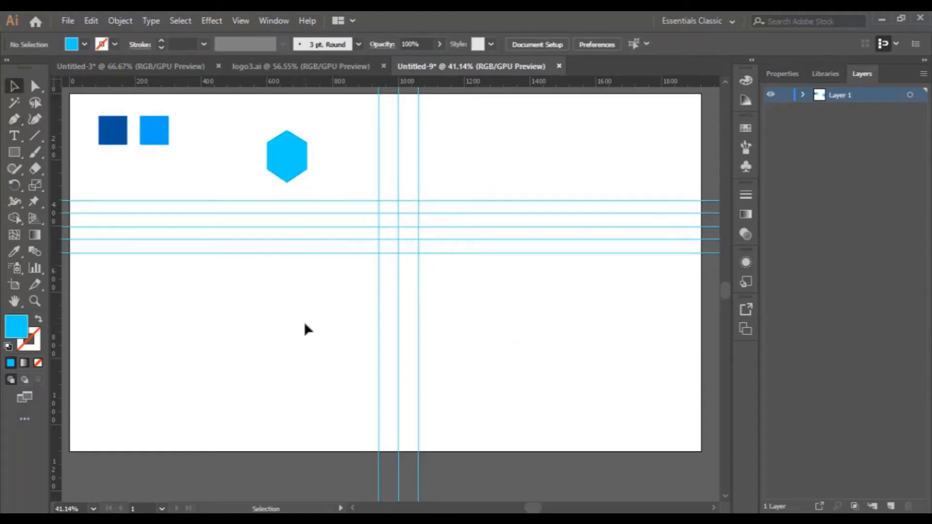
left_click_drag(304, 214, 291, 173)
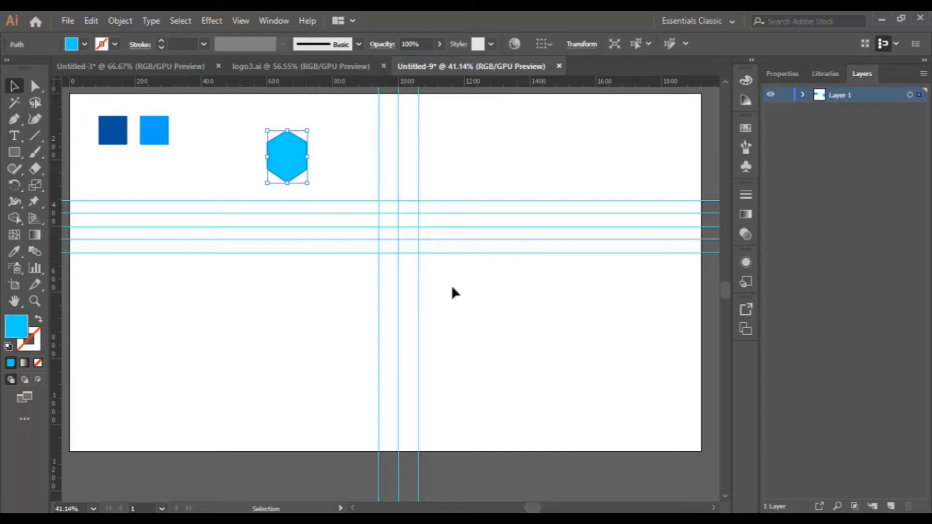
Draw a rectangle about 205 px wide and 140 px high in the empty area below the horizontal guides
scroll(458, 281, "down", 2)
scroll(443, 291, "up", 3)
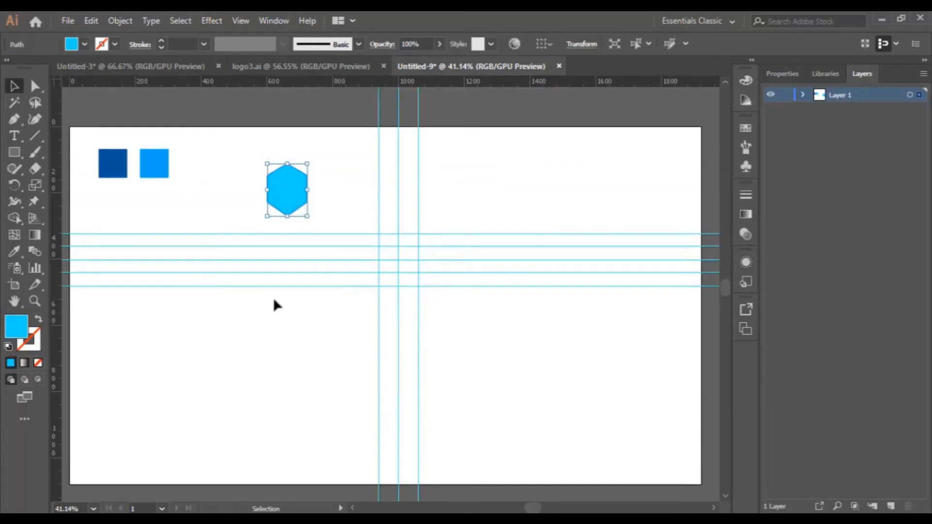
left_click(14, 152)
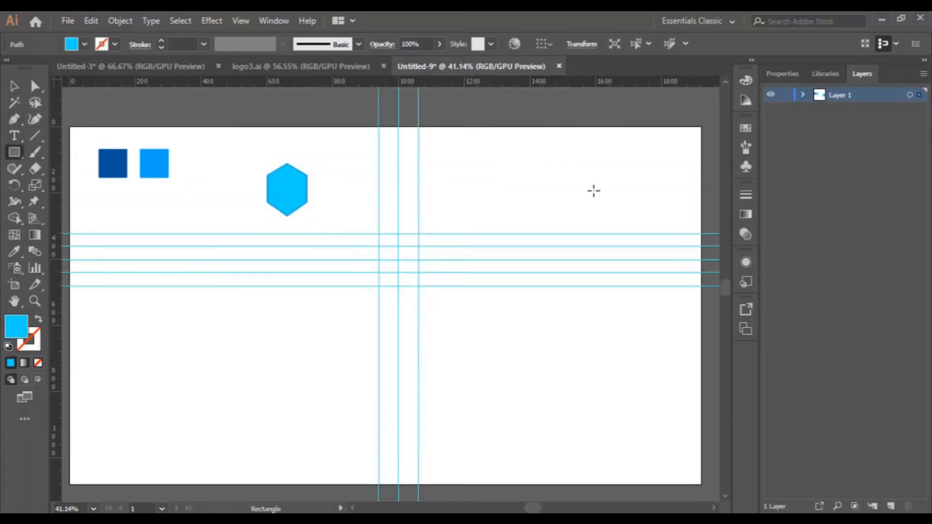
left_click(34, 301)
scroll(273, 291, "down", 2)
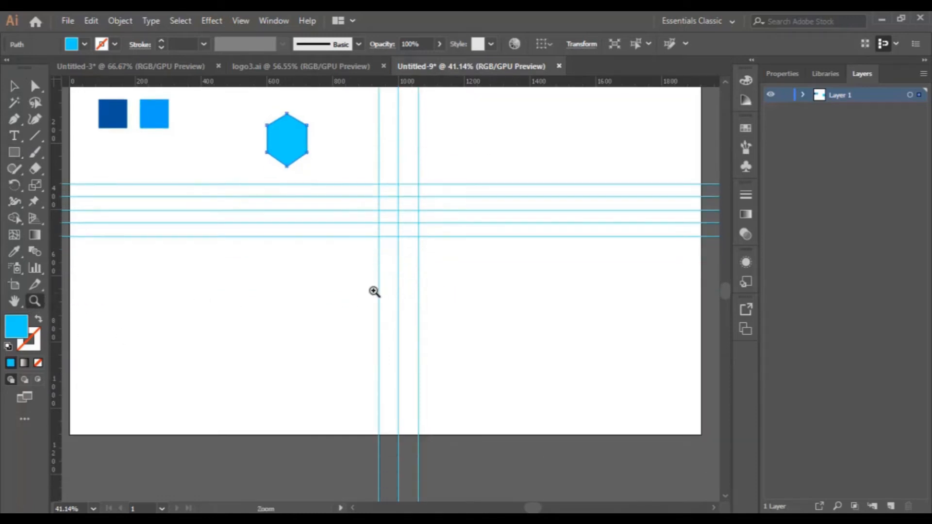
left_click(219, 292)
scroll(466, 330, "up", 1)
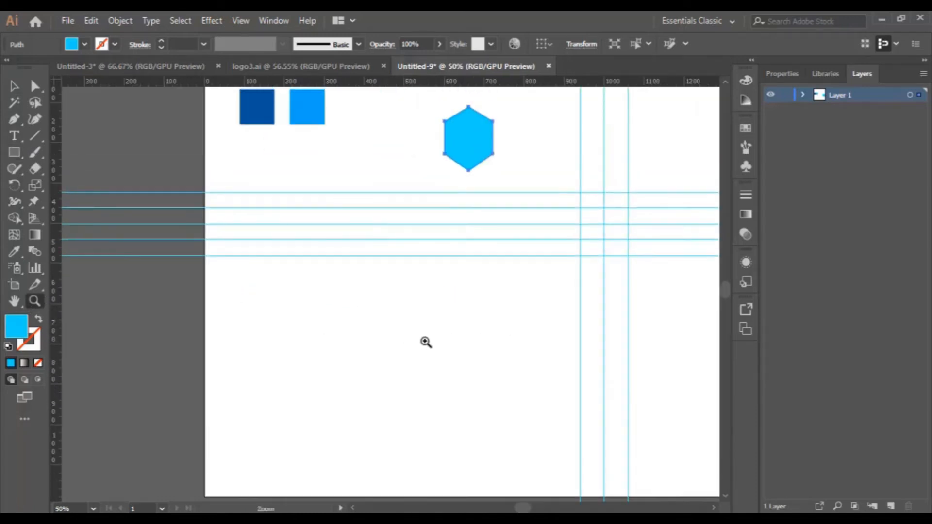
left_click(456, 337)
scroll(392, 313, "up", 1)
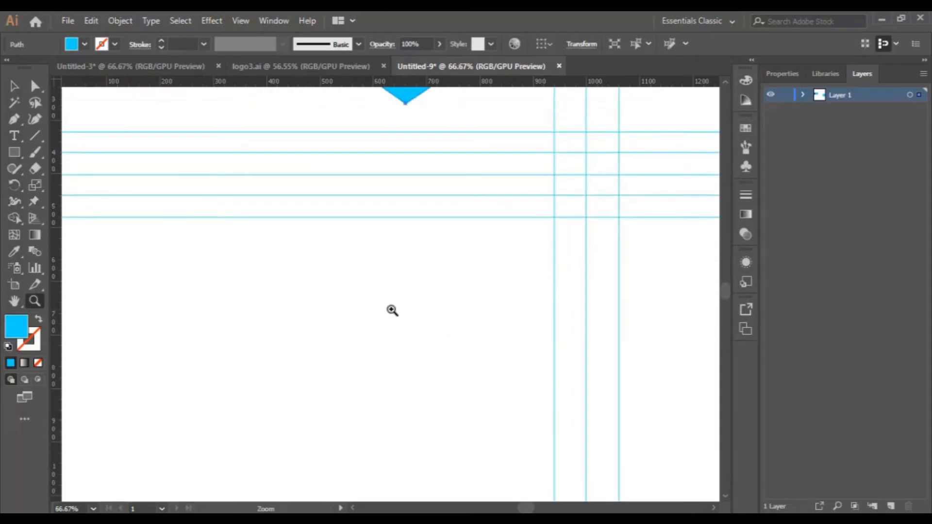
scroll(392, 311, "down", 1)
left_click(15, 152)
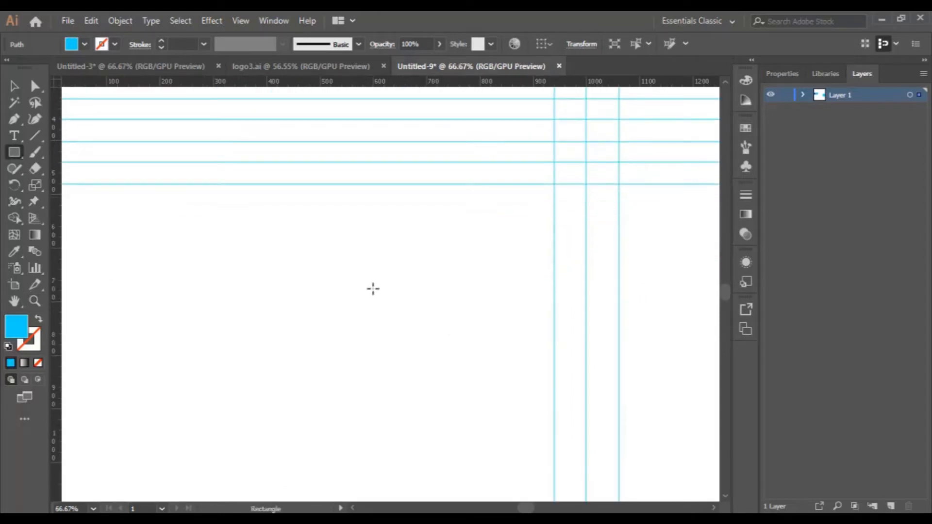
left_click_drag(325, 263, 434, 337)
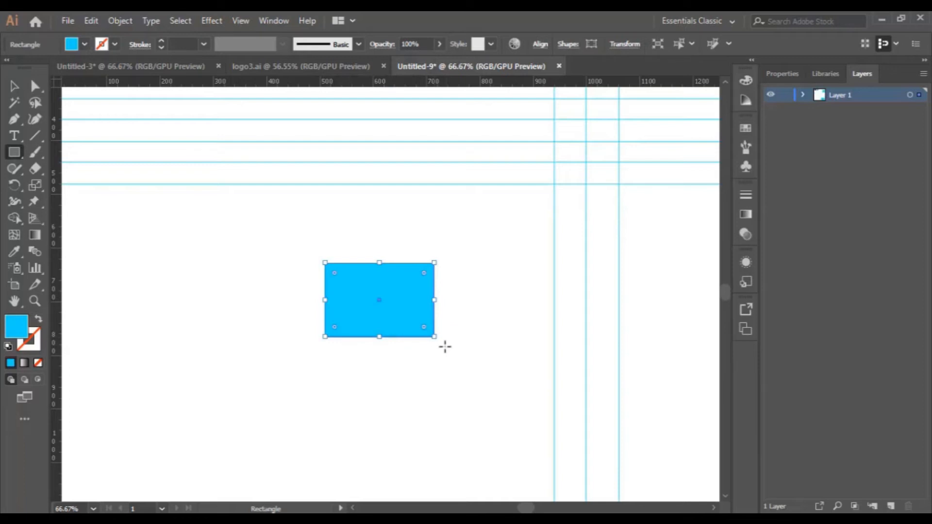
Place a vertical guide through the centre of the blue rectangle, at about 612 px
scroll(445, 345, "down", 1)
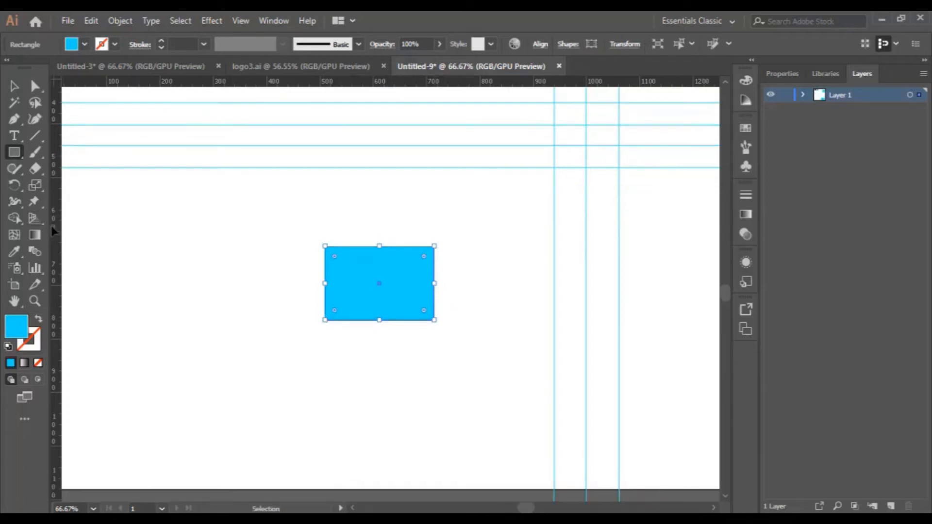
left_click_drag(53, 230, 381, 305)
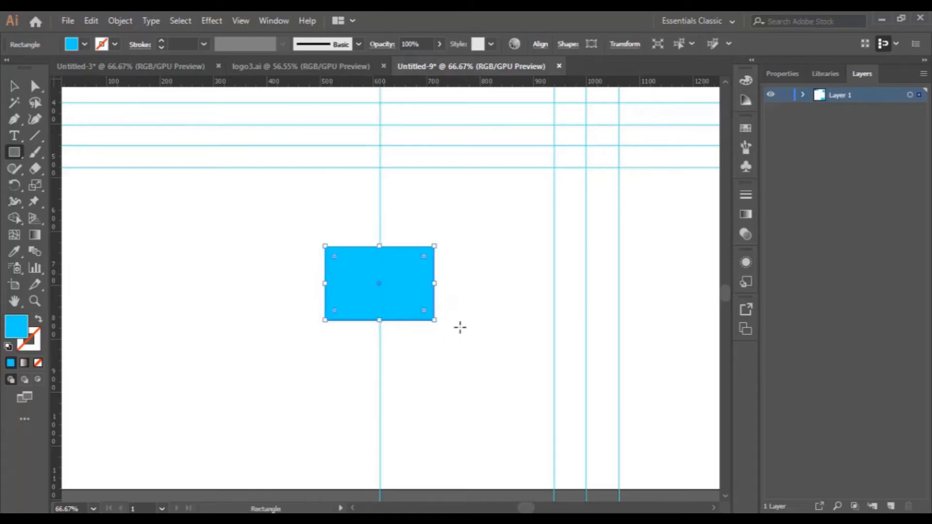
left_click(14, 86)
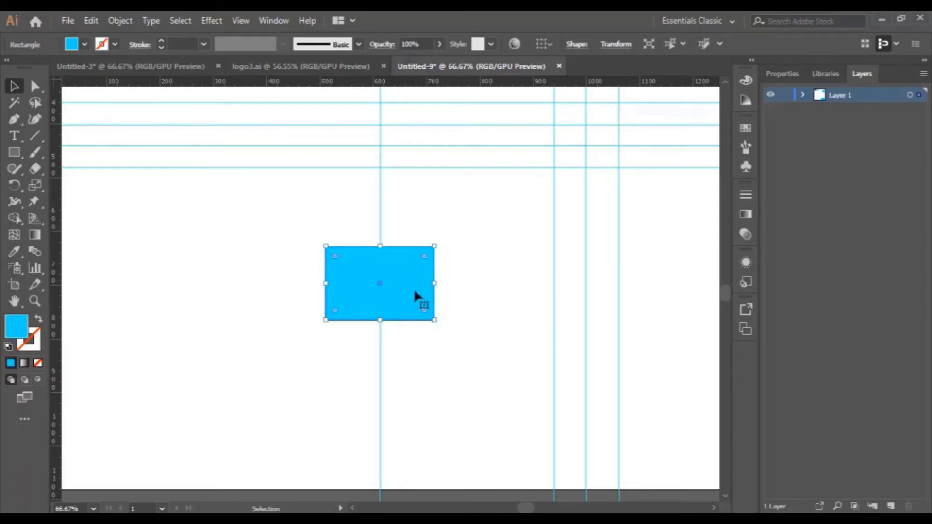
left_click(450, 284)
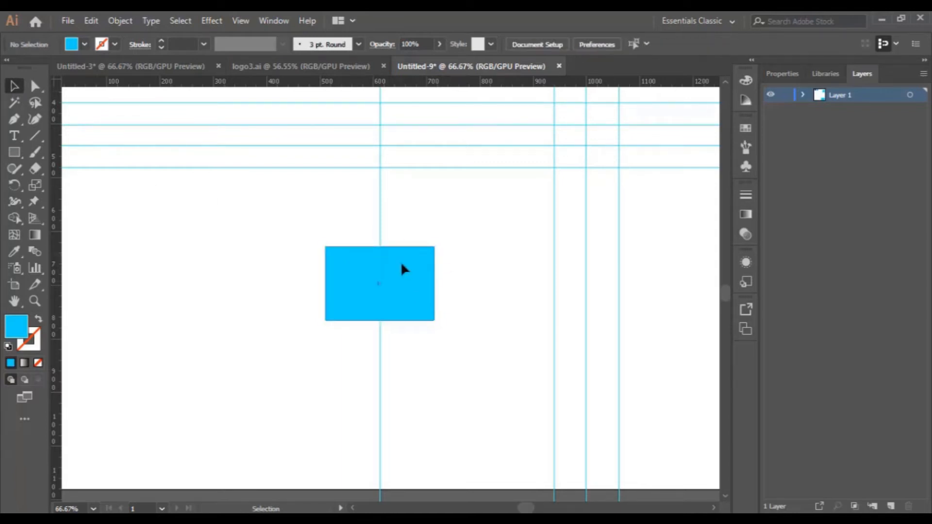
Duplicate the blue rectangle upward and shorten the copy to a strip about 50 px high resting on the original's upper edge
left_click(403, 270)
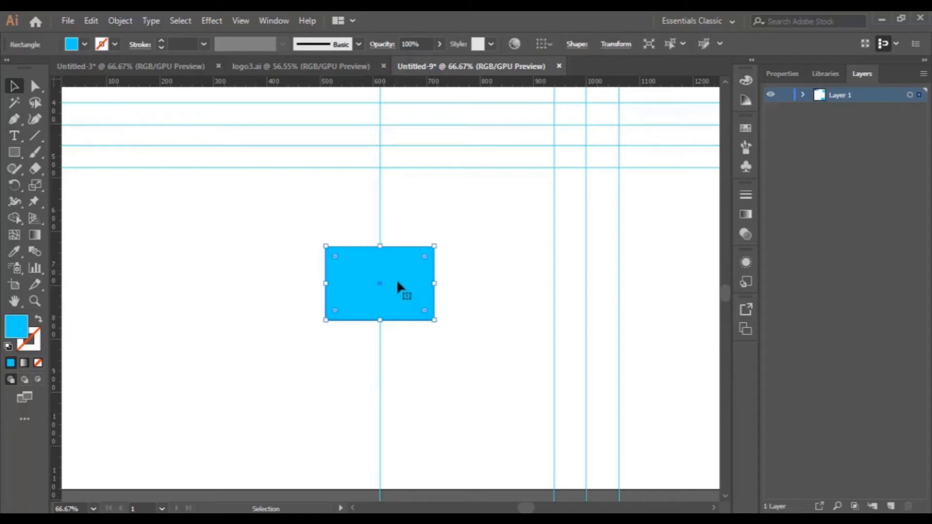
left_click_drag(401, 280, 407, 212)
left_click_drag(375, 174, 385, 221)
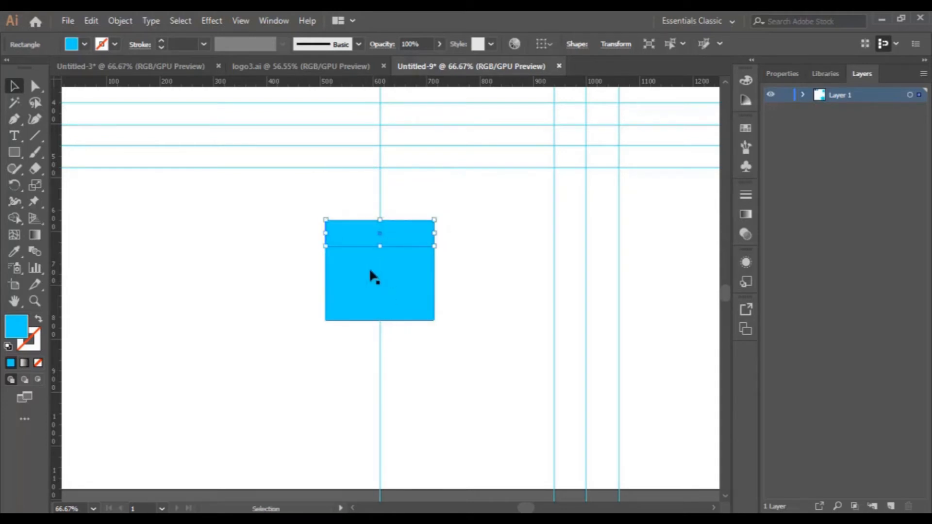
Fill the strip above the blue rectangle with a dark teal colour
type("2e7d8e")
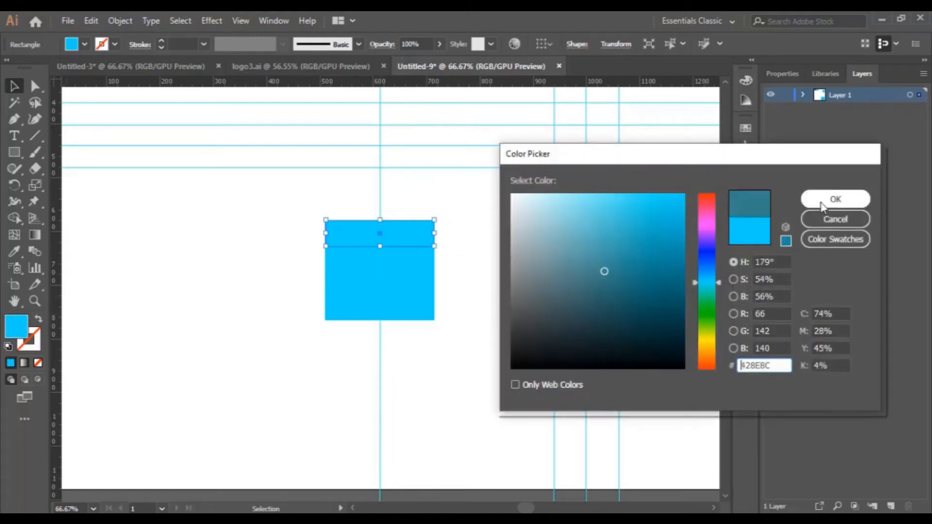
key("Return")
key("ctrl+shift+a")
Shorten the blue rectangle from its lower edge to about 110 px high
left_click(416, 272)
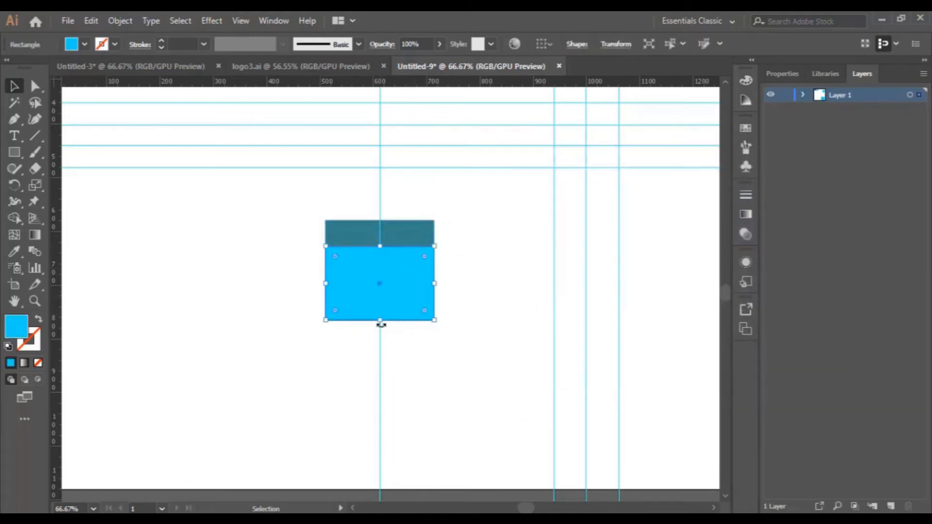
left_click_drag(381, 320, 381, 305)
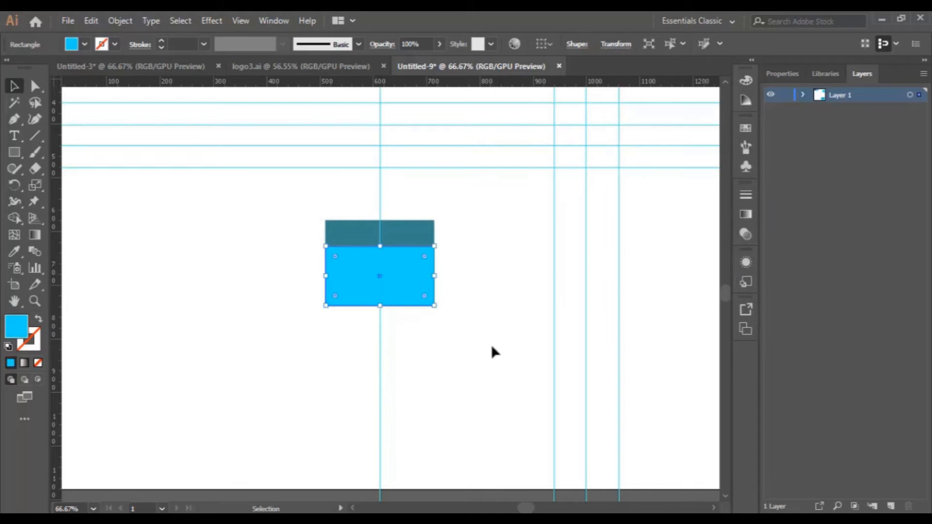
key("ctrl+shift+a")
Duplicate the teal strip straight down so the copy sits directly against the blue rectangle's lower edge
left_click(416, 240)
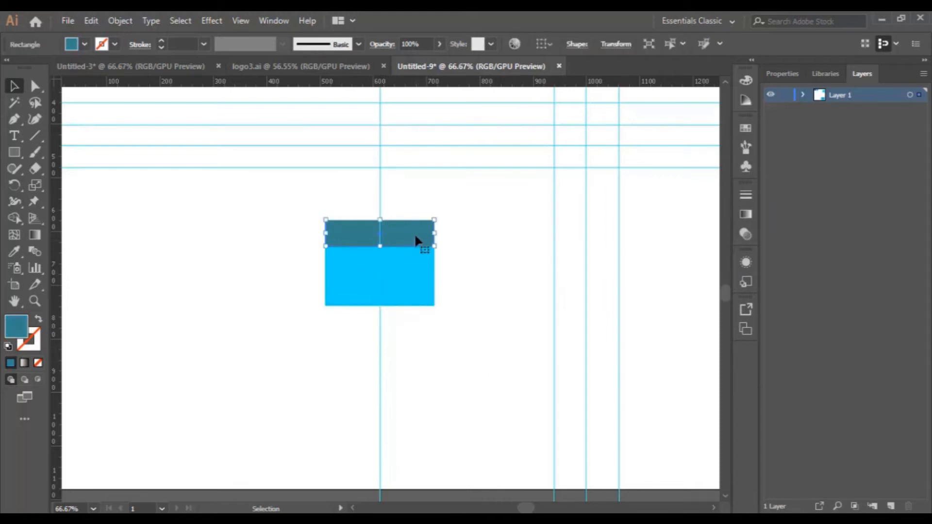
left_click_drag(416, 240, 418, 324)
left_click(433, 364)
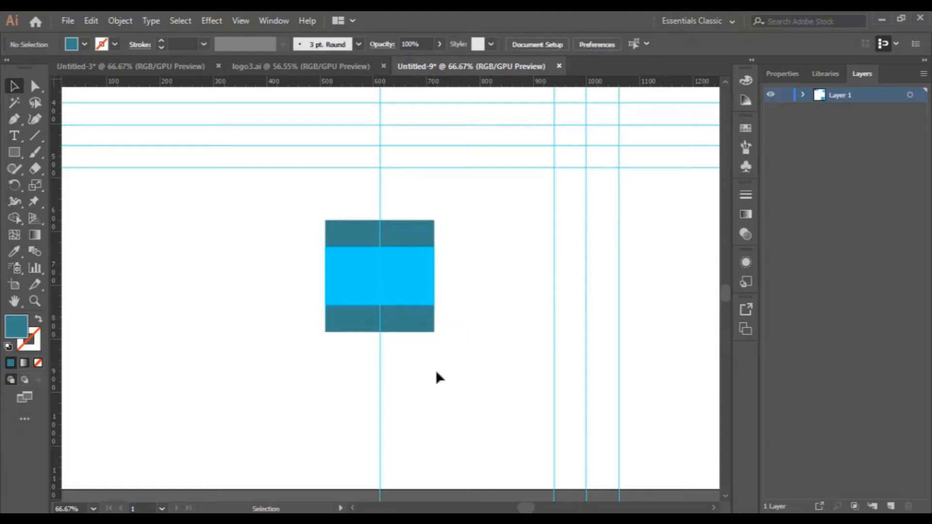
left_click_drag(292, 204, 453, 374)
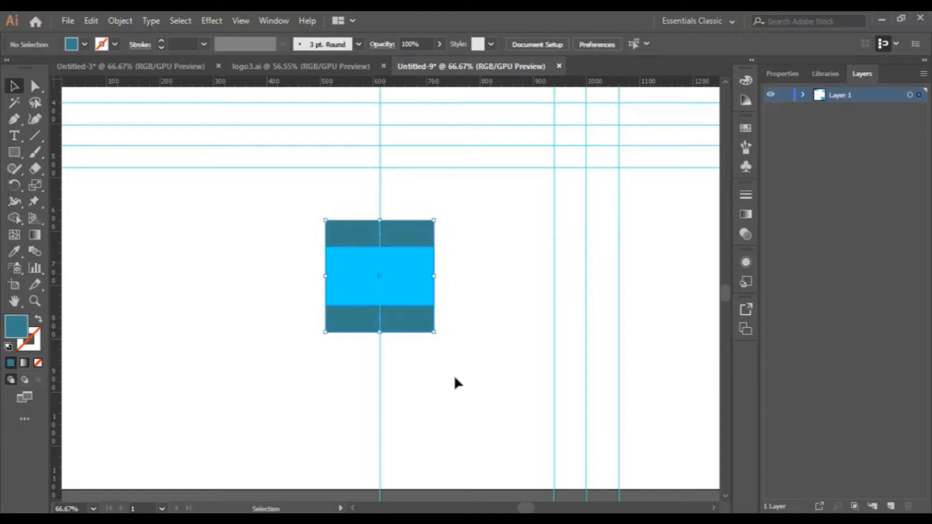
left_click(463, 325)
Turn the upper teal strip into a triangle by adding an anchor point at its top centre and deleting its two top corners
left_click(390, 231)
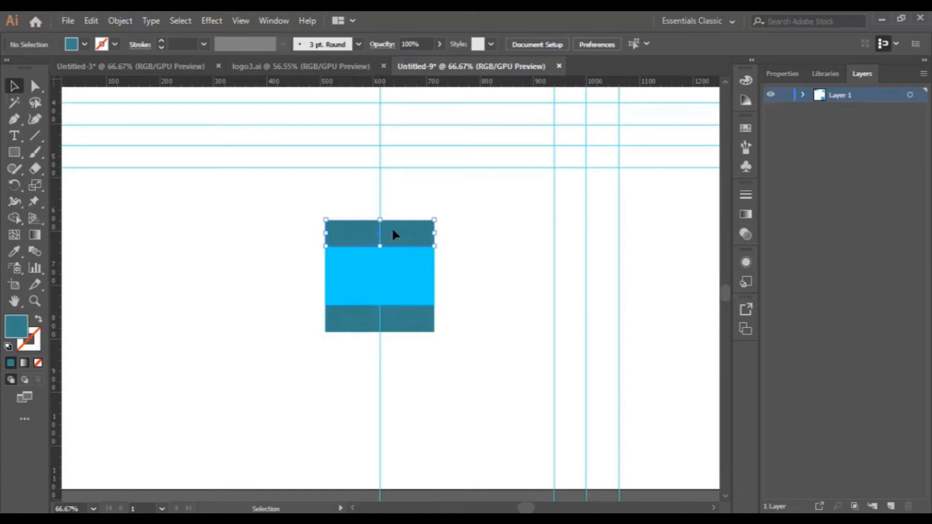
left_click(14, 119)
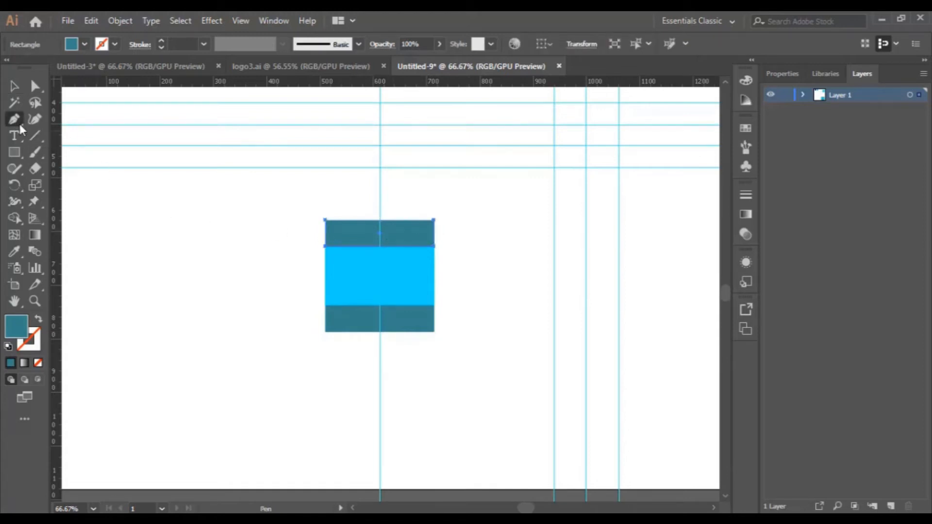
left_click(380, 221)
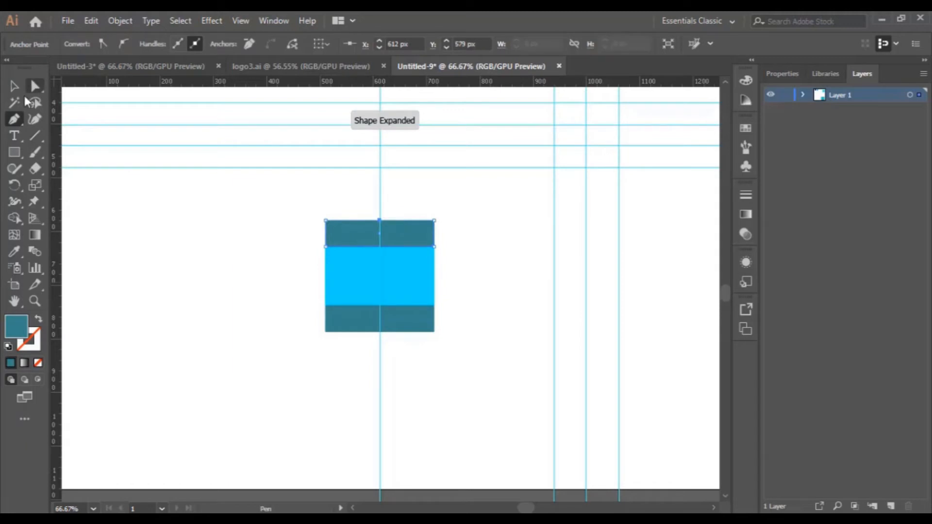
left_click(14, 119)
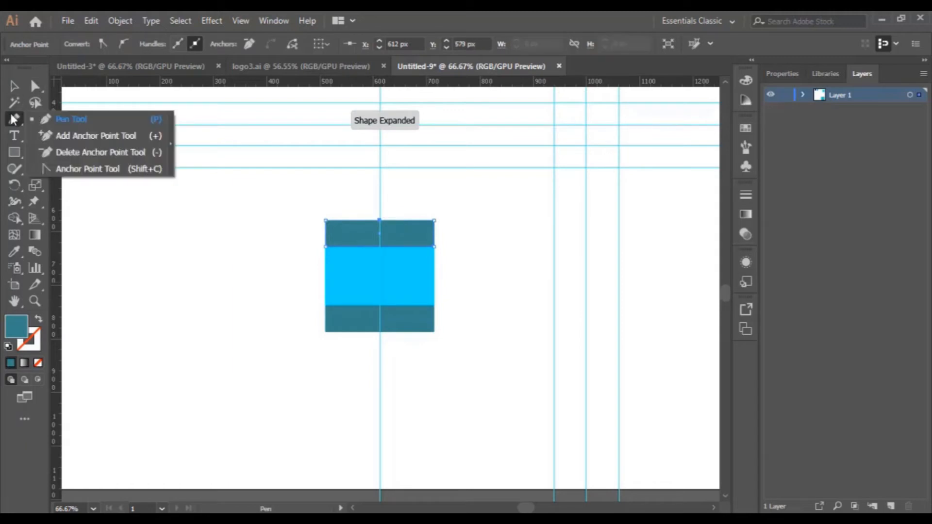
left_click(89, 154)
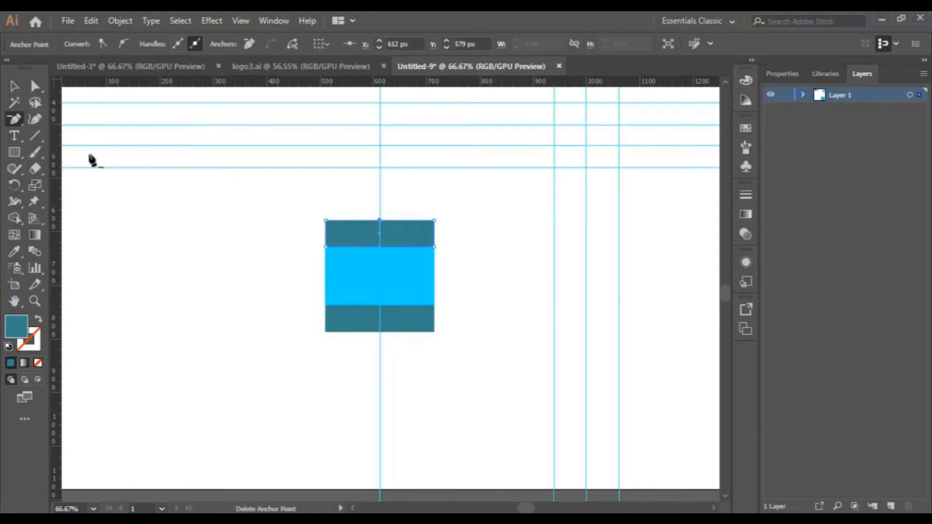
left_click(433, 220)
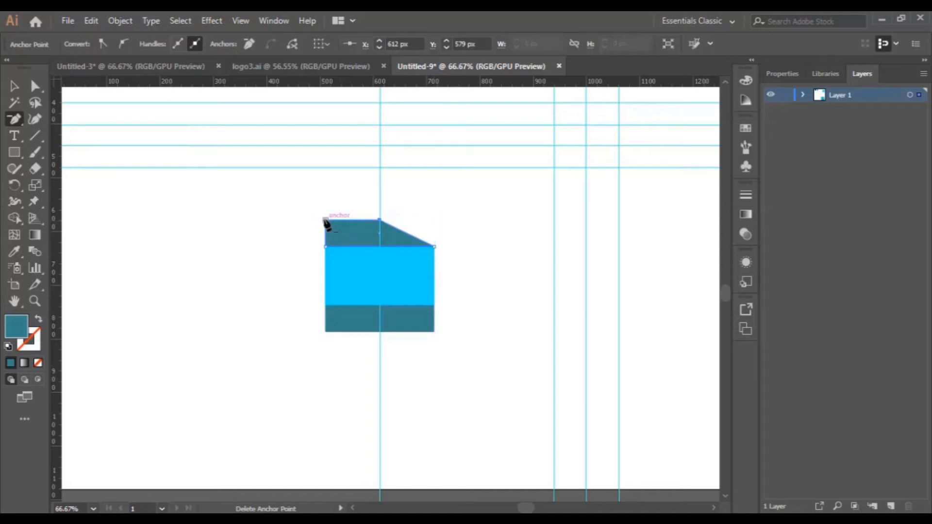
left_click(325, 221)
key("v")
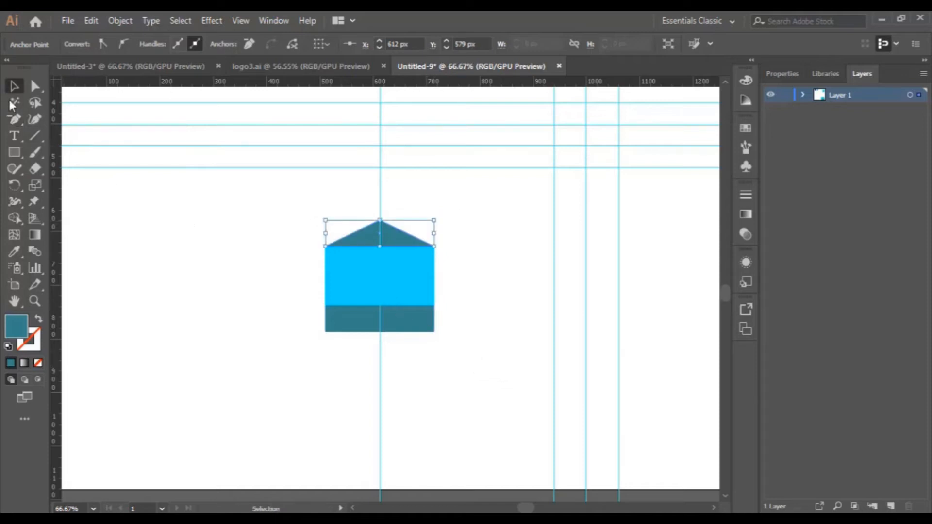
Turn the lower teal strip into a downward triangle by adding a bottom-centre anchor point and deleting its two bottom corners
left_click(414, 329)
left_click_drag(14, 117, 63, 135)
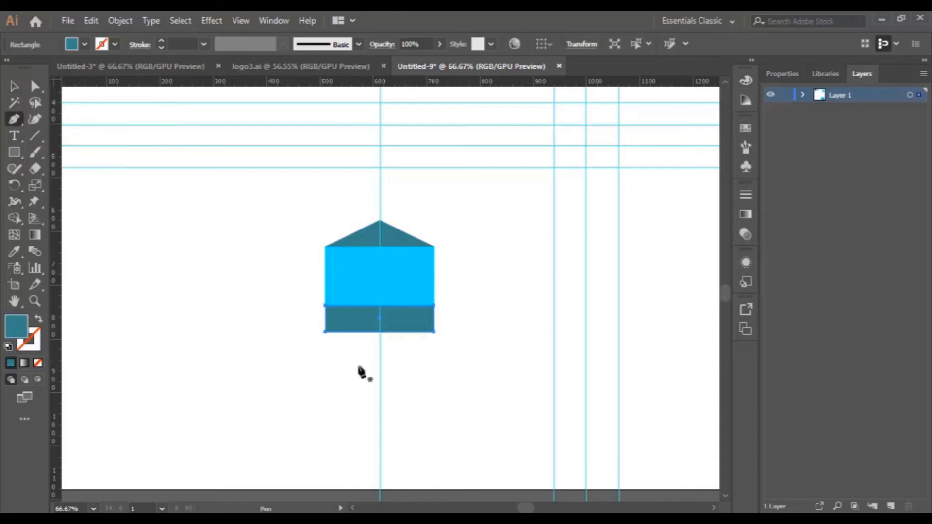
left_click(385, 333)
left_click_drag(19, 120, 95, 153)
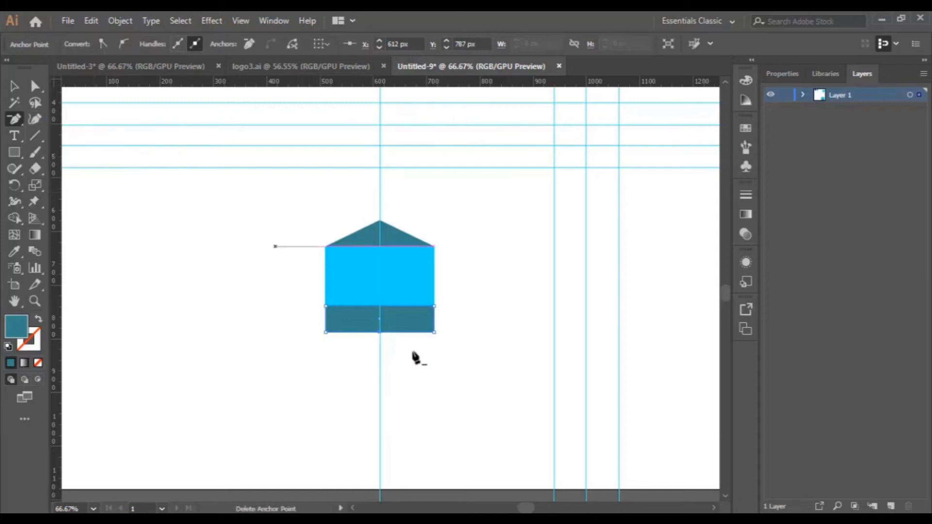
left_click(434, 333)
left_click(326, 333)
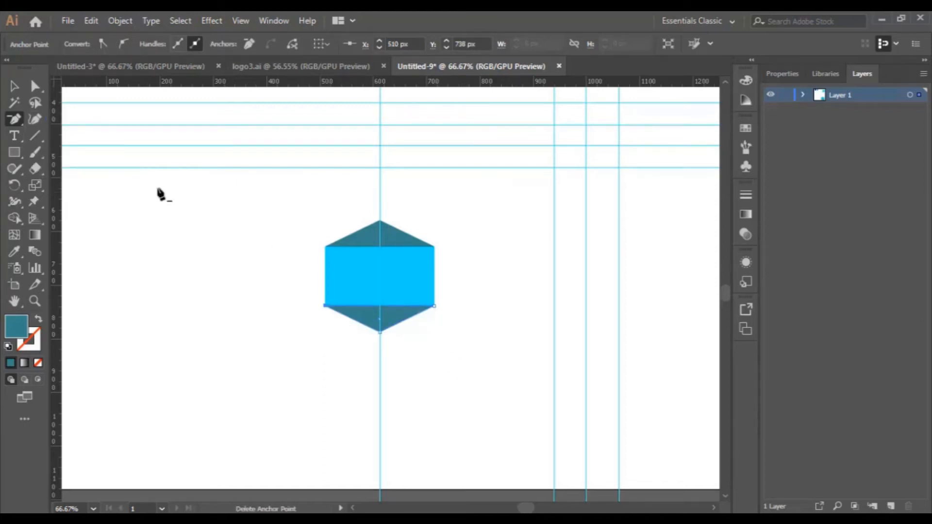
left_click(14, 86)
left_click(458, 417)
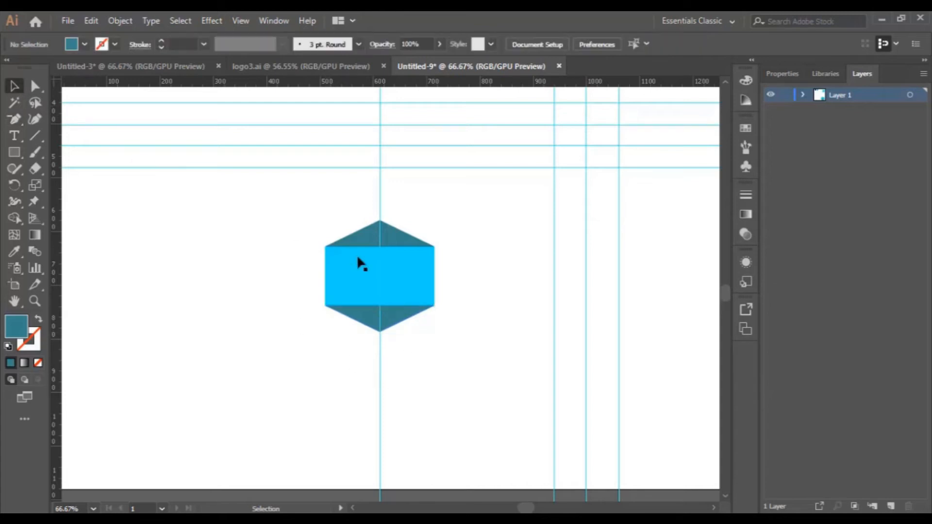
Move the two triangles and the blue rectangle together to the left of the centre guide and unite them into one hexagon with Pathfinder
left_click_drag(337, 214, 413, 291)
left_click_drag(310, 294, 310, 293)
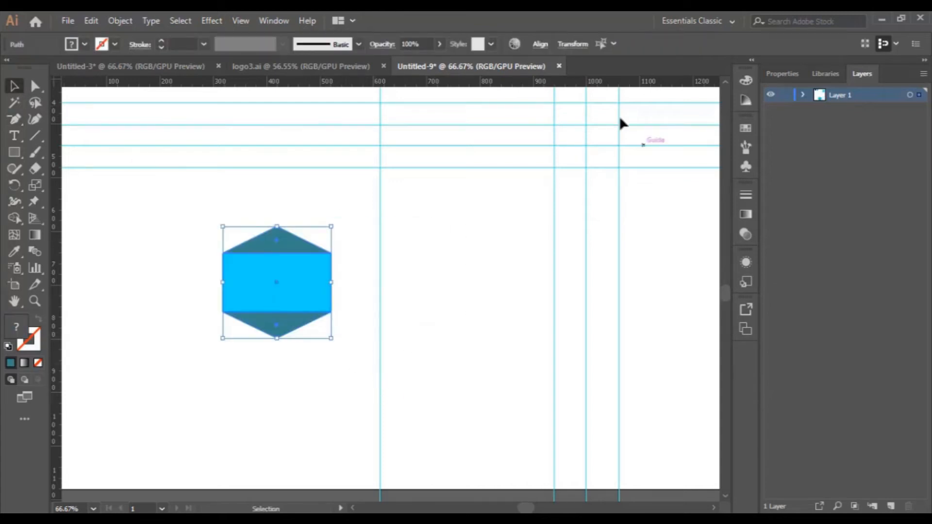
left_click(263, 25)
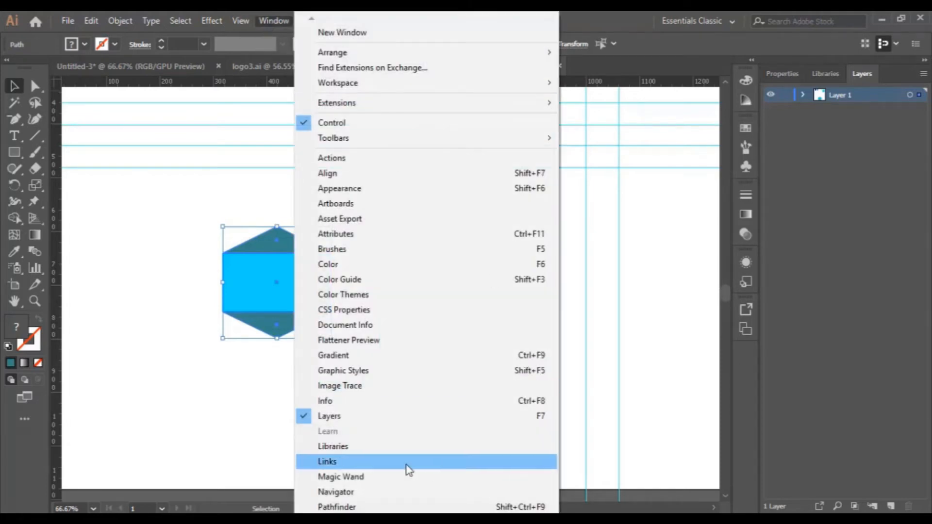
left_click(350, 506)
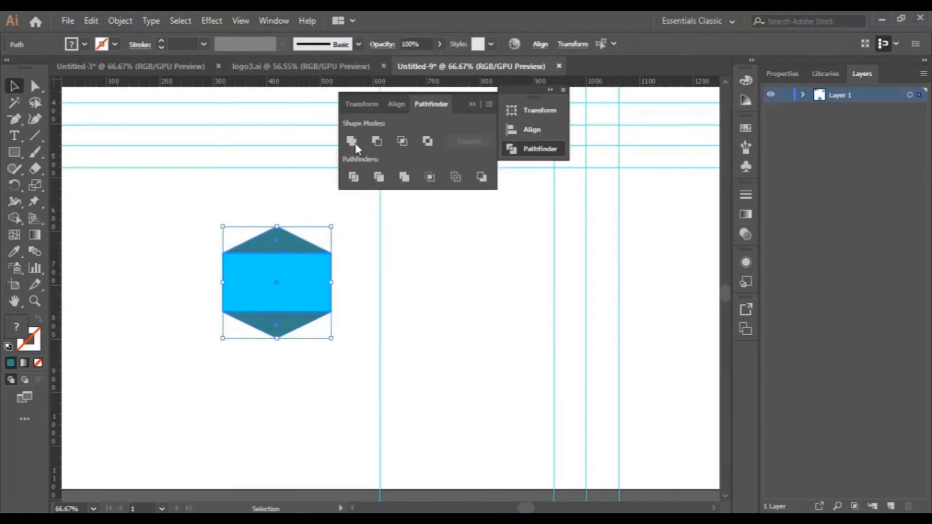
left_click(351, 140)
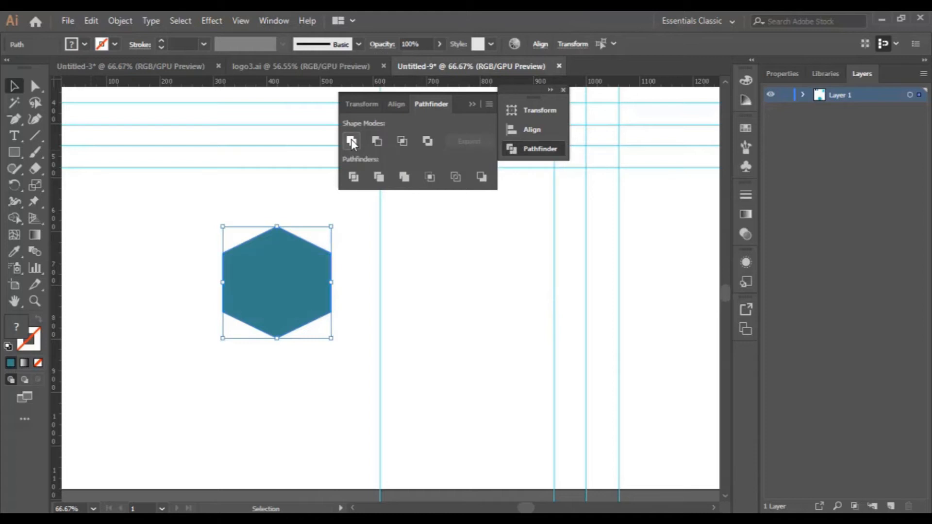
left_click(357, 313)
Narrow the teal hexagon to about 186 px wide, move it right across the centre guide, and close the Pathfinder panel
left_click(291, 282)
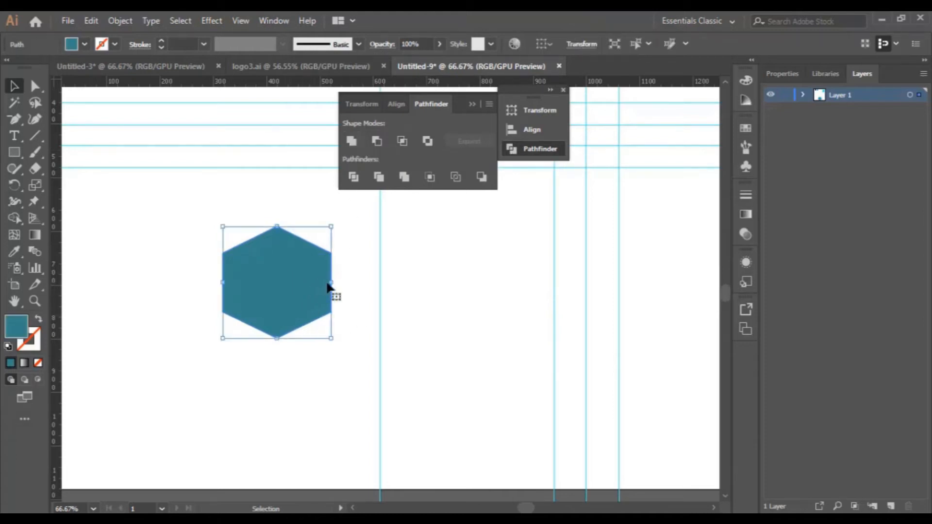
left_click_drag(331, 282, 438, 315)
left_click(333, 364)
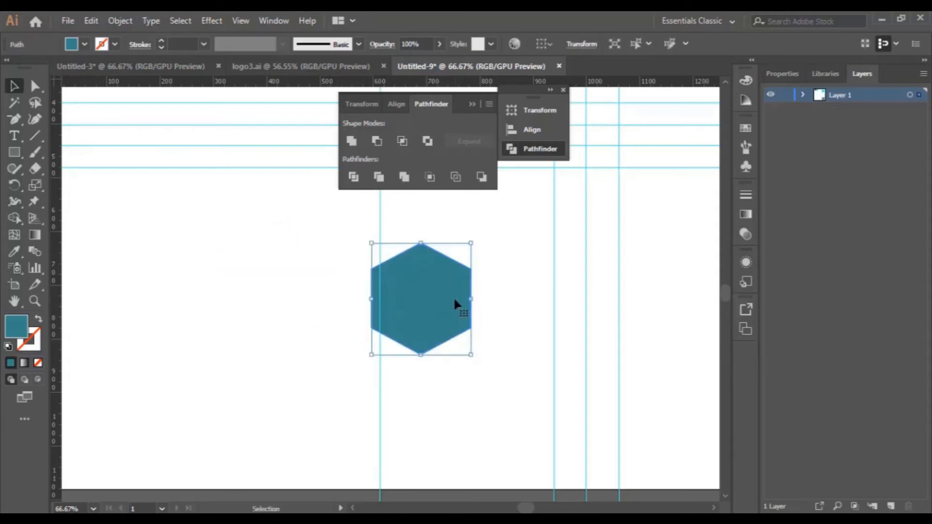
left_click(472, 104)
left_click(563, 89)
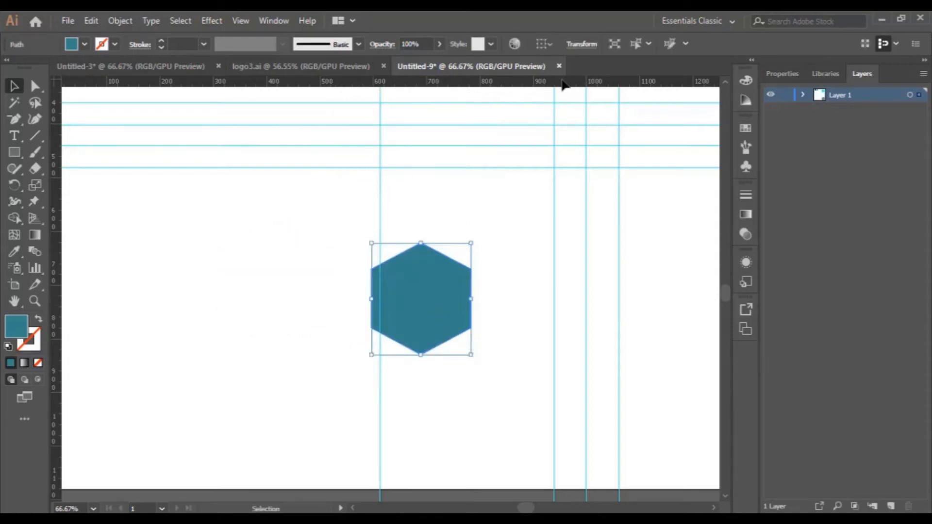
Move the small light blue hexagon from above the horizontal guides down to the empty area left of the teal hexagon
key("ctrl+minus")
key("p")
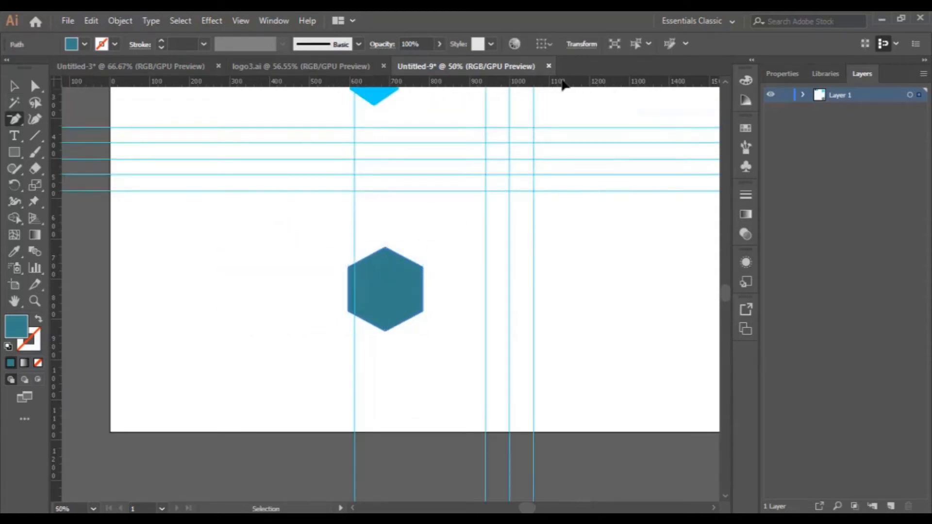
key("ctrl+minus")
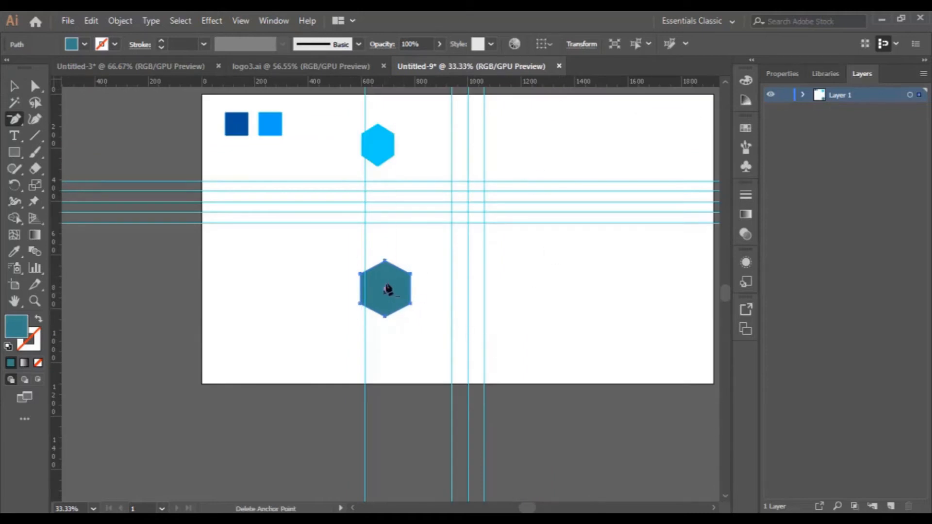
left_click(23, 87)
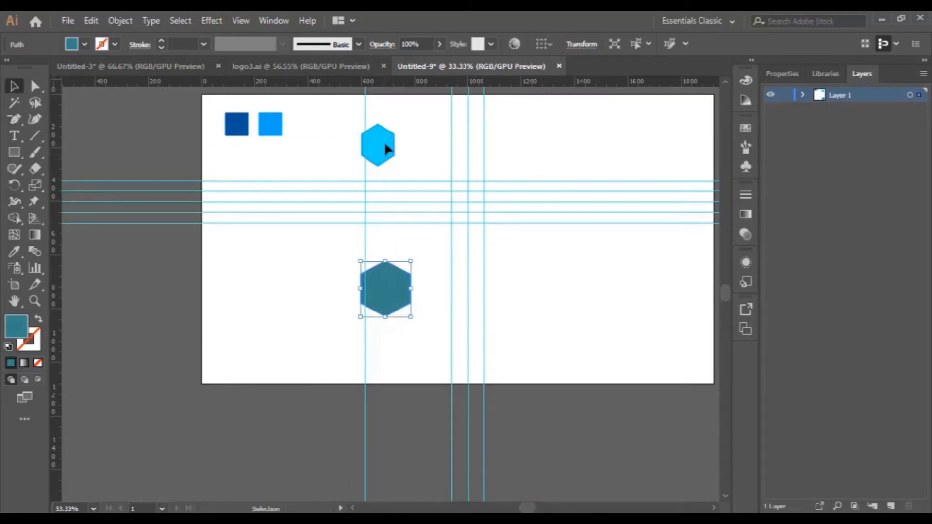
left_click_drag(382, 143, 297, 297)
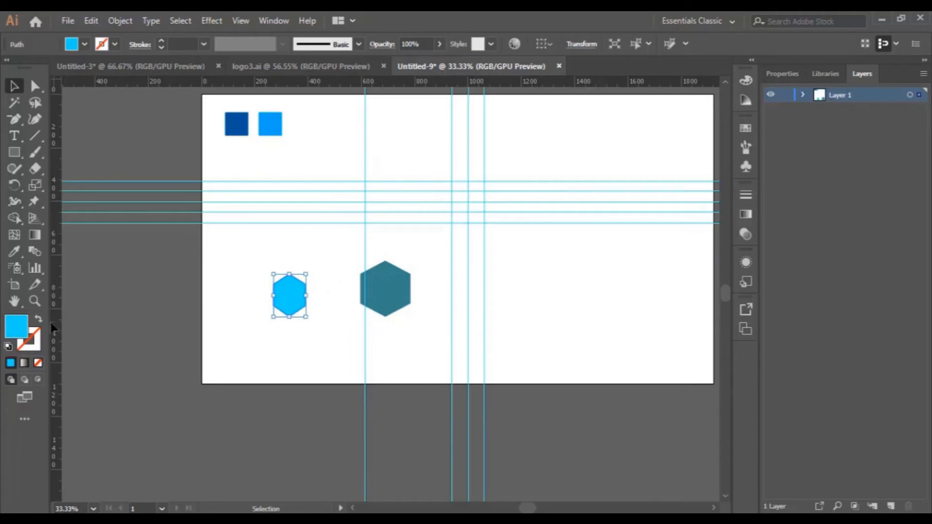
left_click(233, 300)
left_click(34, 300)
left_click(297, 297)
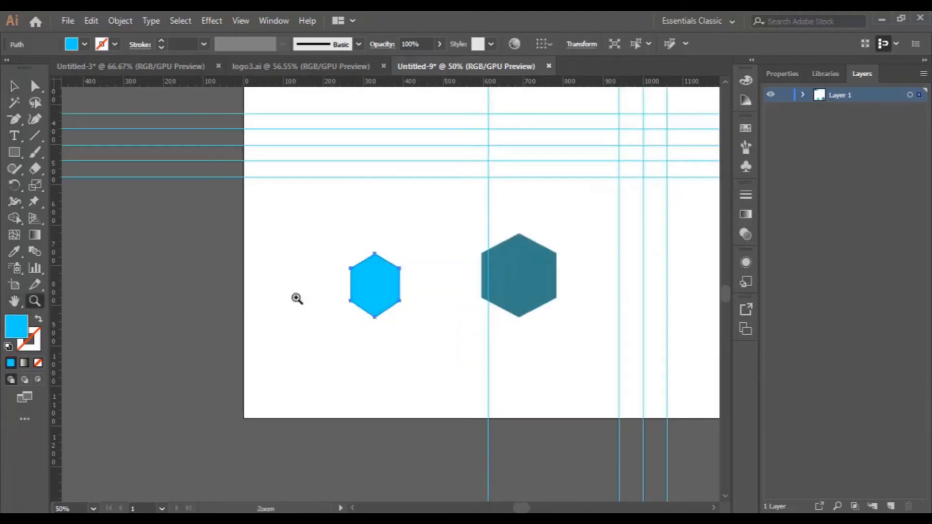
Widen the light blue hexagon to about 146 px, then narrow it slightly to even out its proportions
left_click(14, 86)
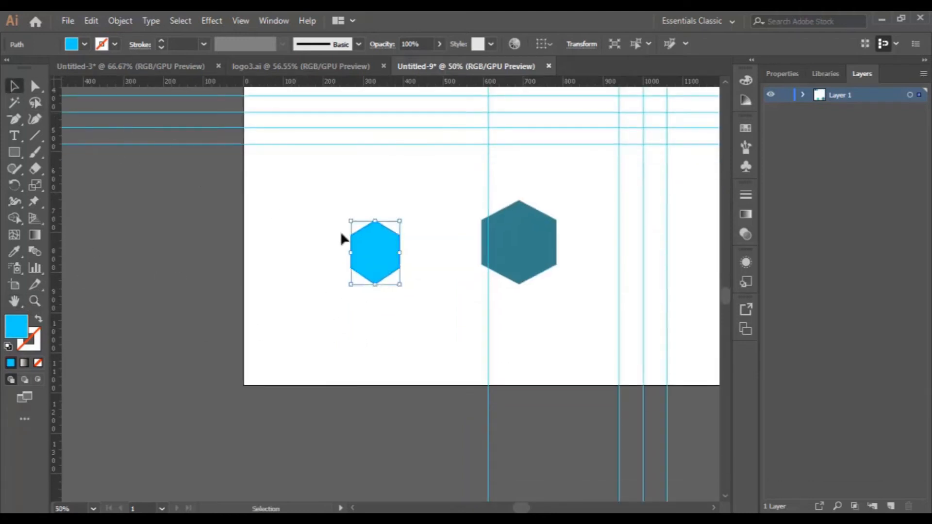
left_click_drag(400, 253, 411, 253)
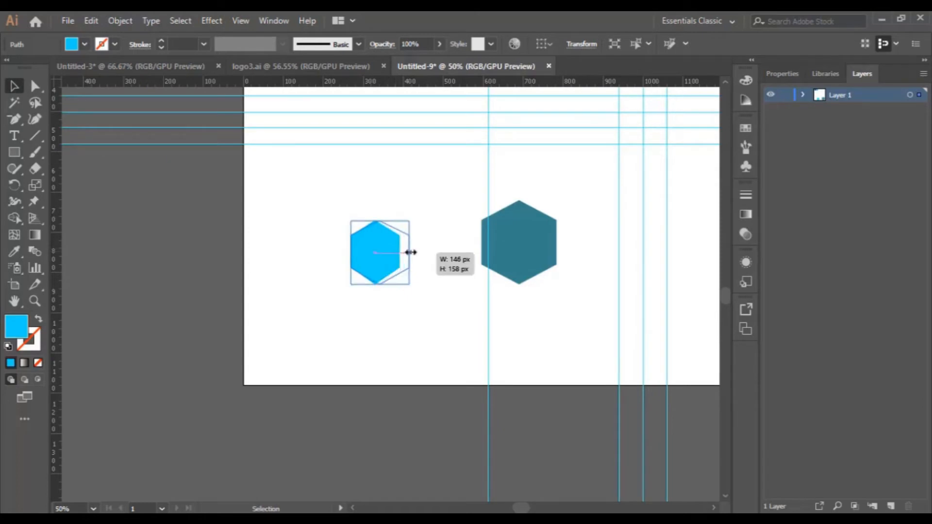
left_click(408, 270)
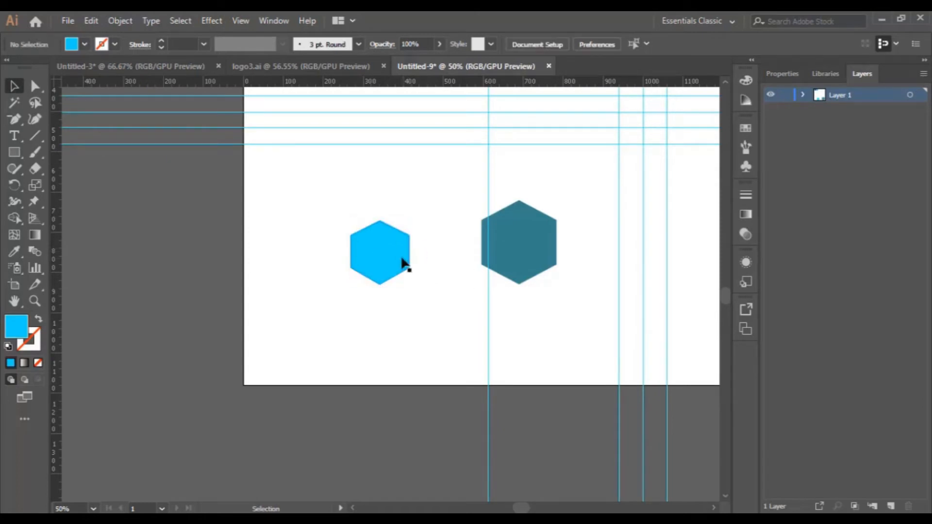
left_click(407, 256)
left_click_drag(412, 253, 406, 253)
left_click(415, 296)
left_click(375, 276)
Delete the teal hexagon and move the light blue hexagon onto the vertical centre guide, below the horizontal guides
left_click(521, 249)
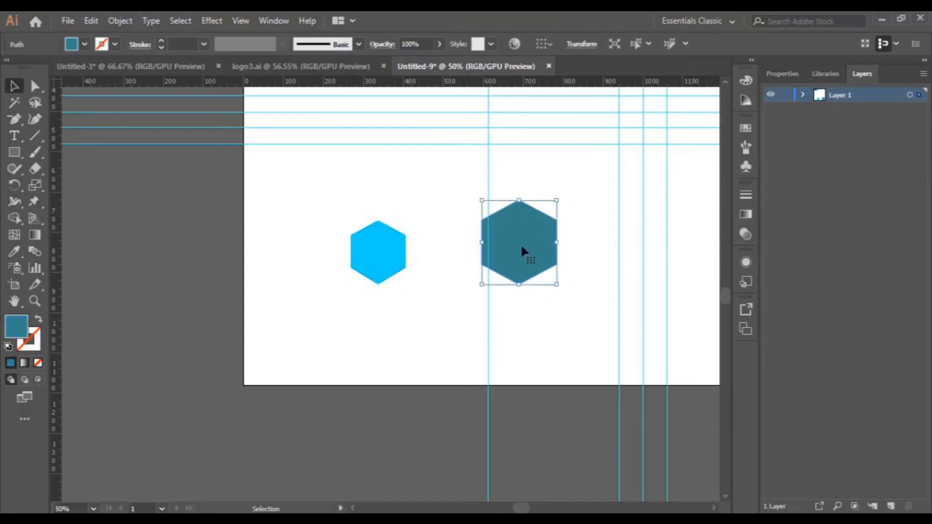
key("Delete")
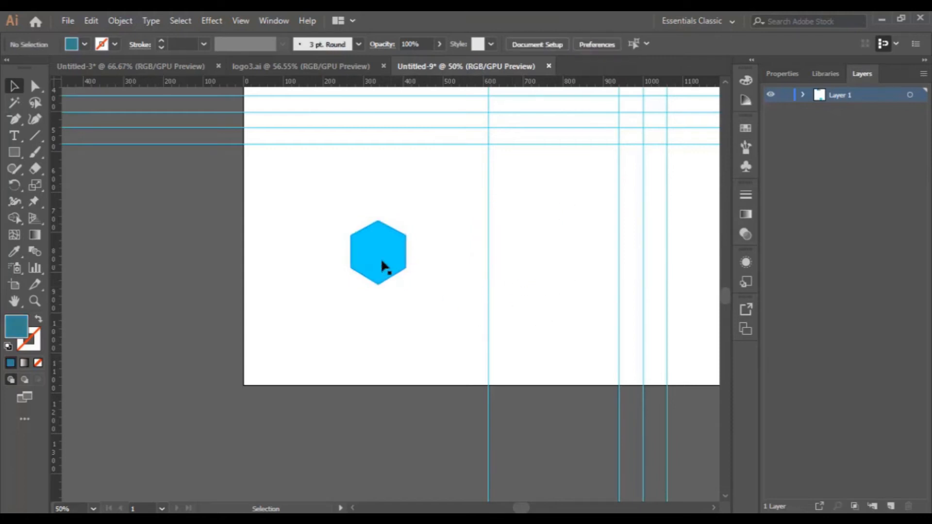
left_click_drag(378, 259, 470, 245)
scroll(585, 342, "up", 3)
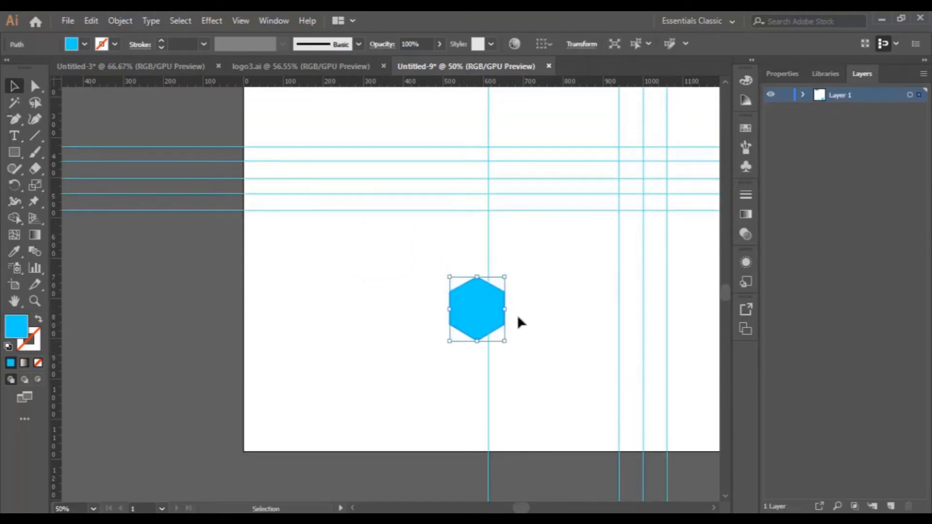
left_click_drag(474, 306, 475, 291)
Hide the guides and move the light blue hexagon up and to the right on the artboard
right_click(544, 249)
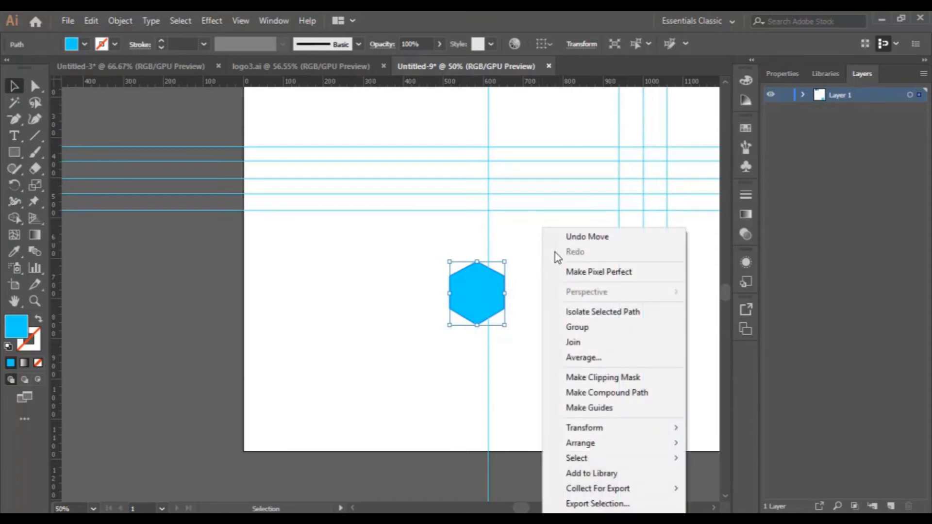
left_click(369, 271)
left_click(367, 264)
right_click(366, 264)
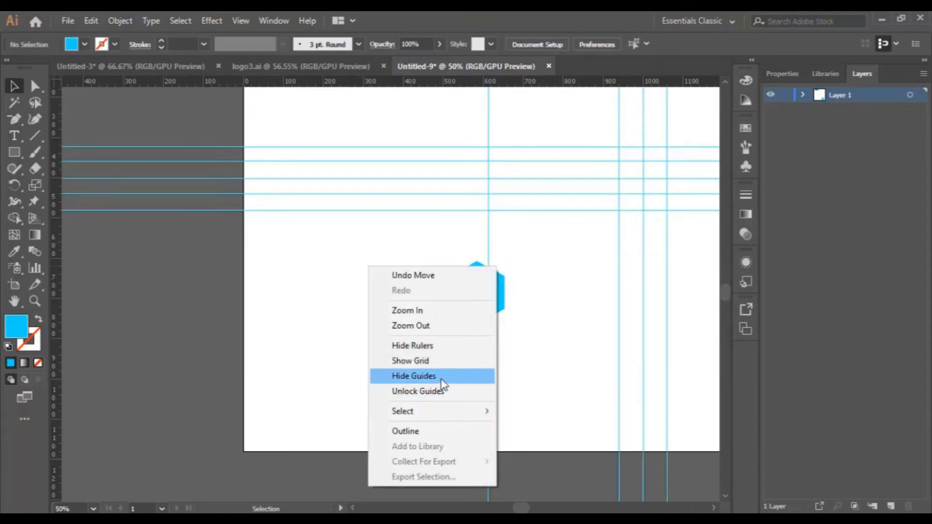
left_click(413, 376)
left_click_drag(478, 292, 532, 239)
scroll(577, 373, "up", 2)
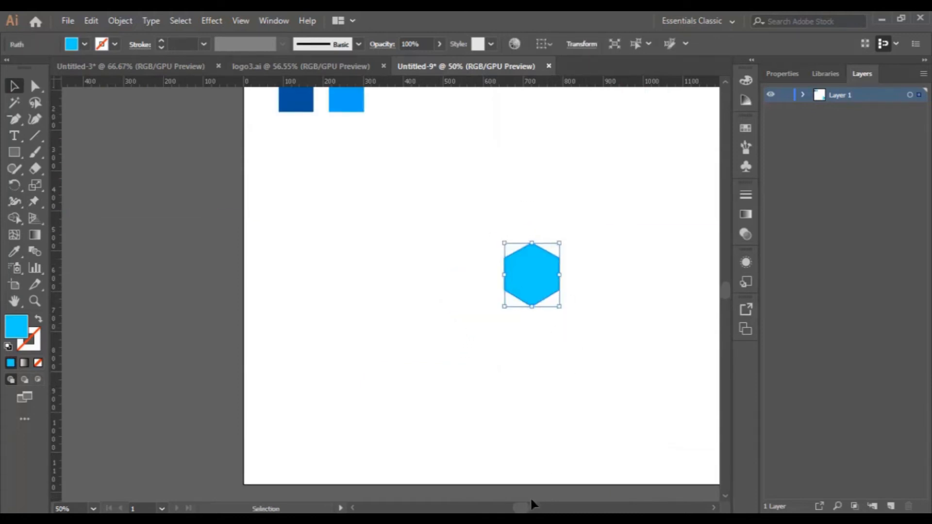
left_click_drag(532, 504, 537, 505)
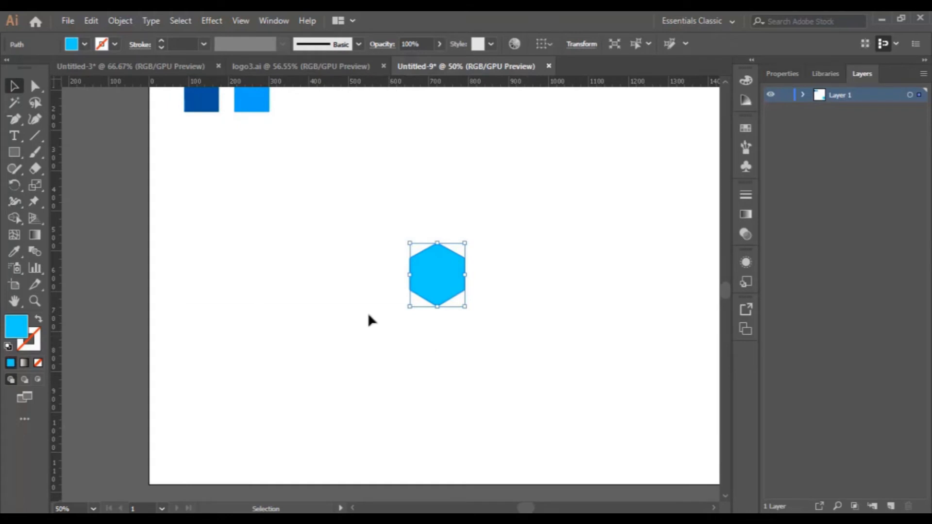
Create a copy of the light blue hexagon scaled uniformly to 200%
double_click(38, 184)
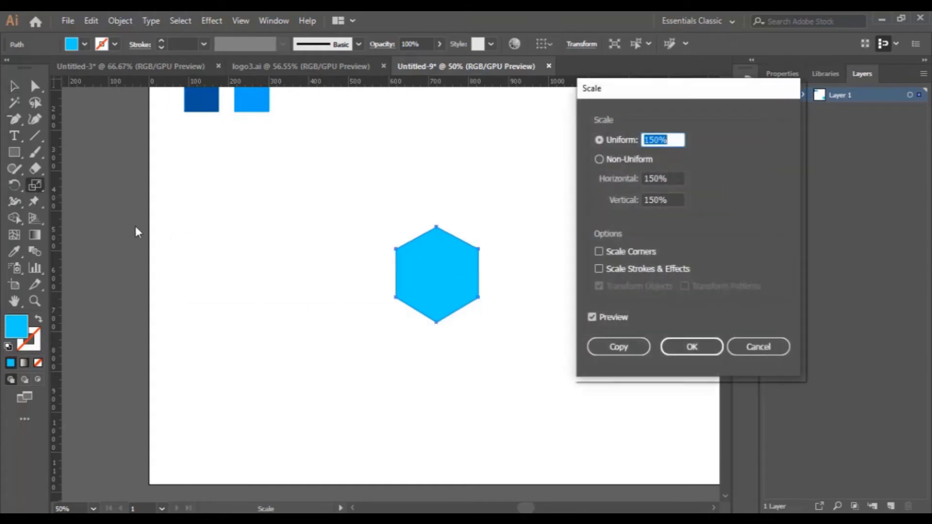
left_click(673, 140)
left_click_drag(677, 140, 640, 163)
left_click(592, 317)
left_click(592, 317)
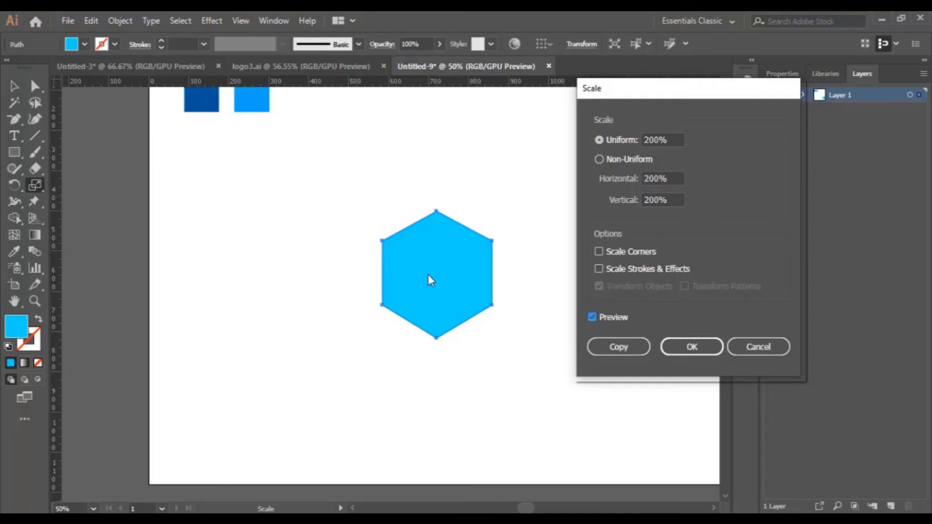
left_click(629, 351)
Send the enlarged hexagon copy to the back and fill it with a darker teal blue
right_click(476, 260)
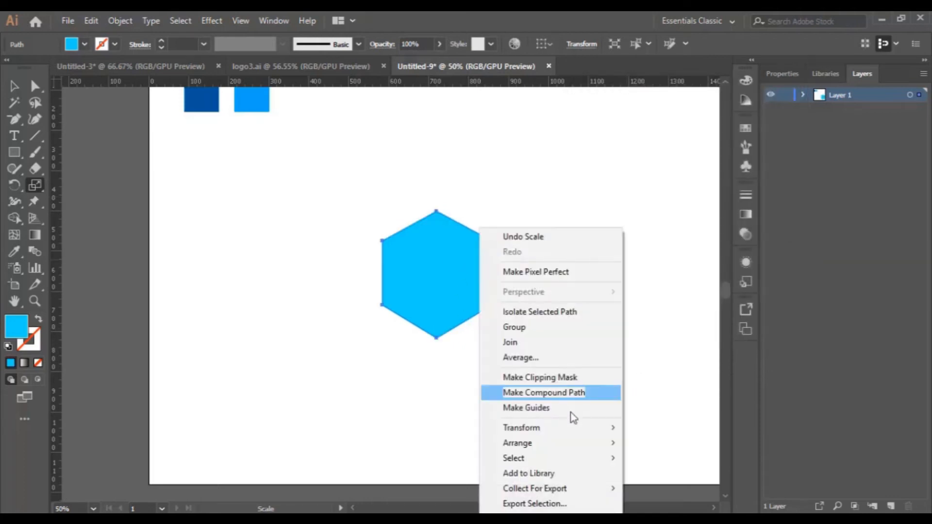
mouse_move(574, 447)
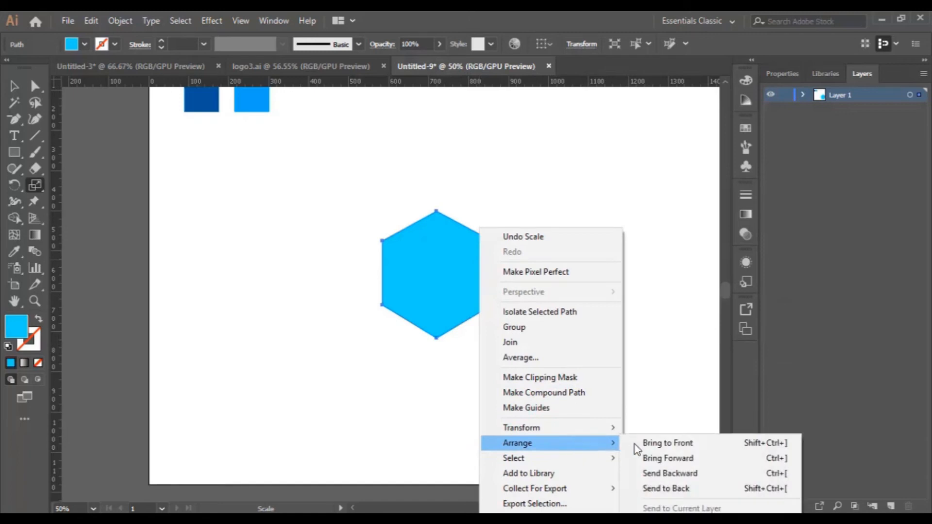
left_click(660, 489)
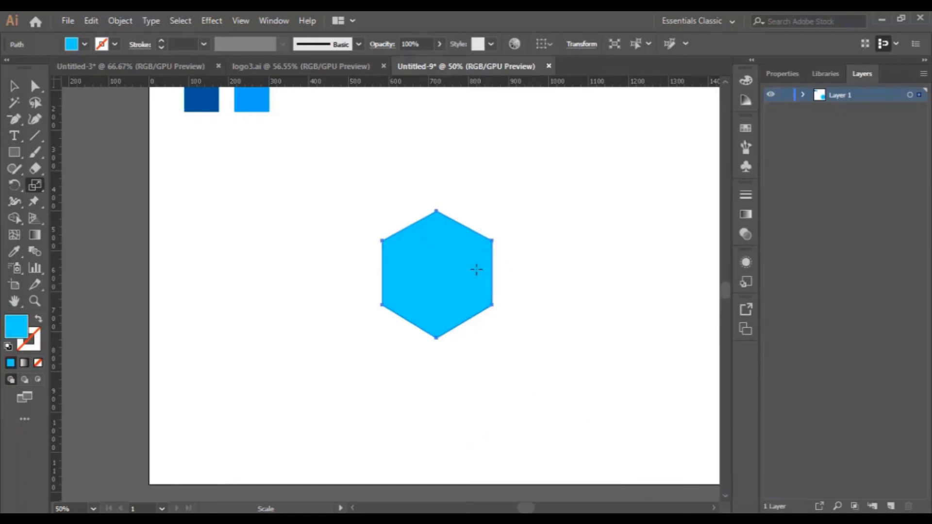
double_click(12, 335)
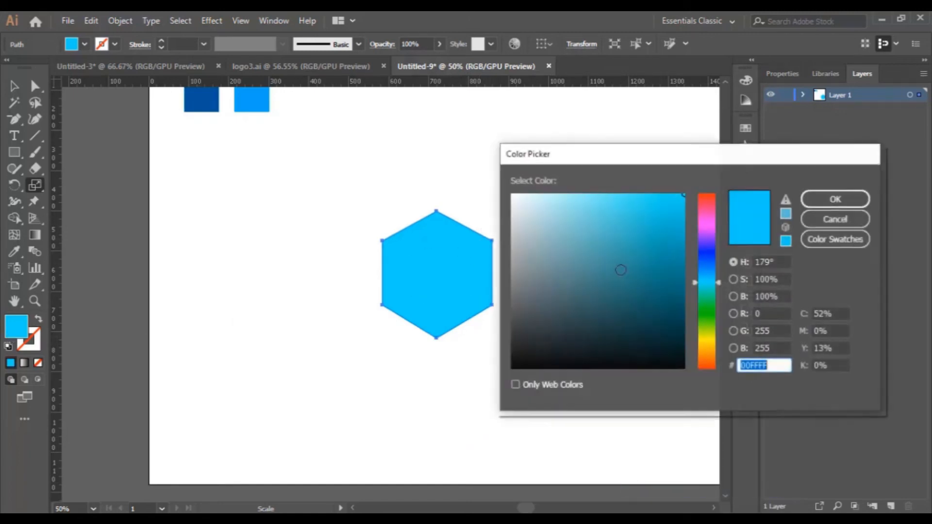
left_click(820, 199)
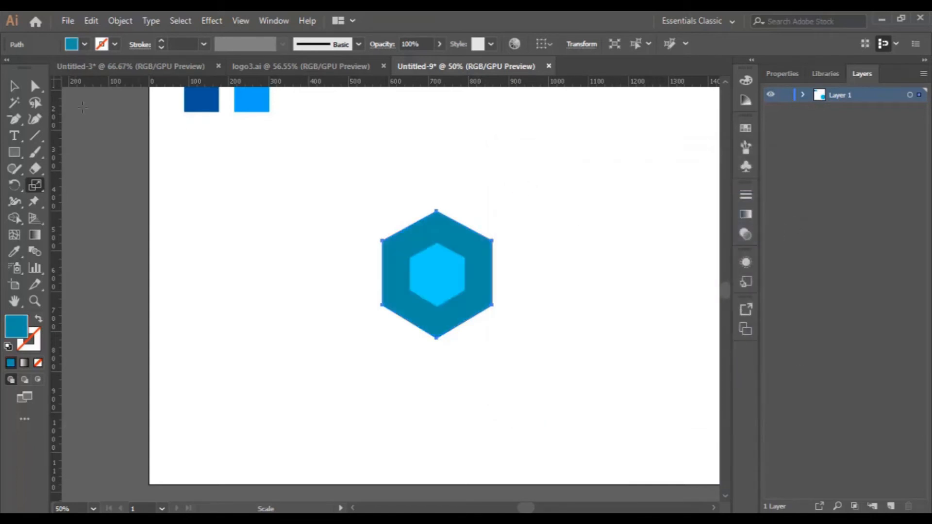
Create a copy of the teal blue hexagon scaled uniformly to 150%
left_click(14, 86)
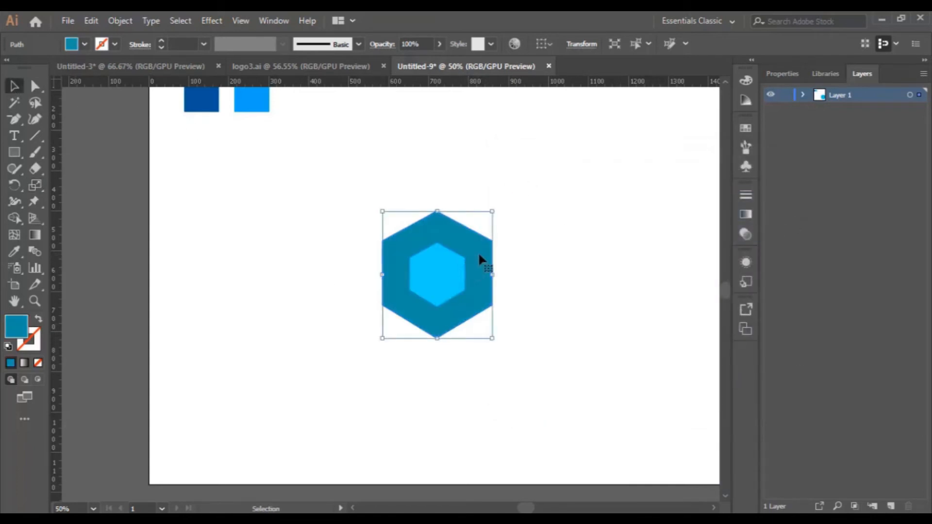
double_click(35, 184)
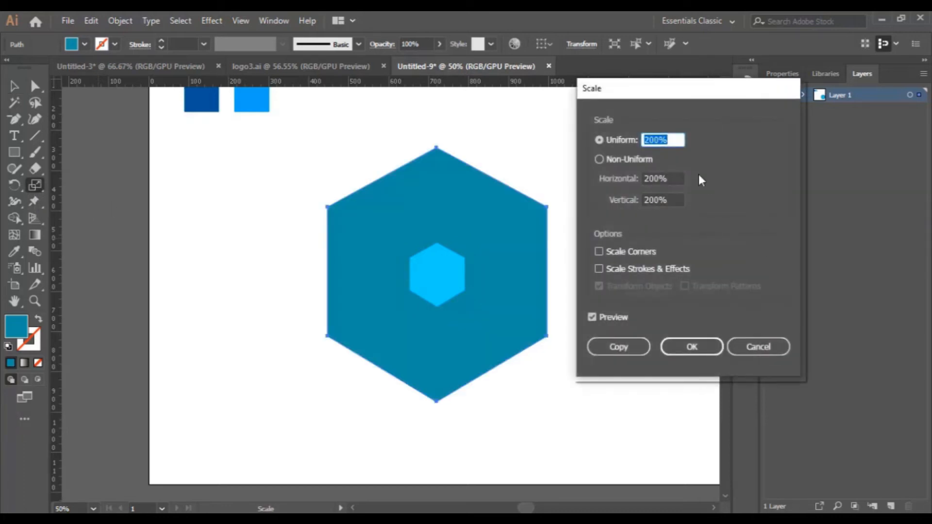
type("150")
left_click(593, 317)
left_click(593, 317)
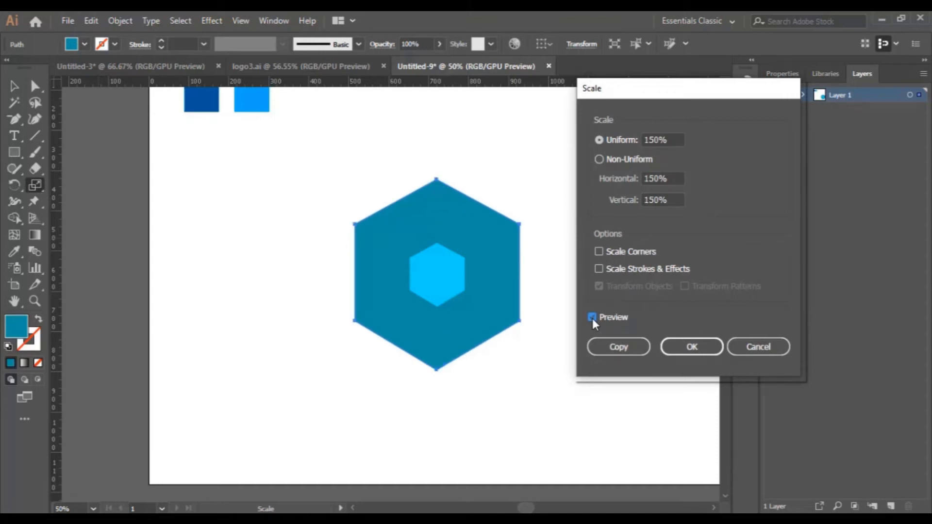
left_click(617, 347)
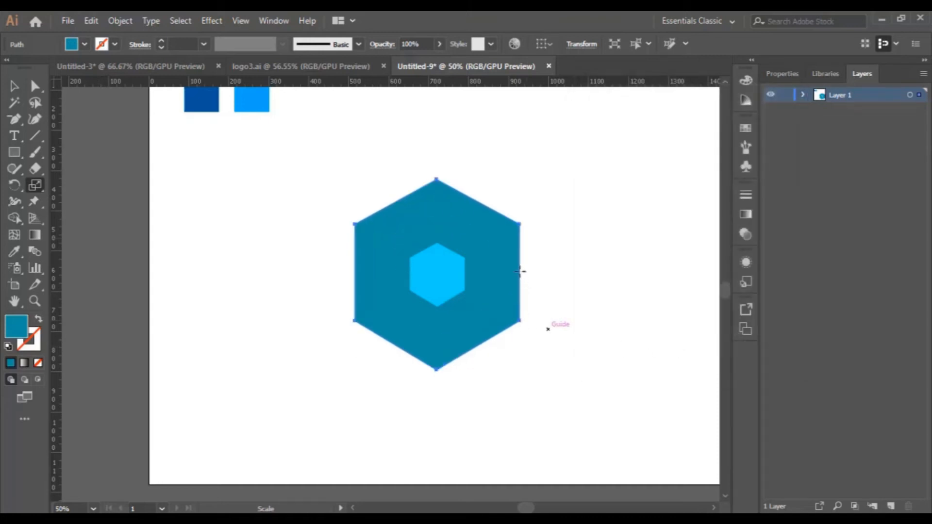
Send the largest hexagon to the back, fill it with a still darker teal, and deselect it
right_click(510, 253)
mouse_move(587, 444)
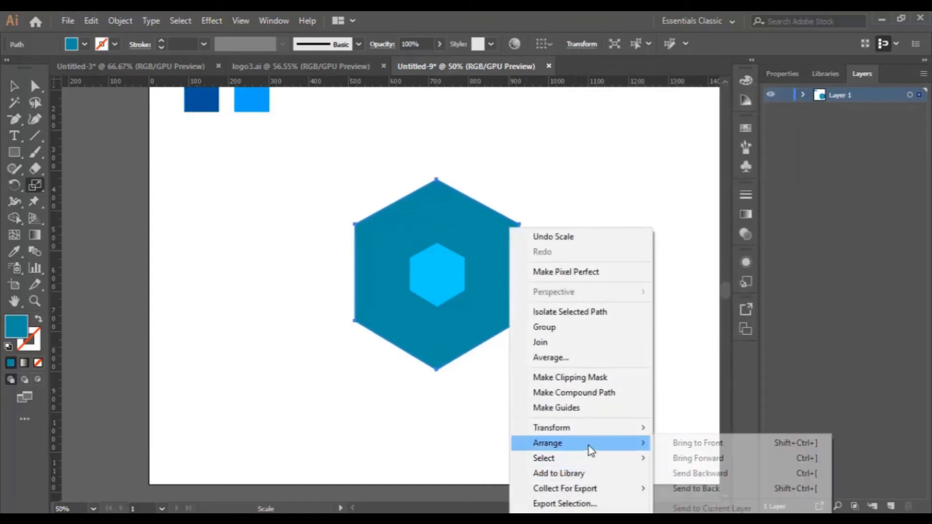
left_click(711, 489)
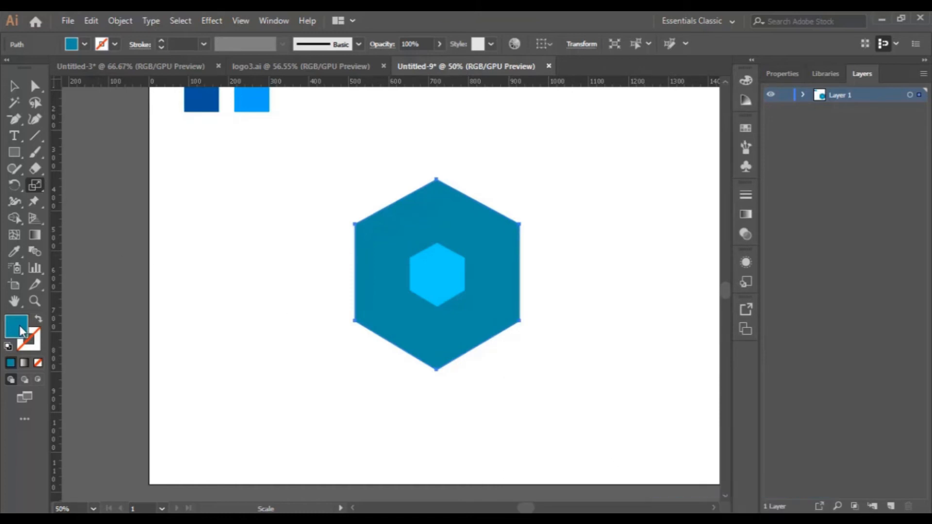
double_click(21, 327)
type("13899E")
left_click(834, 199)
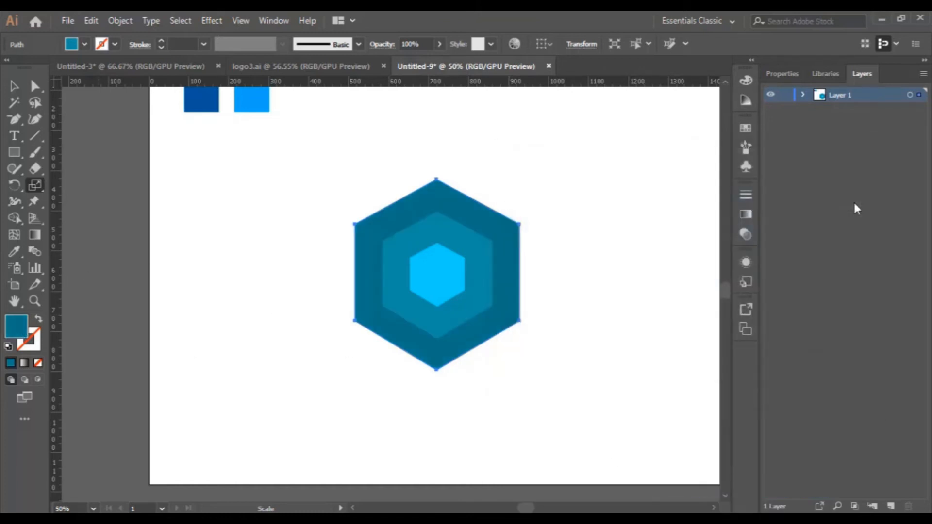
key("v")
left_click(553, 304)
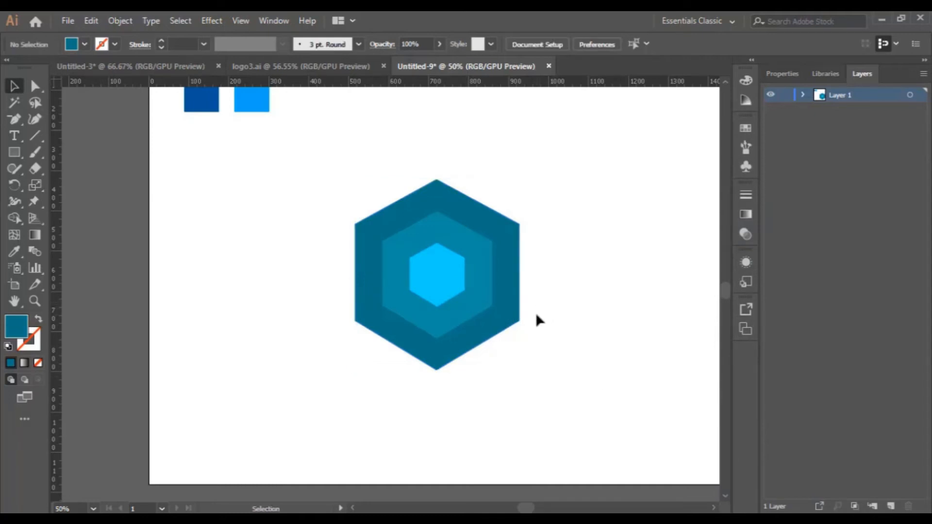
Round all corners of the middle and outer hexagons to a radius of about 26.9 px and deselect them
left_click(35, 301)
left_click(444, 272)
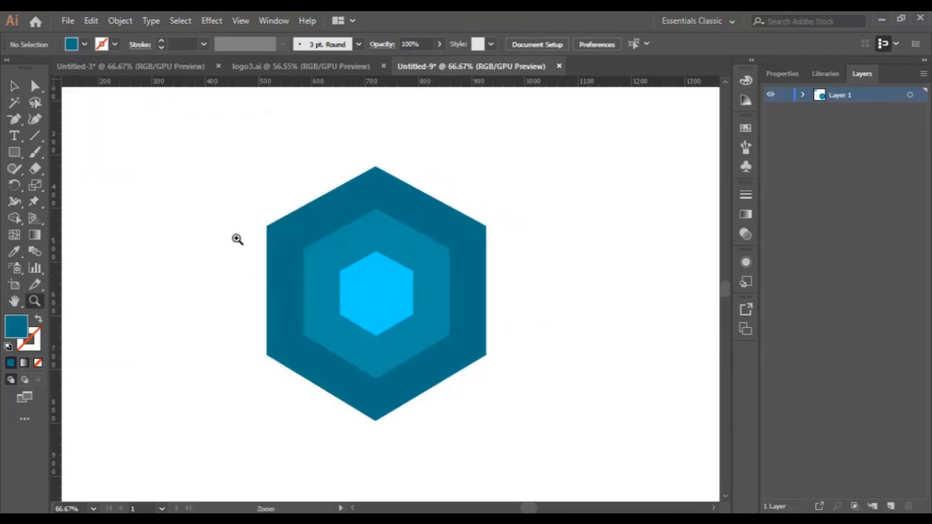
left_click(14, 86)
left_click_drag(231, 164, 499, 432)
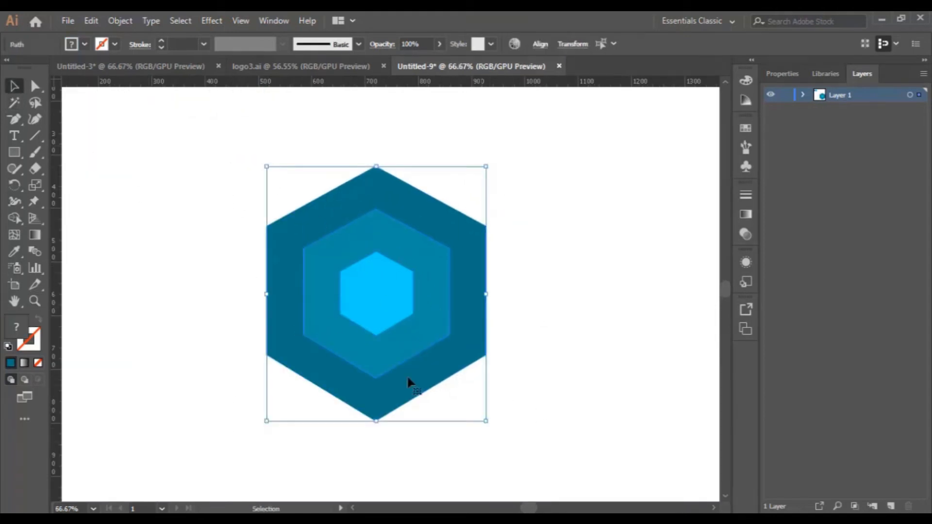
left_click_drag(515, 212, 434, 269)
left_click(36, 87)
mouse_move(376, 181)
left_mouse_down()
mouse_move(382, 198)
mouse_move(376, 187)
left_mouse_up()
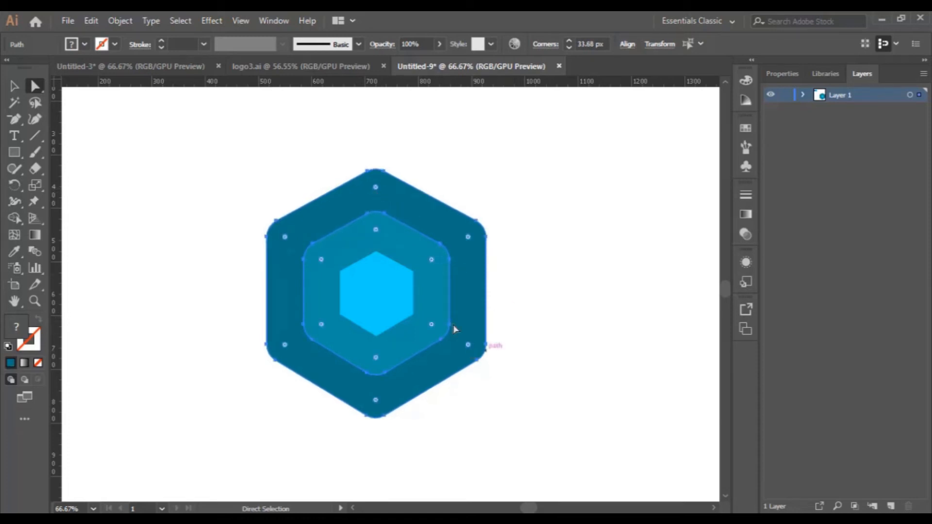
left_click_drag(375, 188, 376, 185)
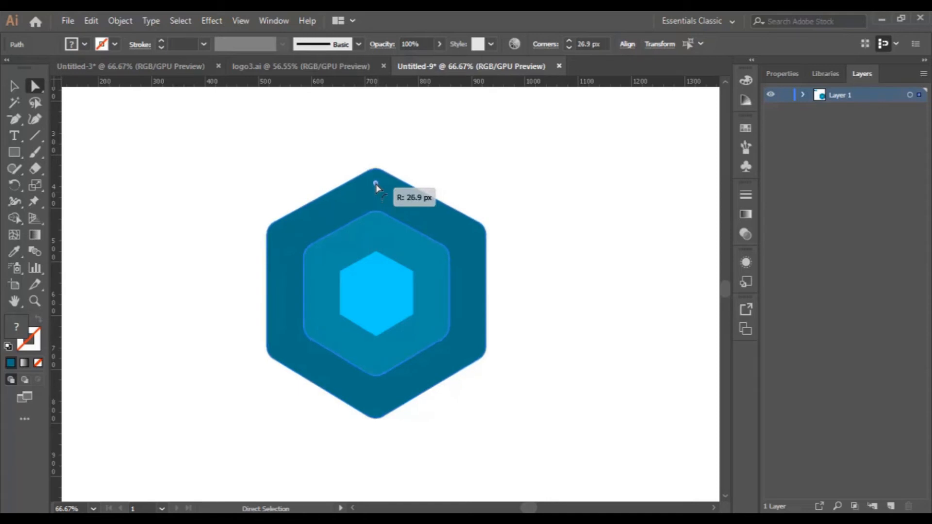
left_click(14, 86)
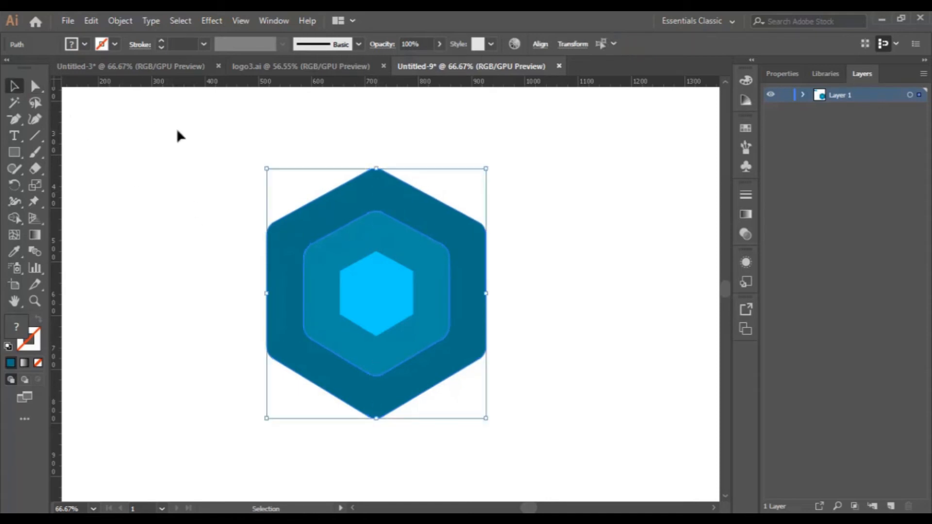
left_click(176, 128)
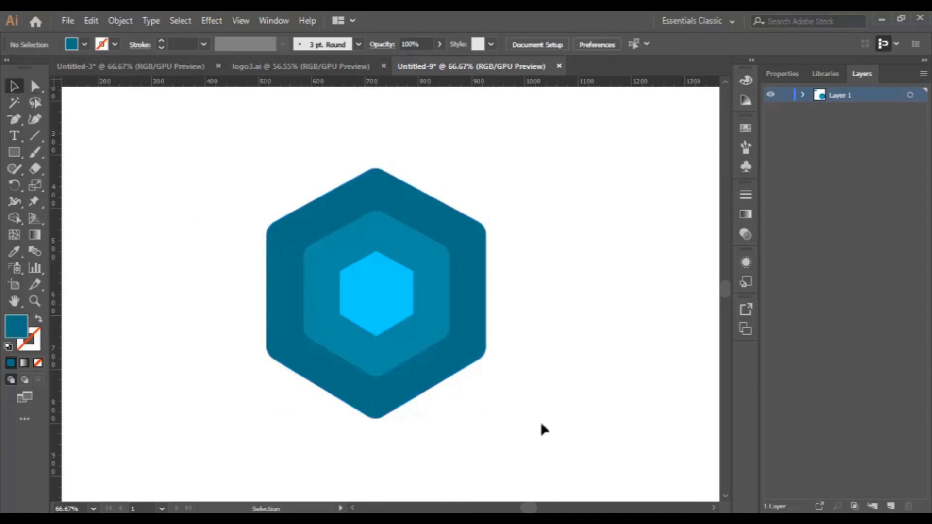
left_click(35, 299)
left_click(345, 238)
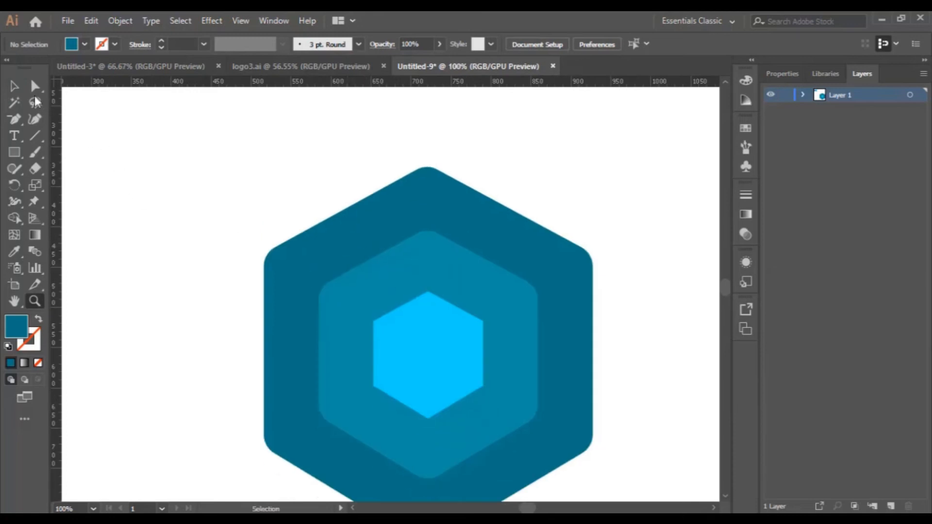
key("v")
left_click(476, 222)
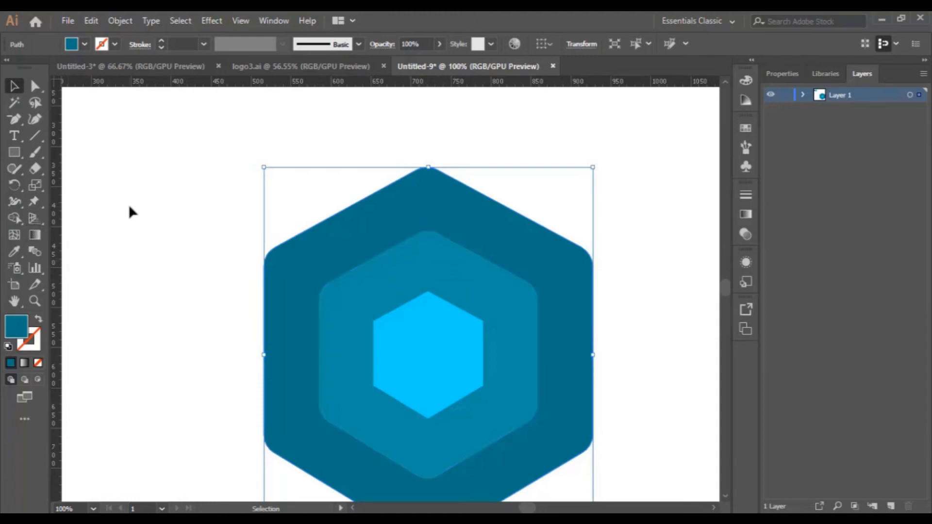
left_click(14, 218)
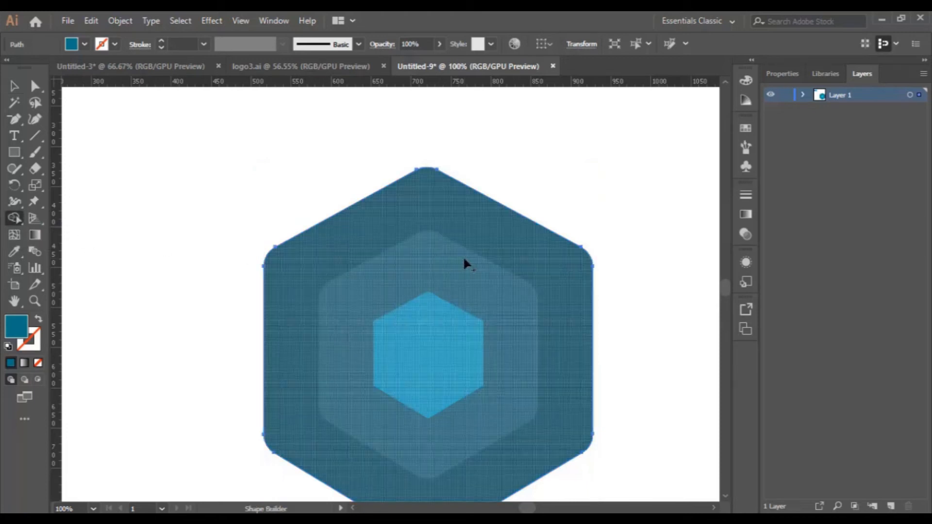
Select all the nested hexagons, delete the band between the inner and outer hexagons with Shape Builder, and deselect
left_click(14, 86)
left_click_drag(200, 179, 648, 492)
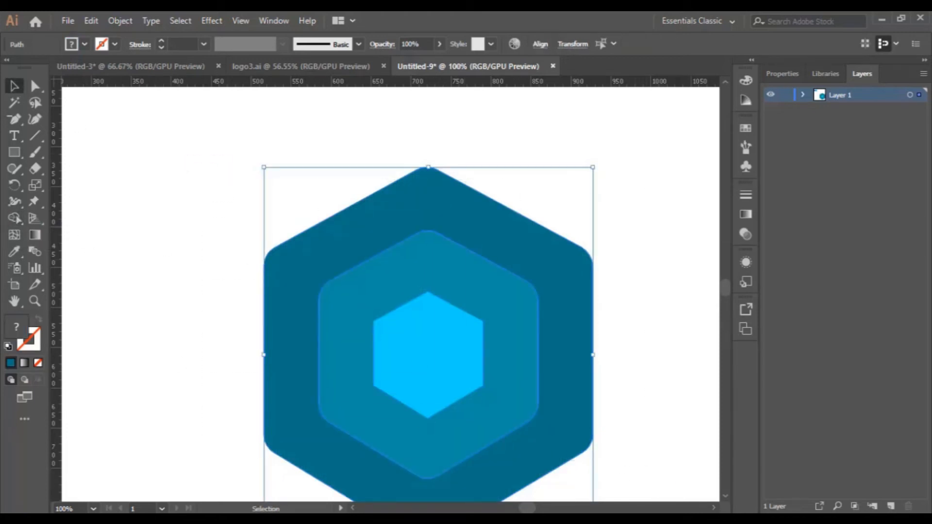
left_click(14, 219)
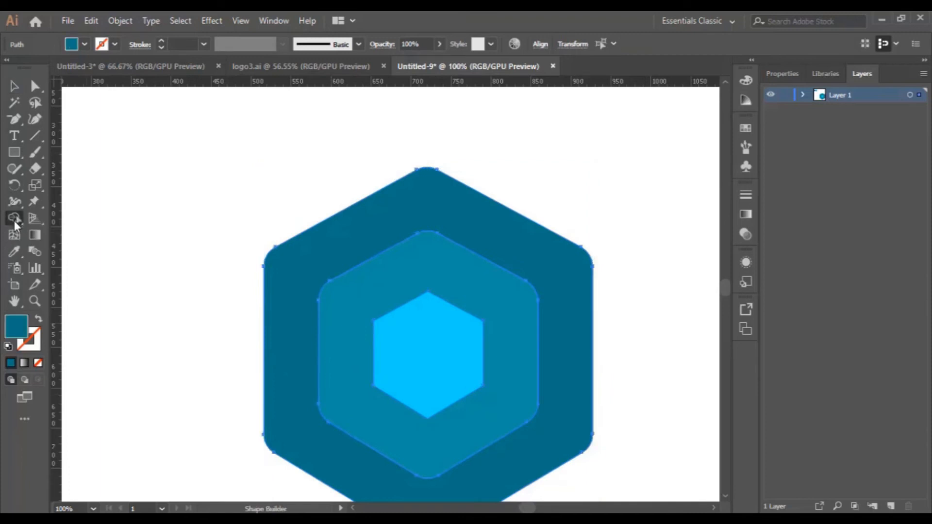
left_click(468, 289, "alt")
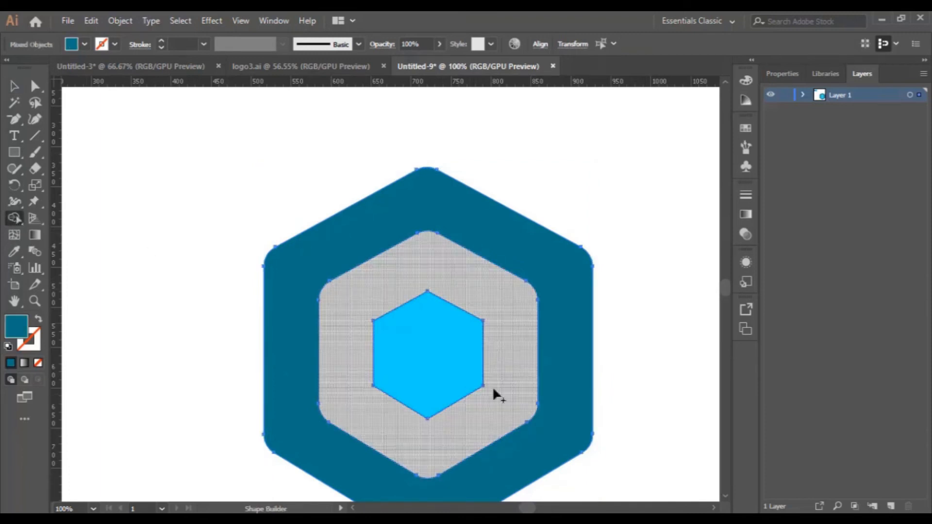
left_click(492, 386, "alt")
key("v")
left_click(247, 188)
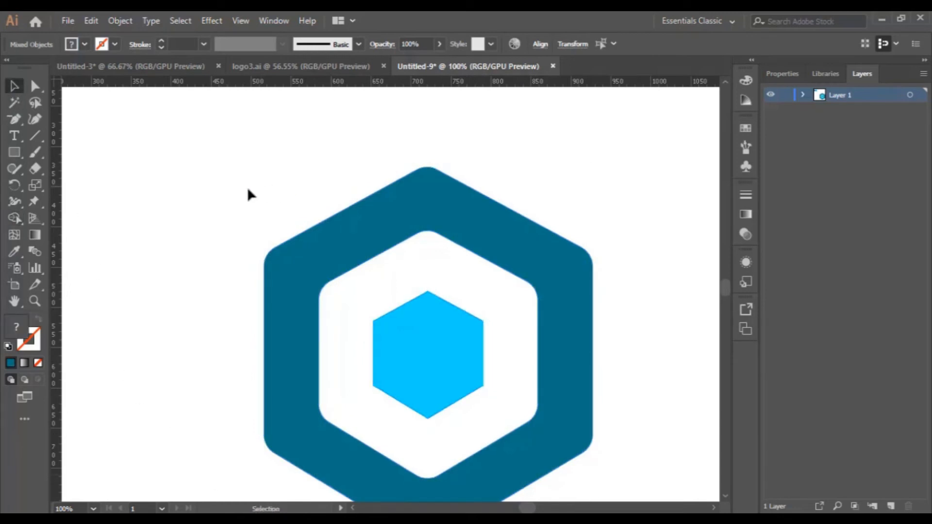
Draw two crossing straight Pen lines at the ring's top, each extending an upper inner edge to the opposite outer edge
left_click(540, 256)
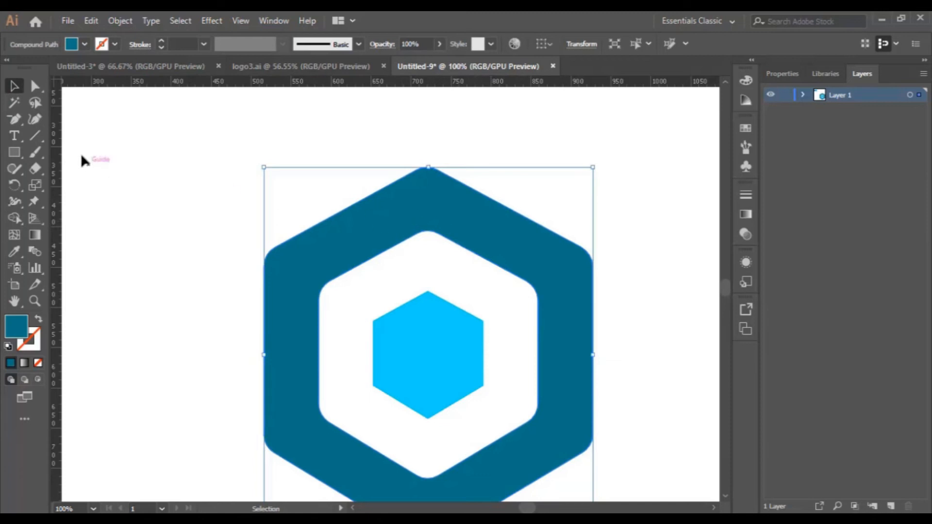
left_click_drag(14, 119, 65, 121)
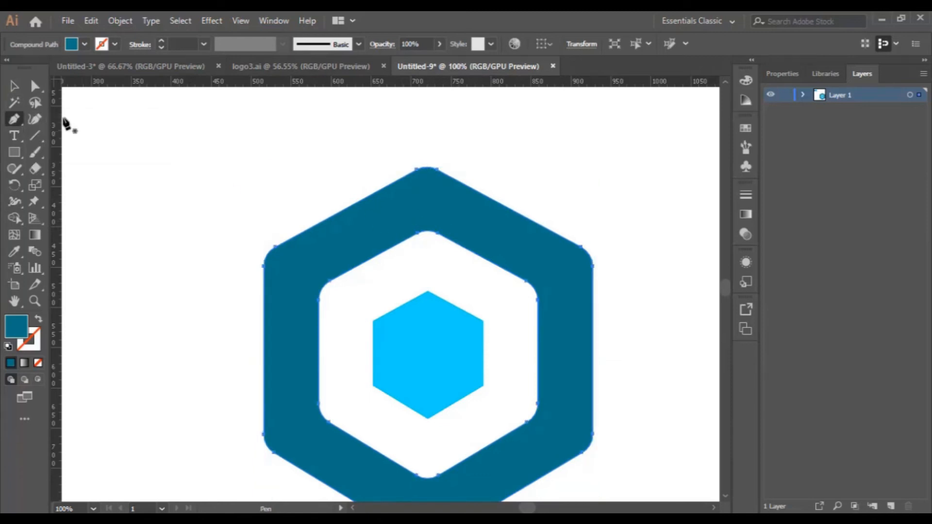
left_click(451, 241)
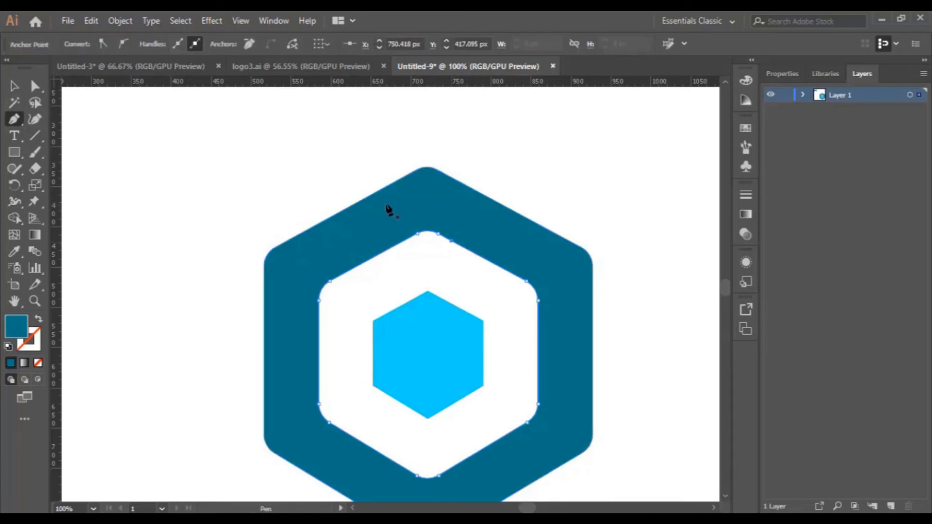
key("ctrl+shift+a")
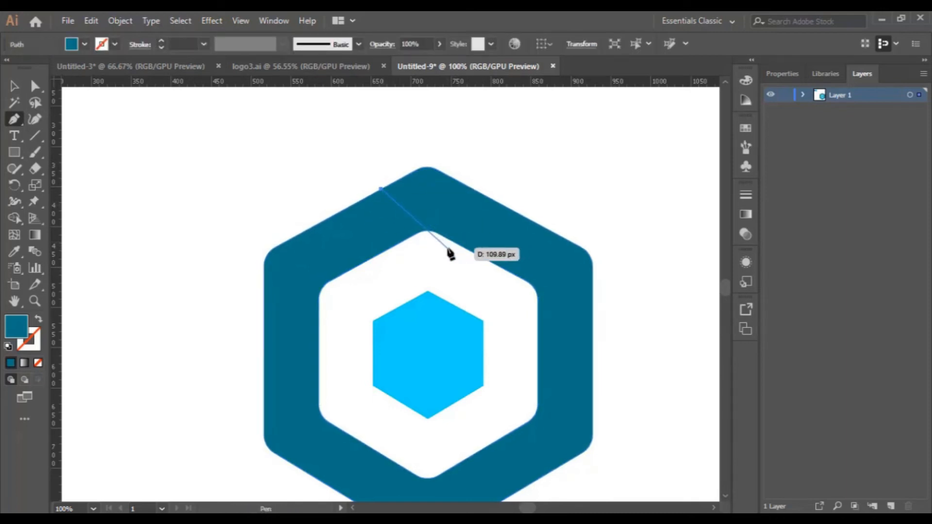
left_click(462, 247)
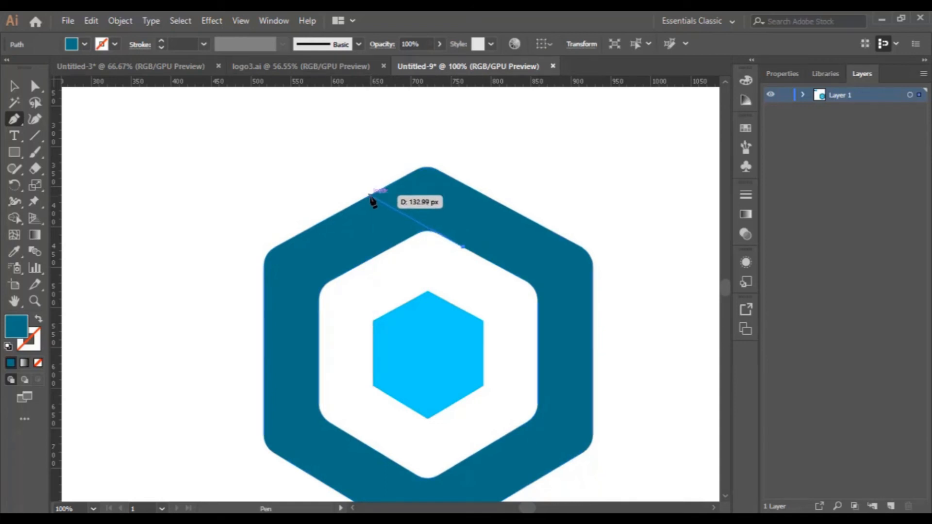
left_click(370, 196)
key("period")
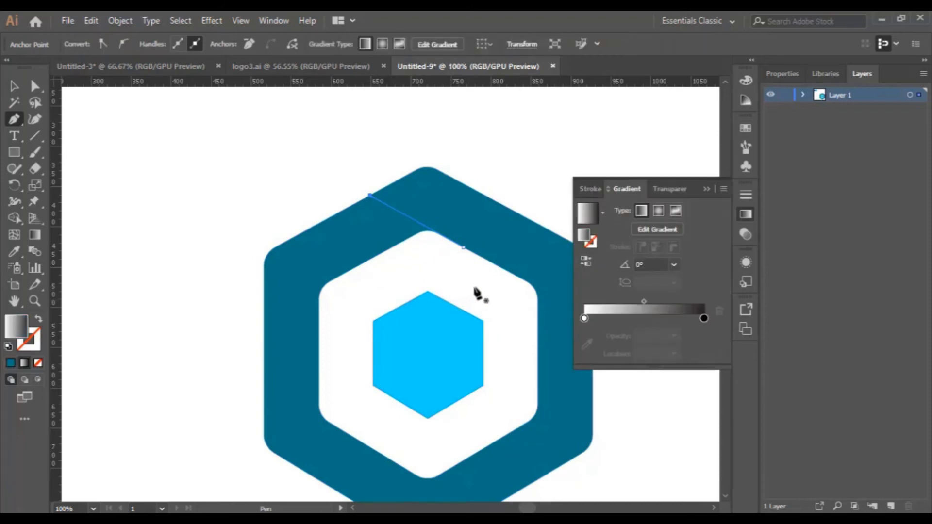
left_click(379, 255)
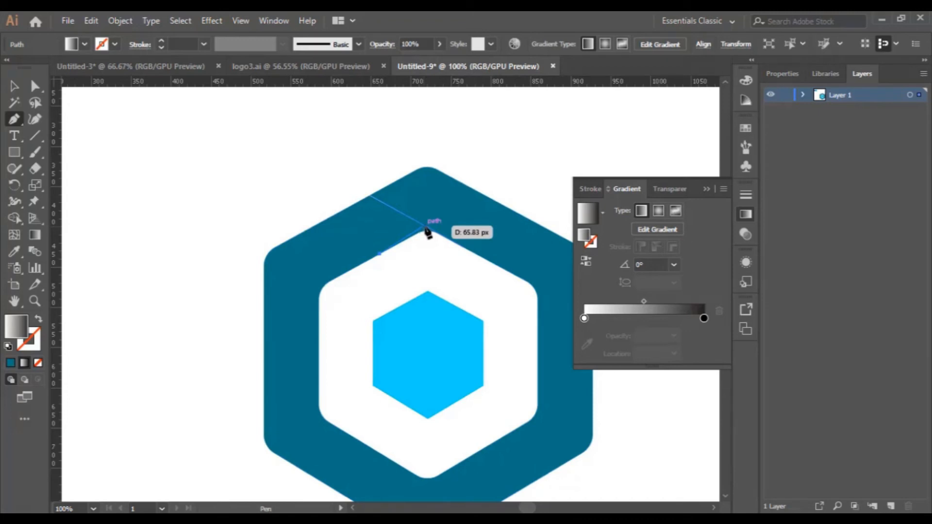
left_click(485, 196)
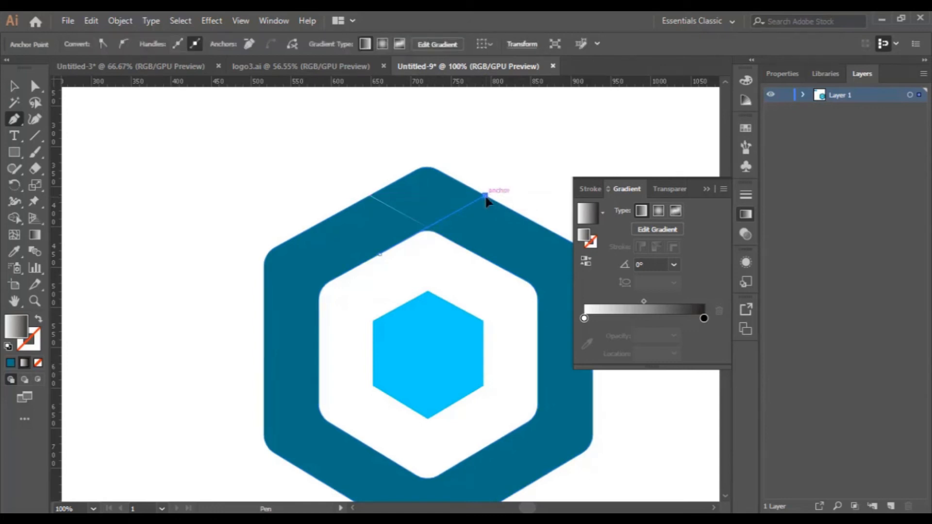
Move the gradient on the line from the ring's upper-left outer edge from fill to stroke, leaving no fill
left_click(35, 301)
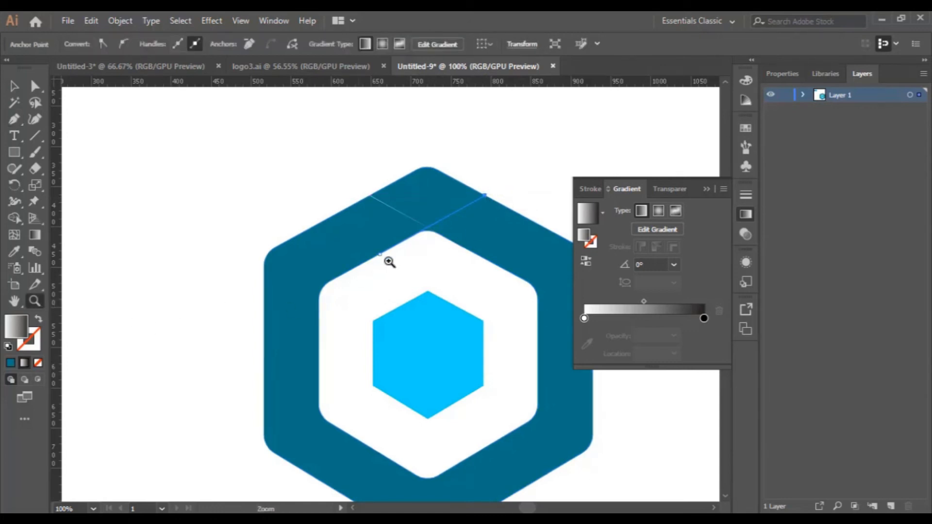
left_click(434, 239)
scroll(357, 321, "down", 1)
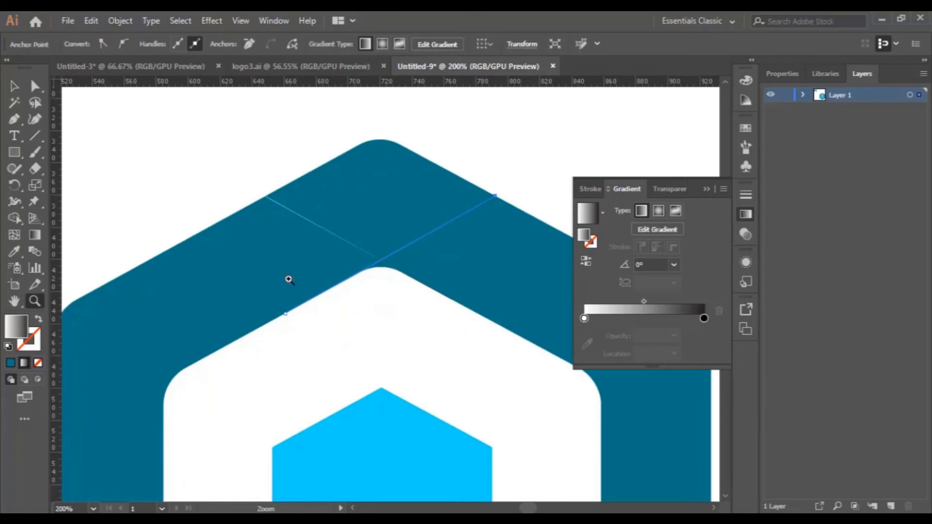
left_click(14, 86)
left_click(312, 220)
left_click(328, 230)
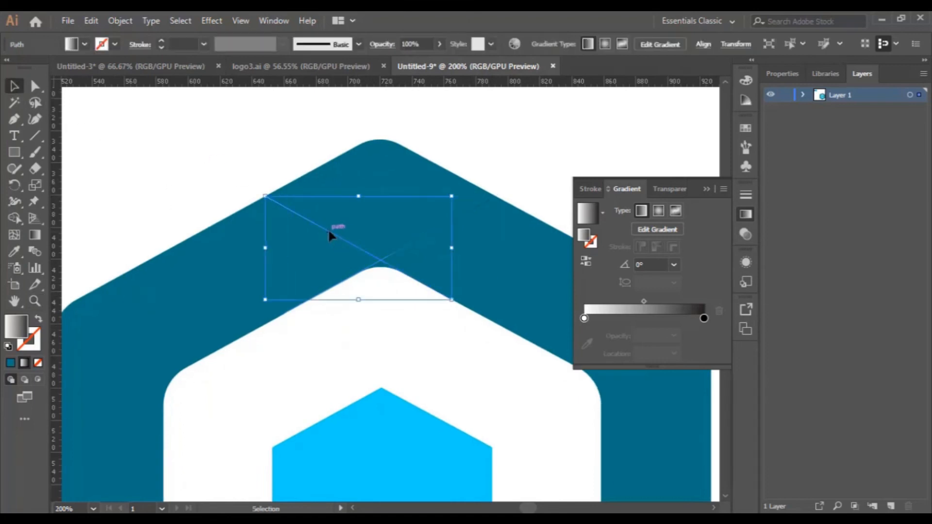
left_click(38, 321)
left_click(10, 363)
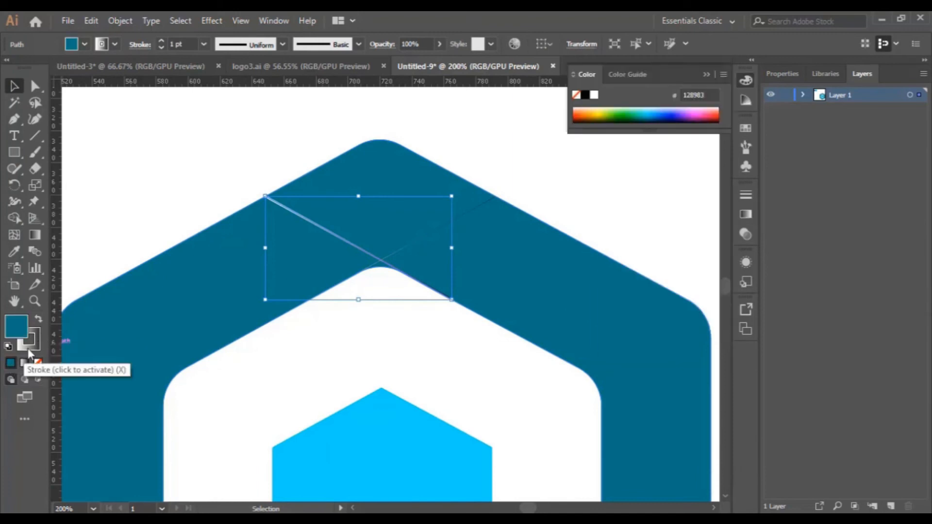
left_click(30, 347)
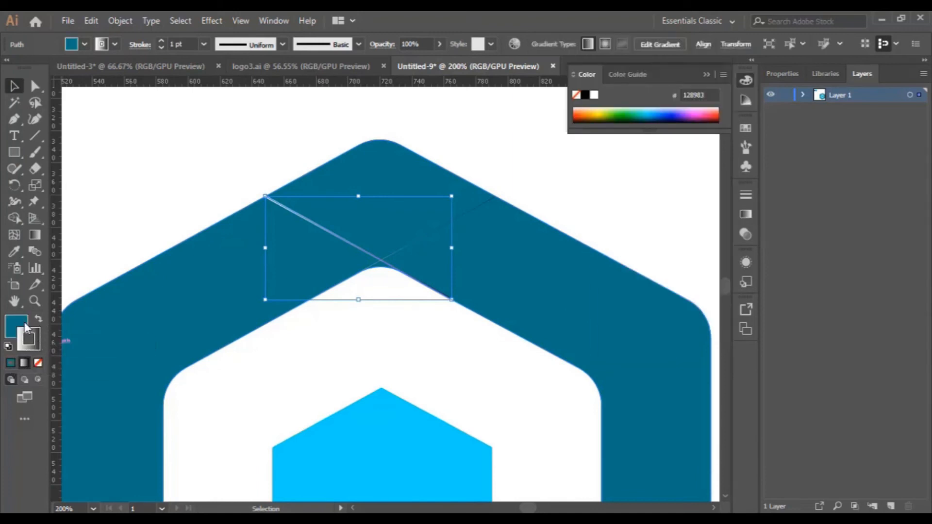
key("slash")
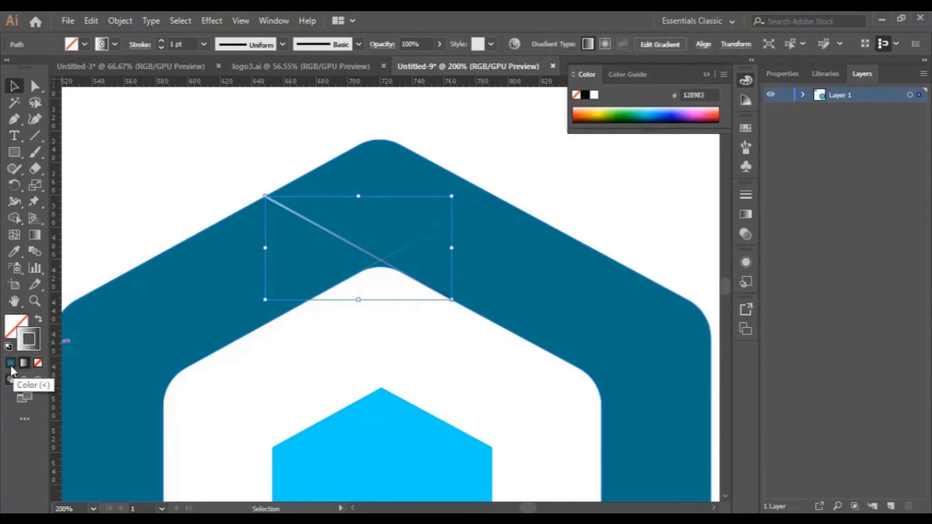
Change the selected line's stroke to solid black (000000) and deselect it
left_click(11, 364)
double_click(29, 338)
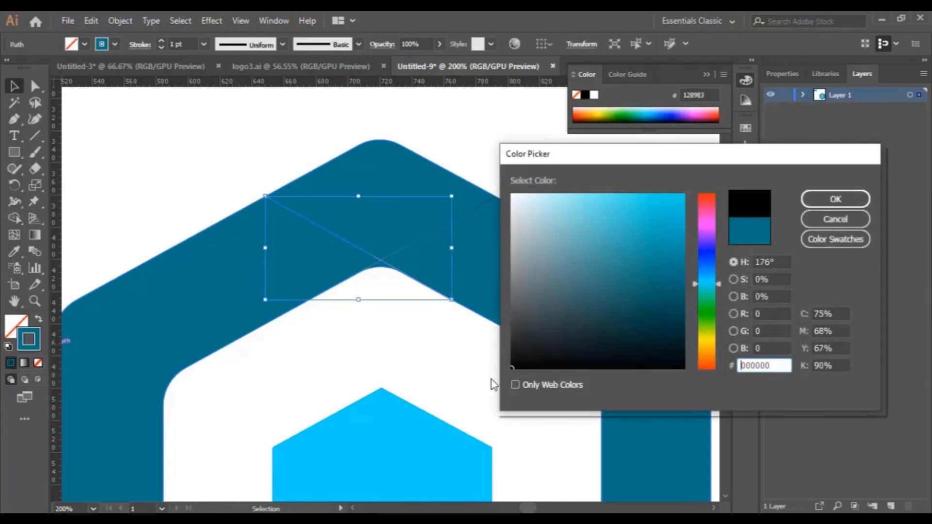
left_click(834, 199)
left_click(444, 348)
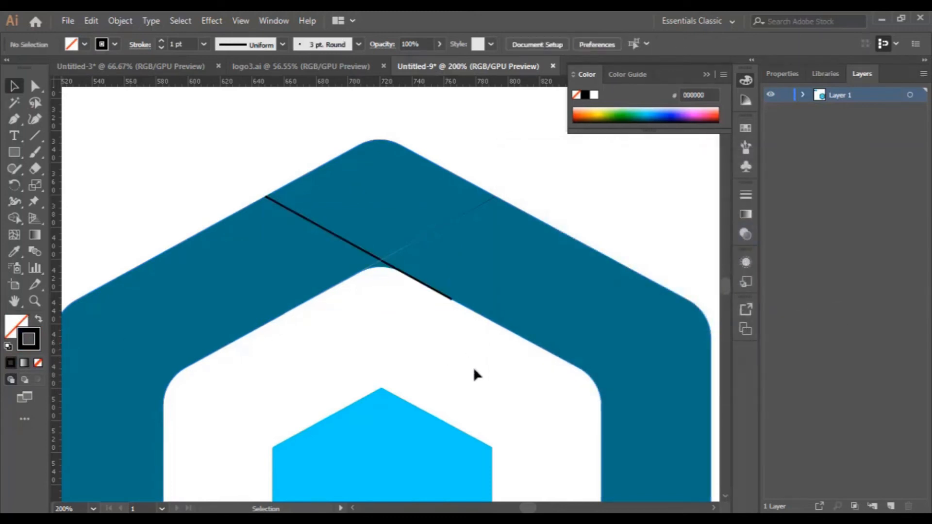
Give the other crossing line at the ring's top a black stroke and no fill
left_click(446, 221)
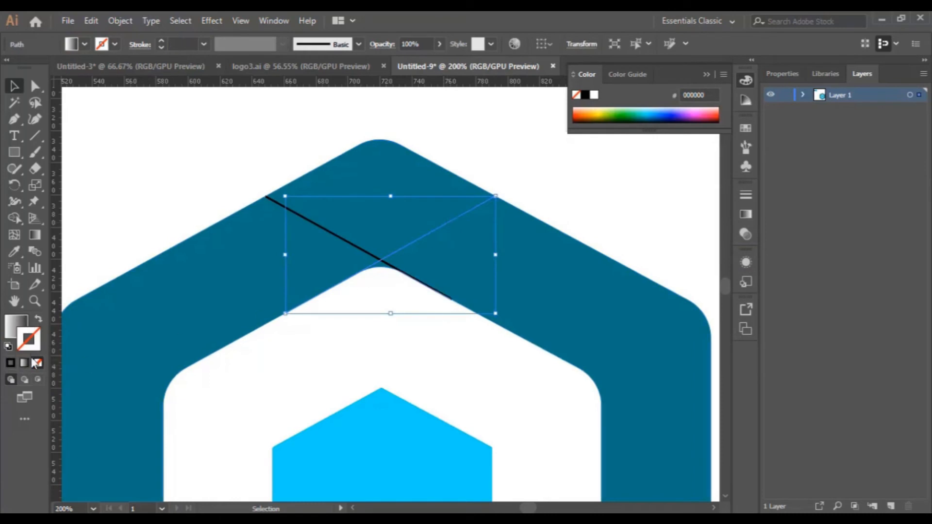
left_click(38, 320)
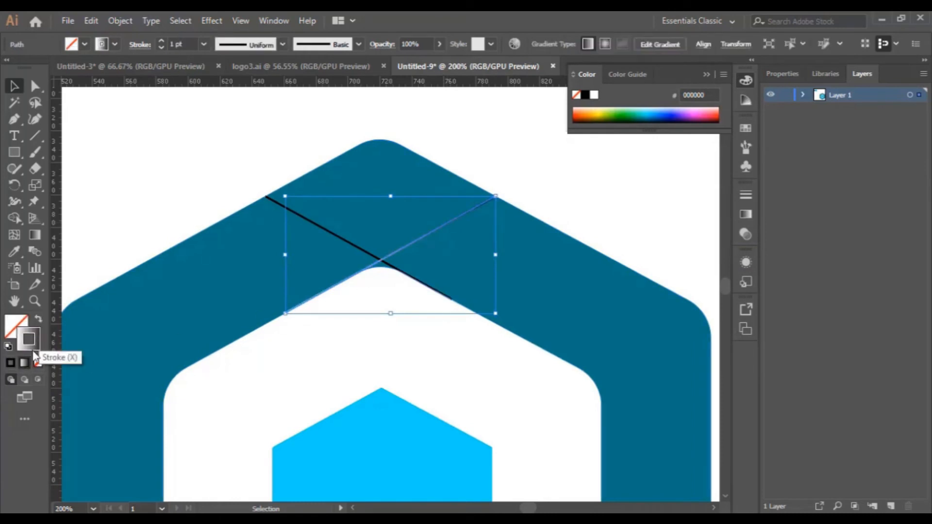
left_click(10, 362)
Apply a 1 pt black stroke to the dark teal ring and both crossing lines together, and deselect them
left_click_drag(249, 150, 503, 387)
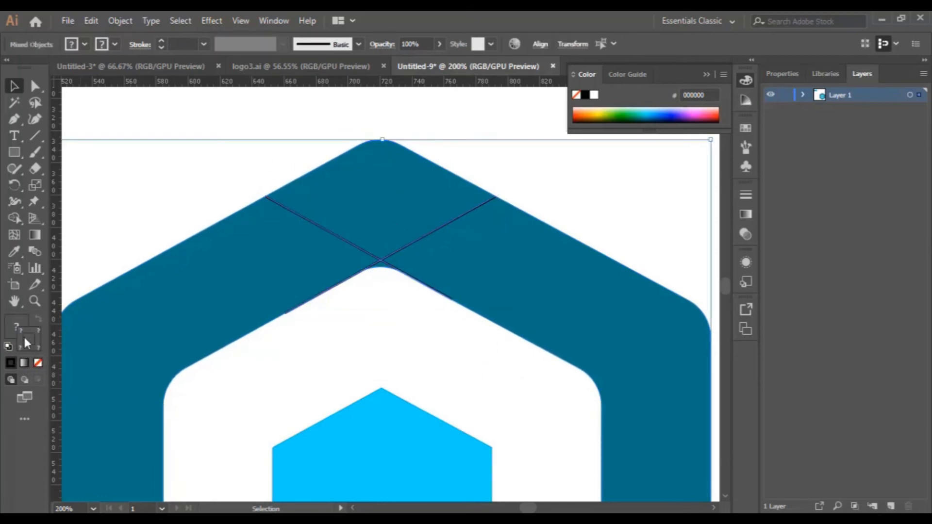
left_click(34, 362)
left_click(11, 362)
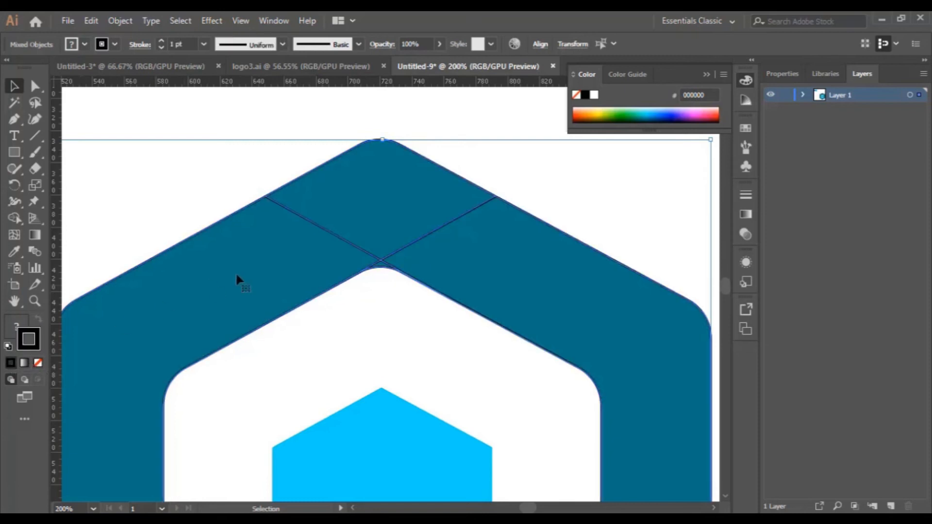
left_click(587, 191)
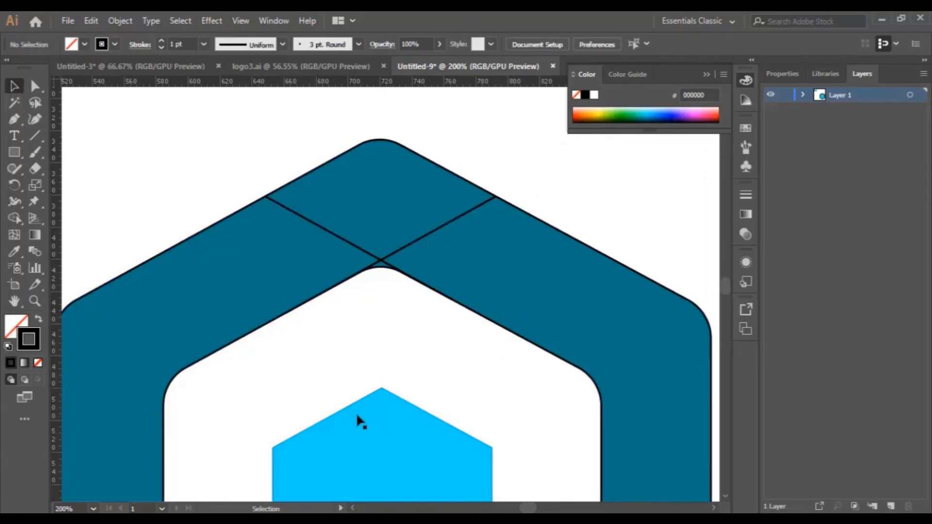
Use Shape Builder to clear the sliver between the crossing lines and the ring's rounded inner top corner, and deselect
left_click_drag(232, 134, 515, 367)
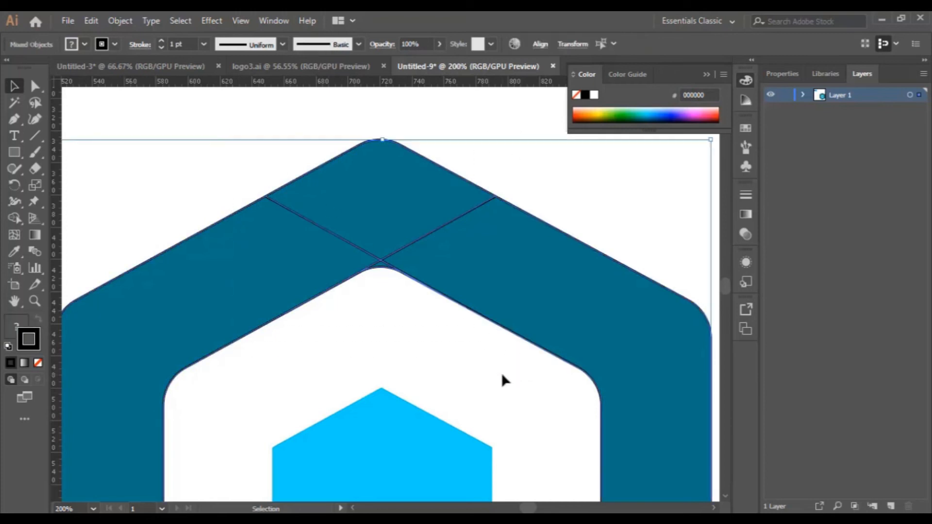
left_click(14, 218)
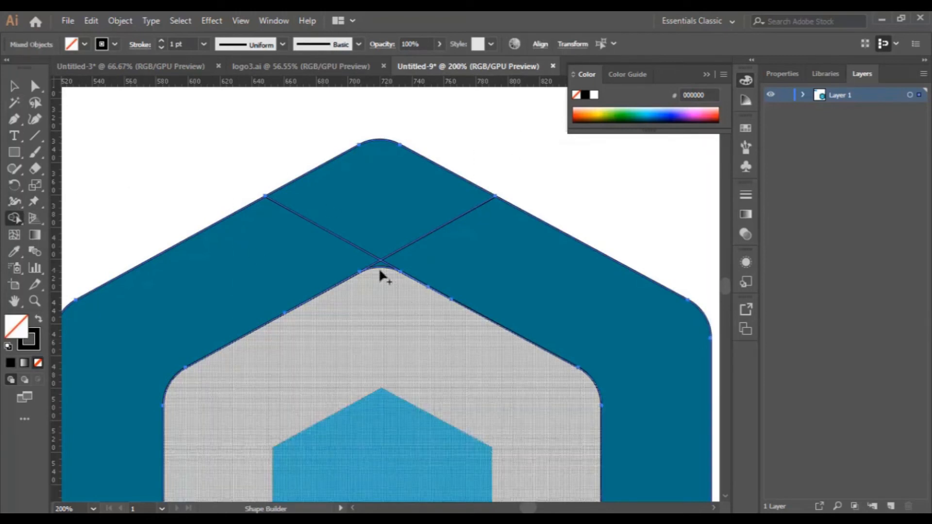
left_click_drag(381, 267, 400, 340)
key("v")
left_click(189, 201)
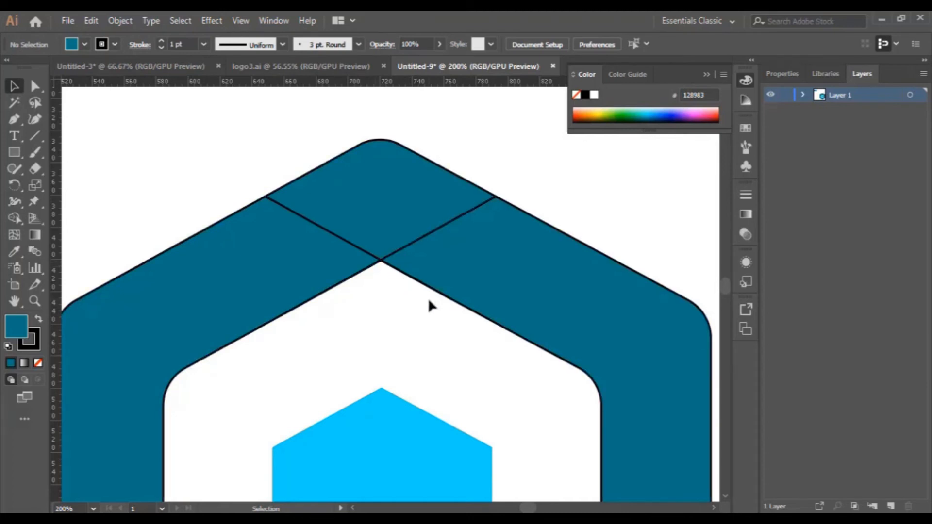
Draw two crossing straight Pen lines at the ring's bottom, extending its lower inner edges past the opposite outer edges
scroll(428, 306, "down", 5)
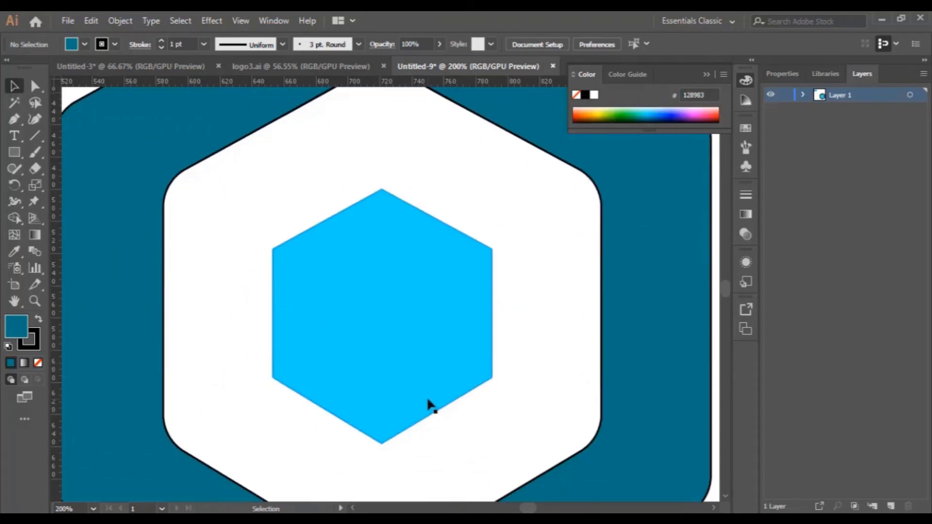
scroll(425, 402, "down", 5)
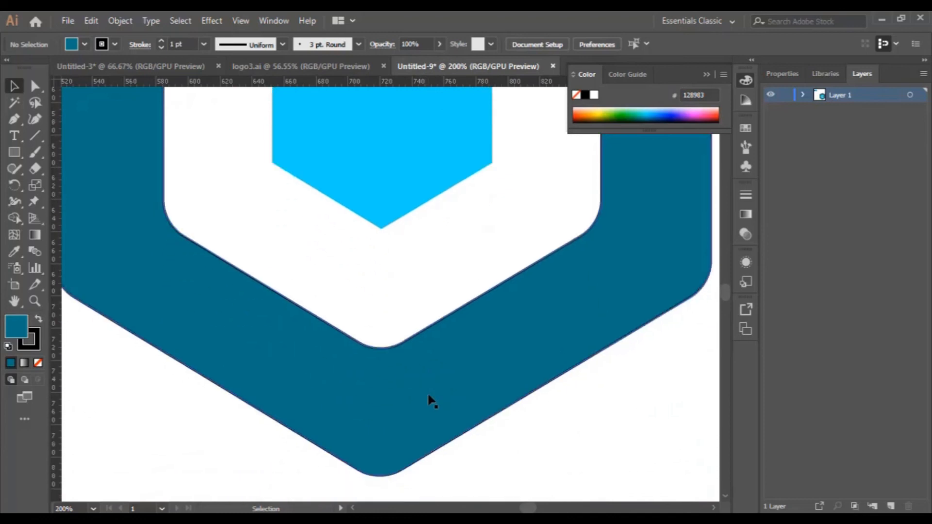
left_click(14, 120)
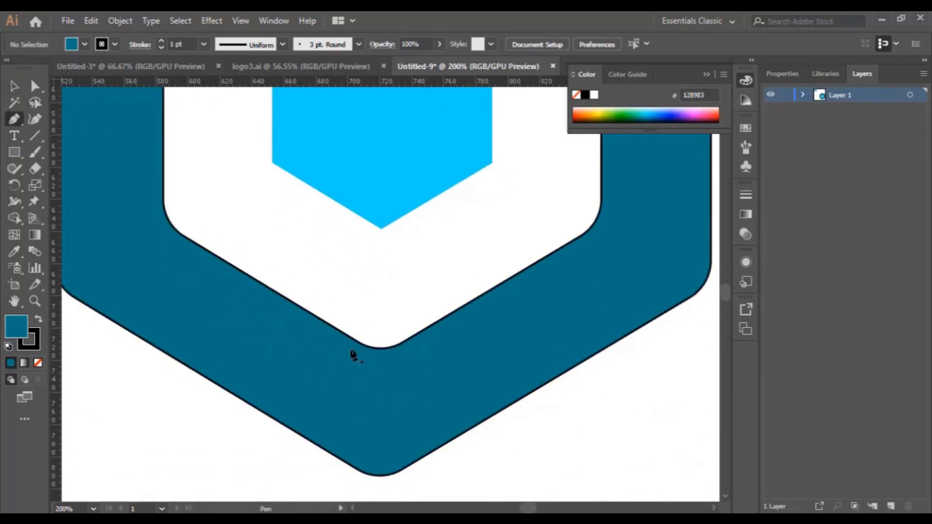
left_click(299, 306)
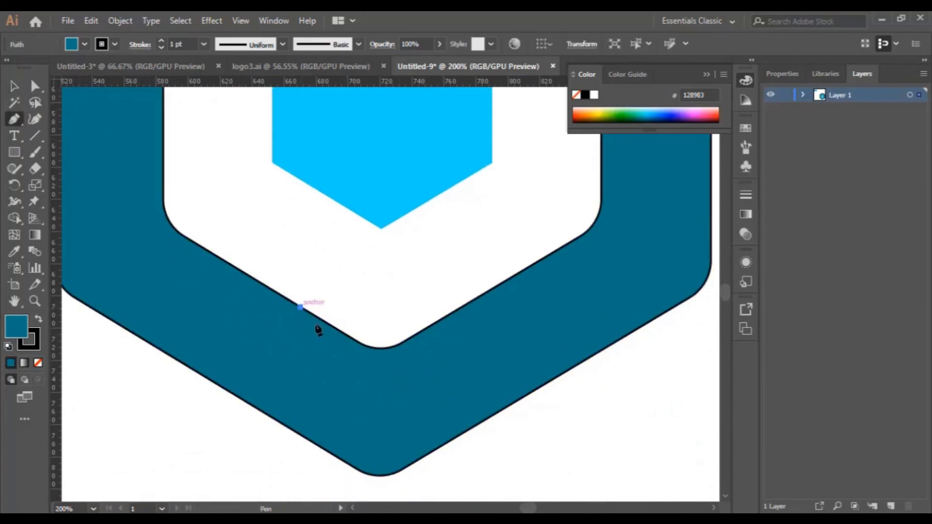
left_click(507, 432)
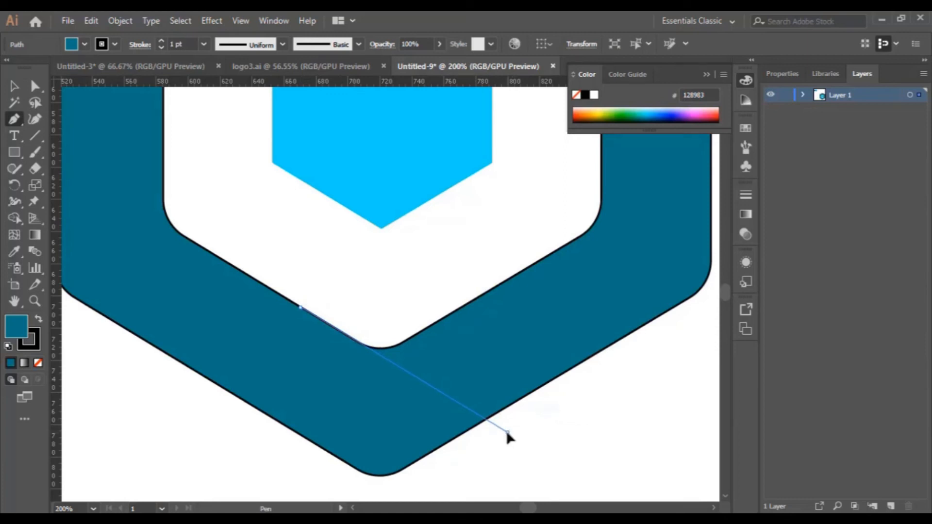
left_click(445, 317)
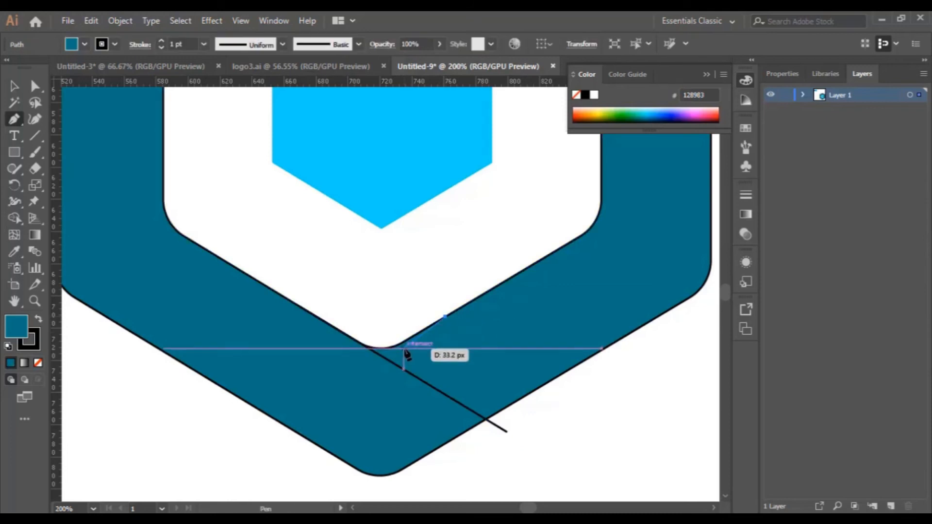
left_click(253, 432)
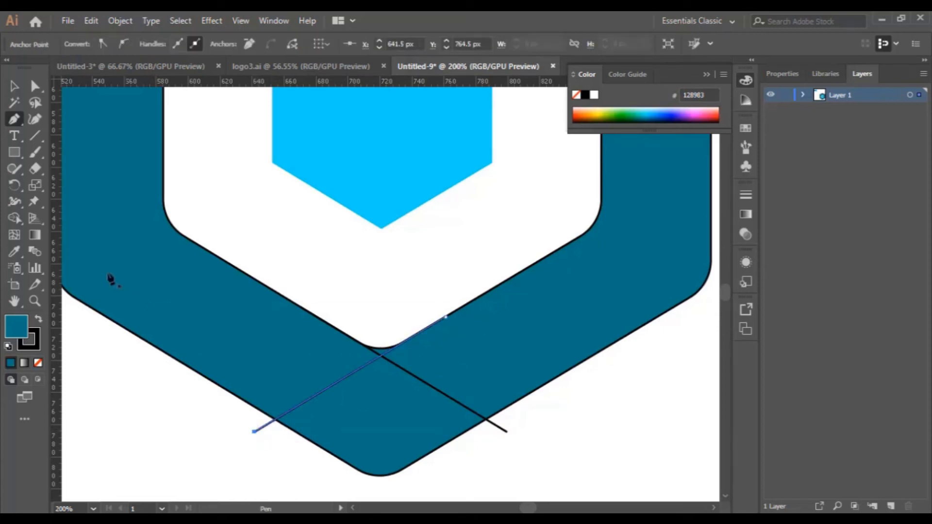
Use Shape Builder to remove both overhanging line ends and the sliver at the ring's inner bottom corner
left_click(14, 217)
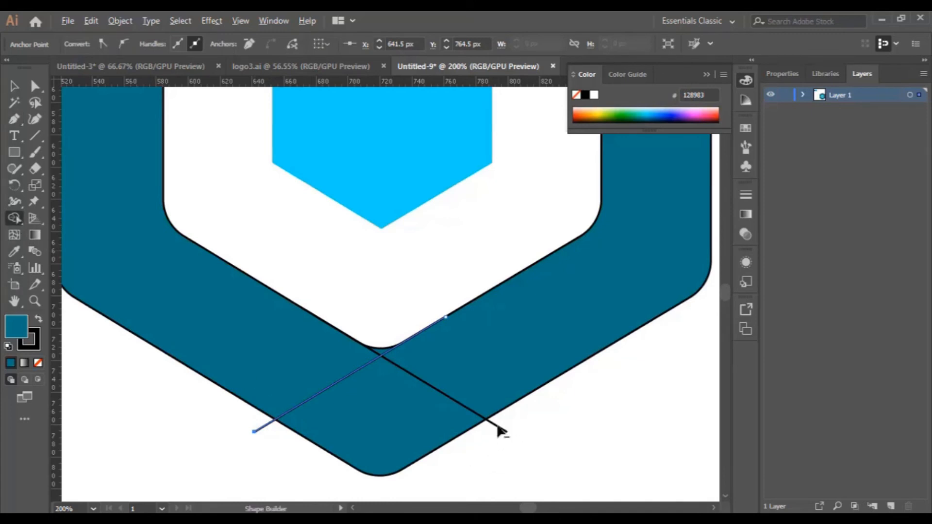
key("v")
scroll(133, 140, "down", 1)
scroll(134, 141, "down", 1)
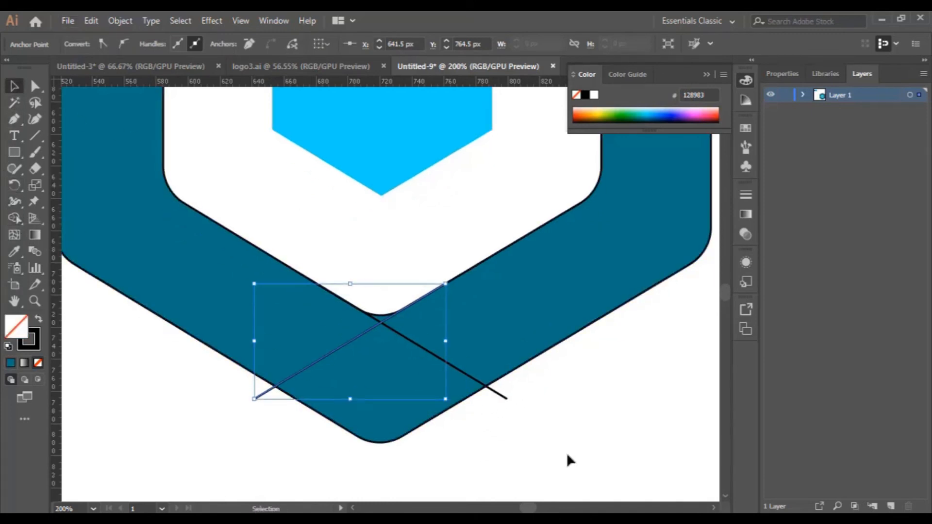
left_click_drag(566, 459, 225, 285)
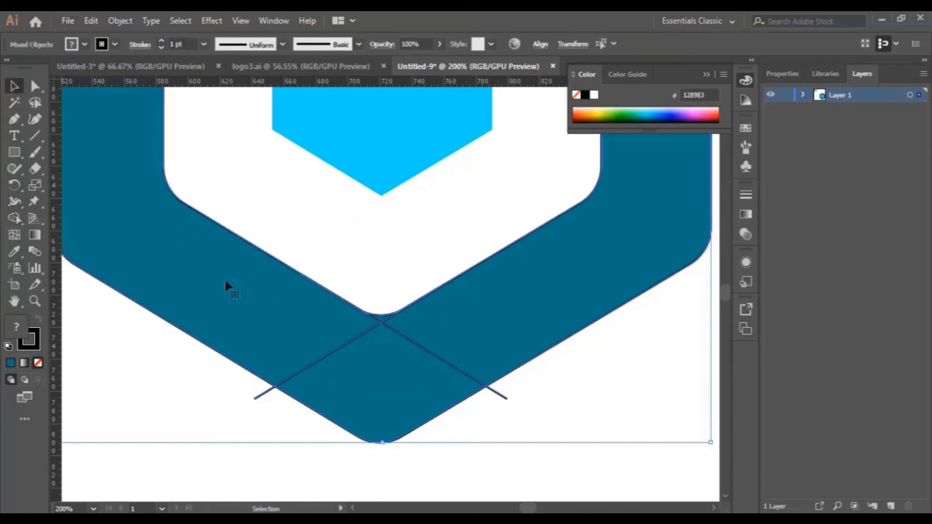
left_click(14, 218)
left_click(501, 394, "alt")
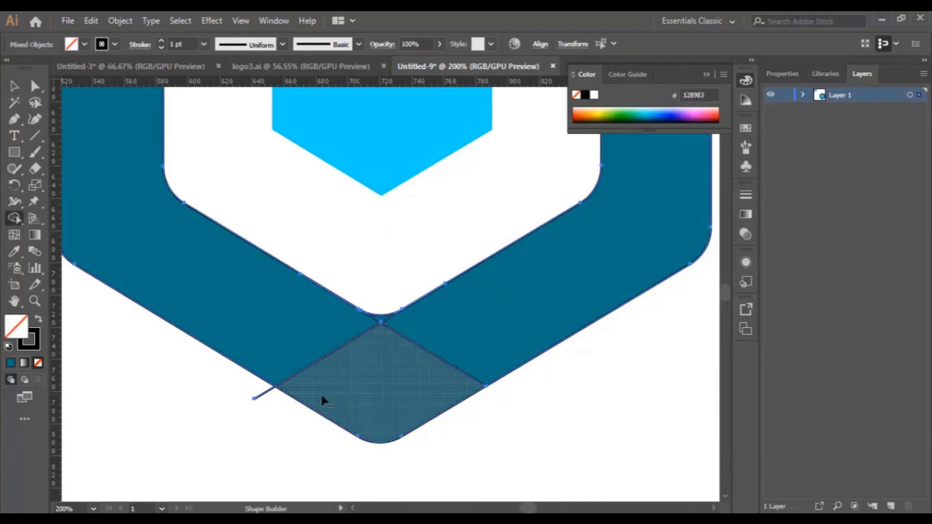
left_click(257, 395, "alt")
left_click(381, 319, "alt")
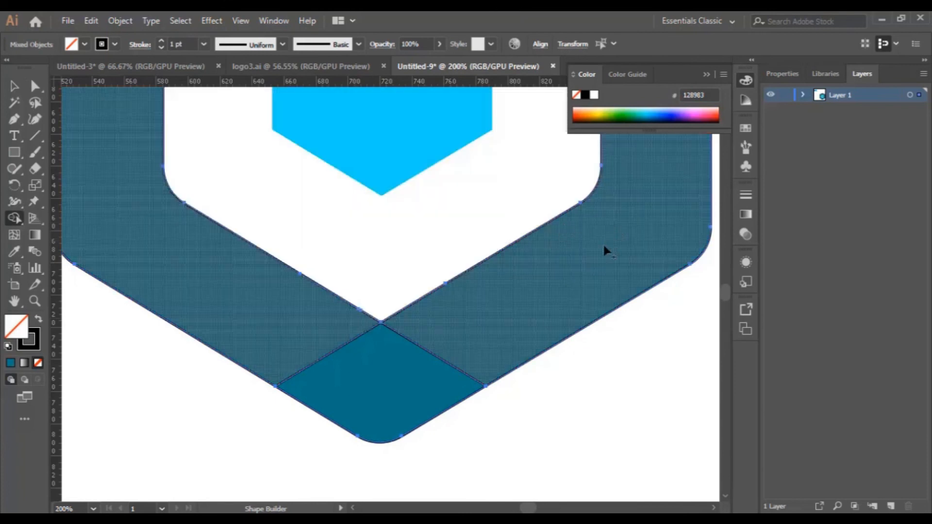
Use Shape Builder to merge the ring's bottom corner piece into its left arm and the top corner piece into its right arm, and deselect
left_click(324, 357)
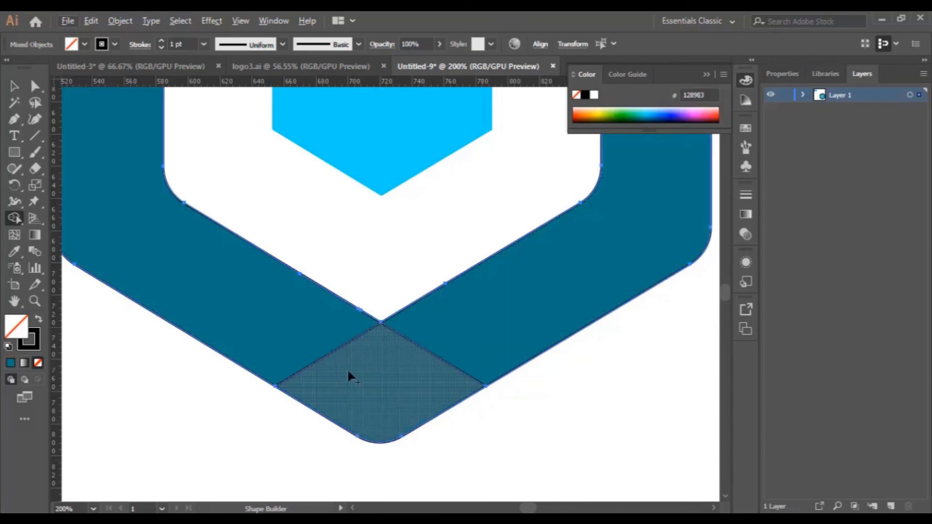
left_click(328, 351, "alt")
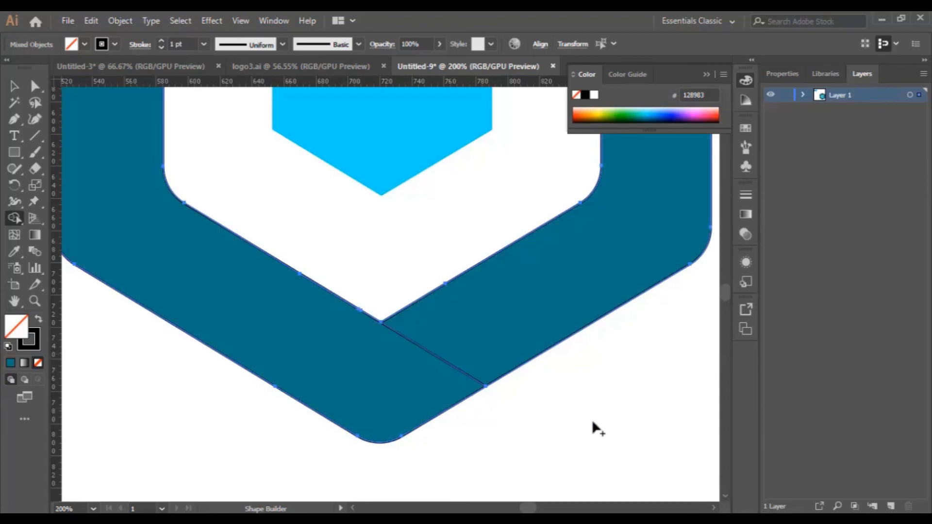
scroll(604, 417, "up", 10)
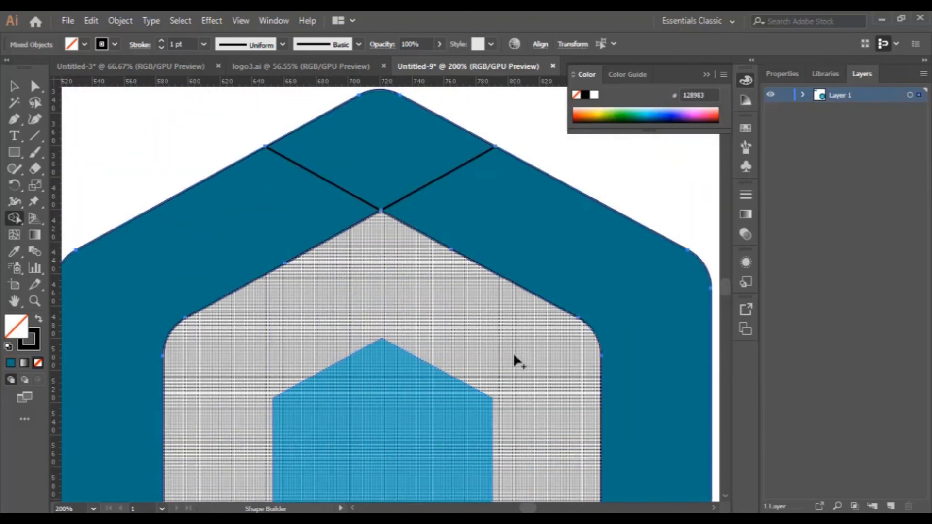
scroll(514, 354, "up", 2)
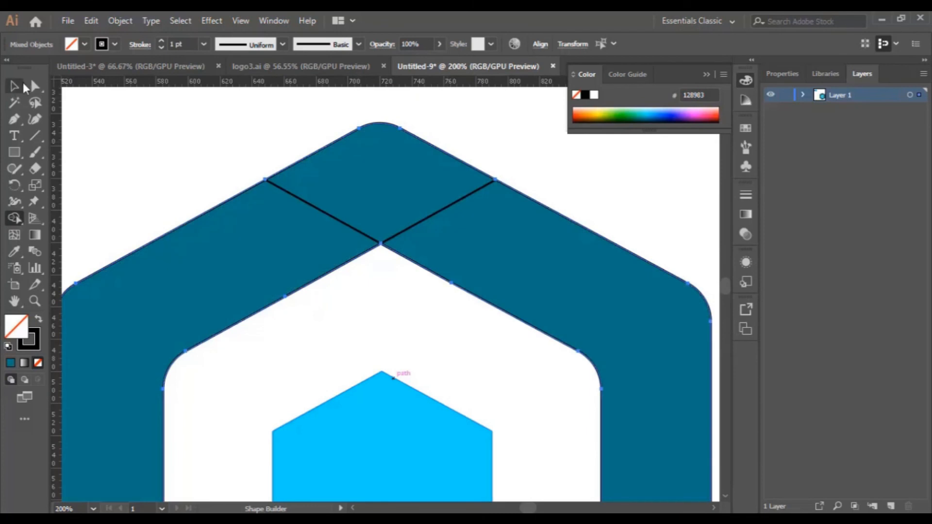
left_click(23, 86)
left_click(228, 151)
left_click_drag(246, 127, 466, 298)
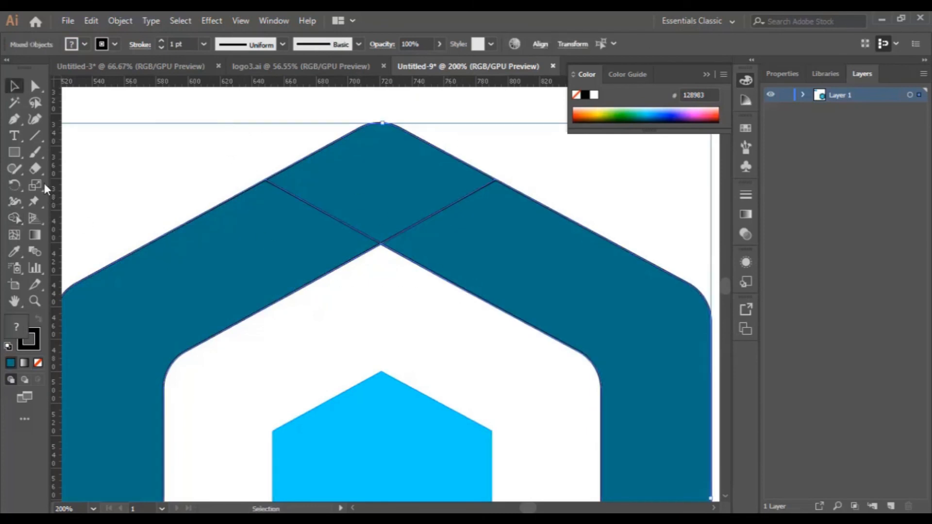
left_click(14, 218)
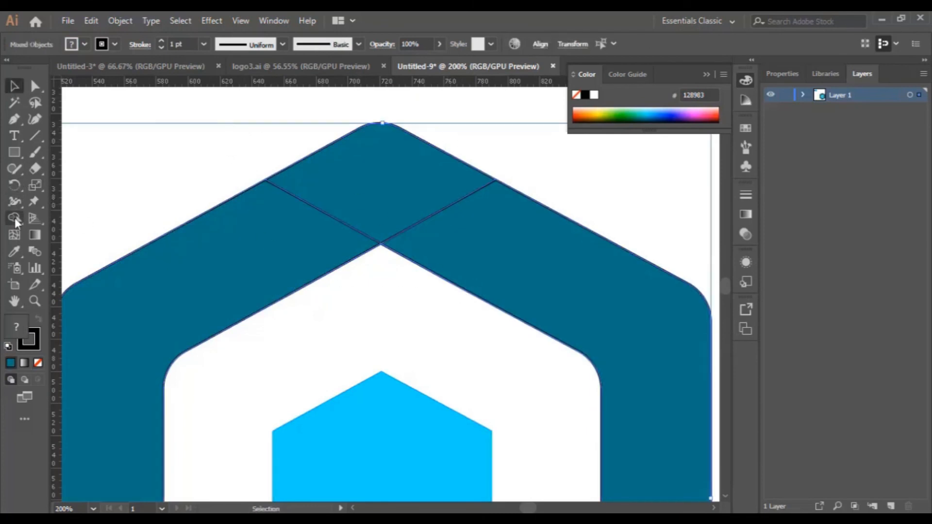
left_click(447, 204)
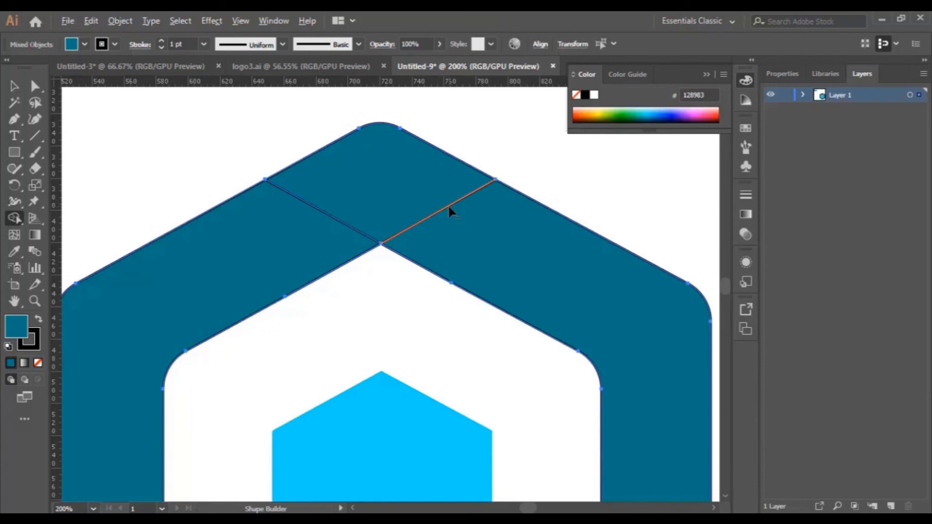
key("ctrl+space")
scroll(380, 253, "down", 5)
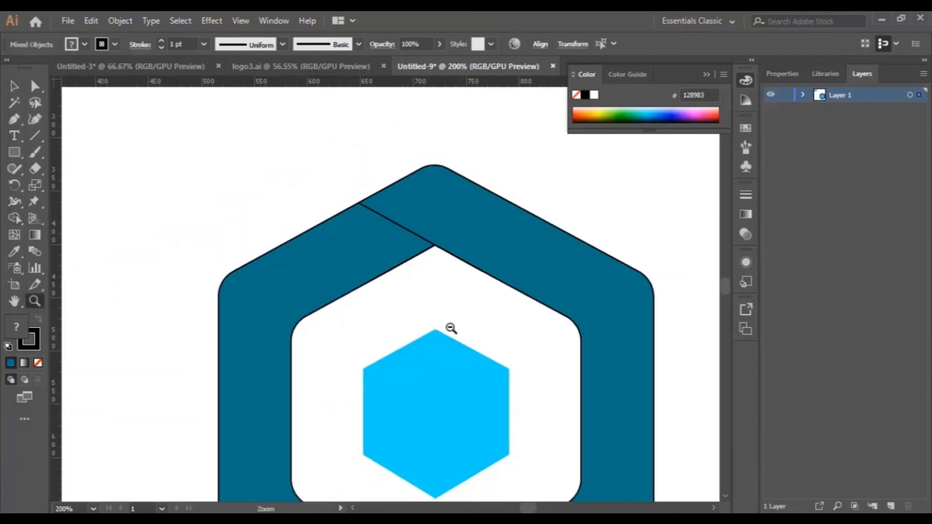
scroll(509, 340, "down", 2)
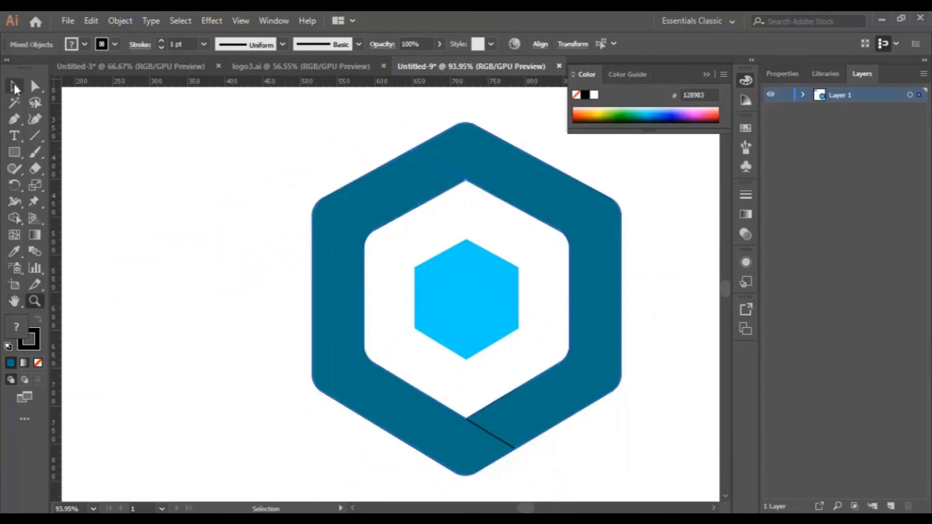
left_click(240, 179)
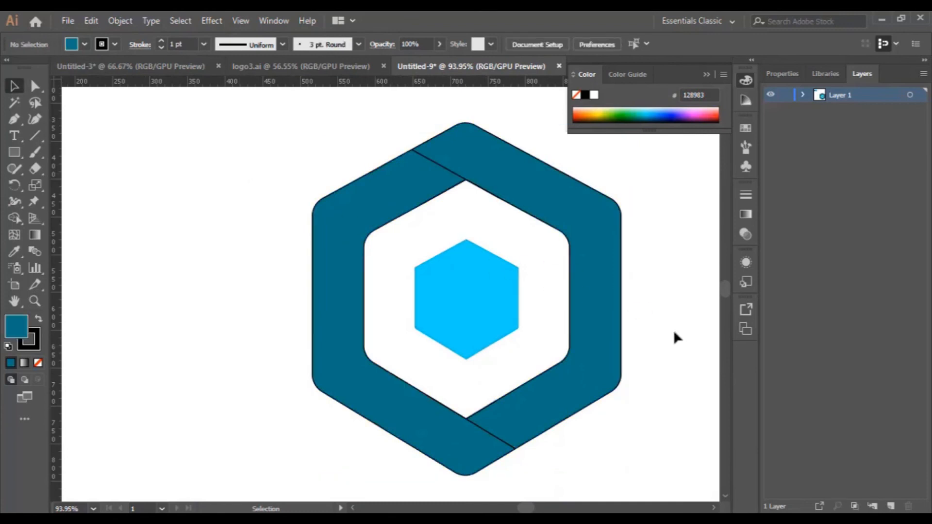
Move the whole hexagon logo up and left on the artboard, and place the two blue swatches closer above it
key("ctrl+1")
scroll(274, 206, "up", 2)
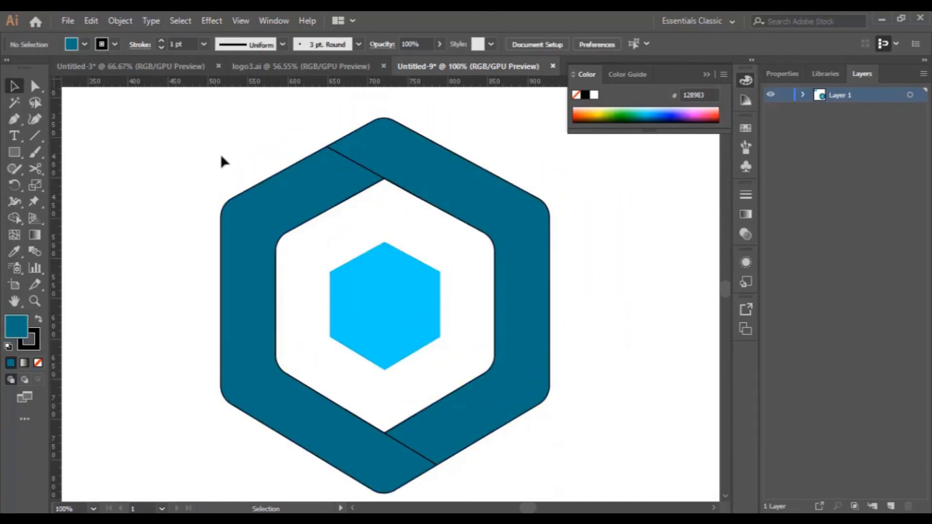
left_click_drag(203, 139, 672, 478)
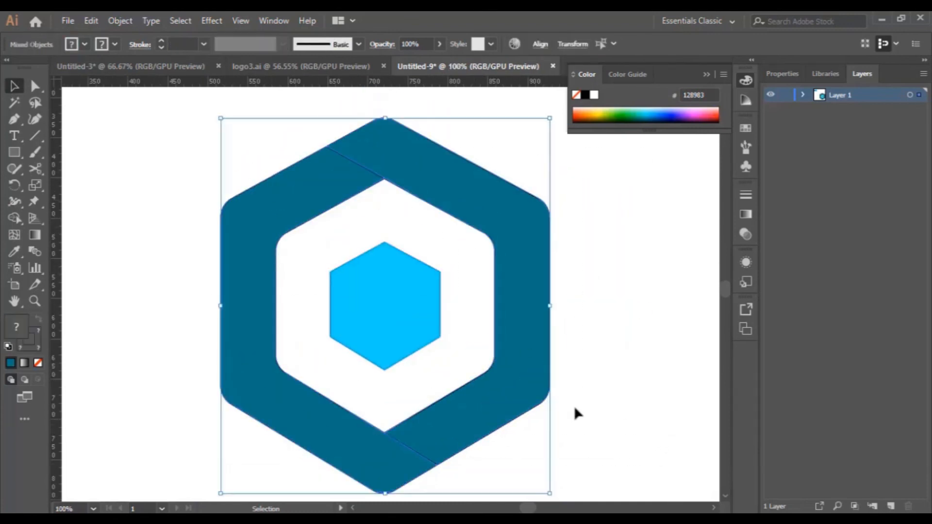
left_click(14, 218)
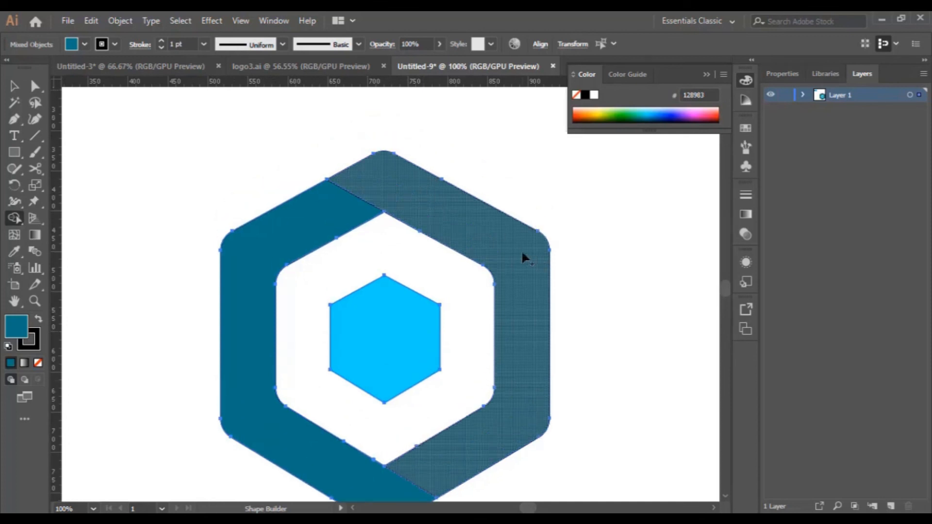
key("v")
key("ctrl+minus")
left_click(584, 296)
left_click(349, 238)
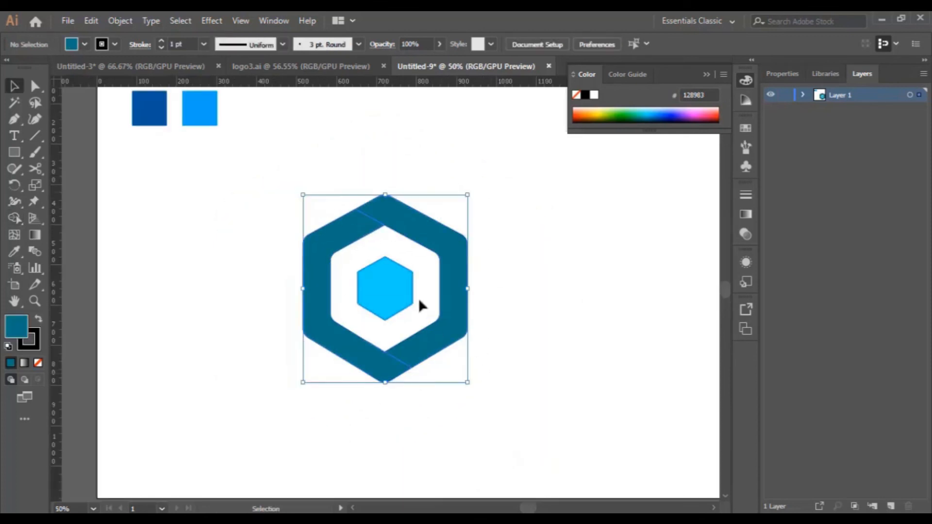
left_click_drag(418, 298, 401, 240)
scroll(358, 312, "up", 3)
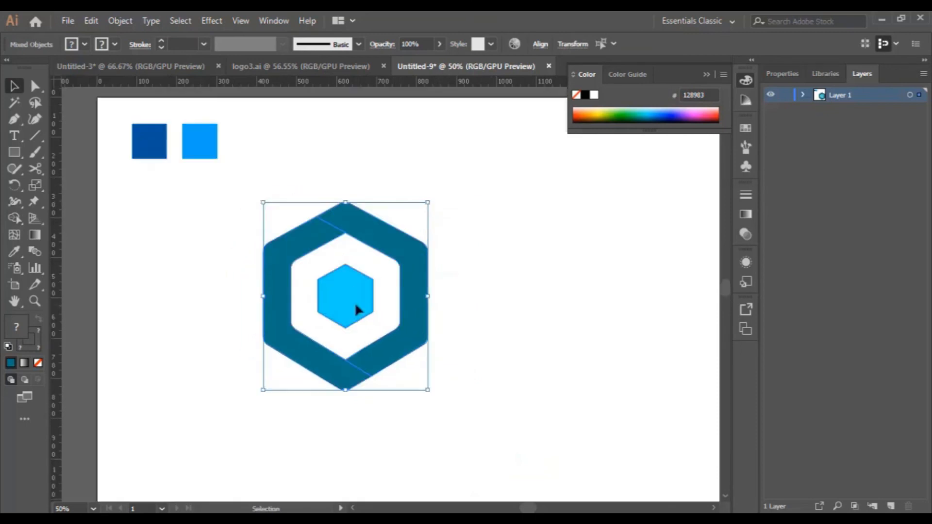
left_click_drag(127, 118, 265, 159)
left_click(531, 235)
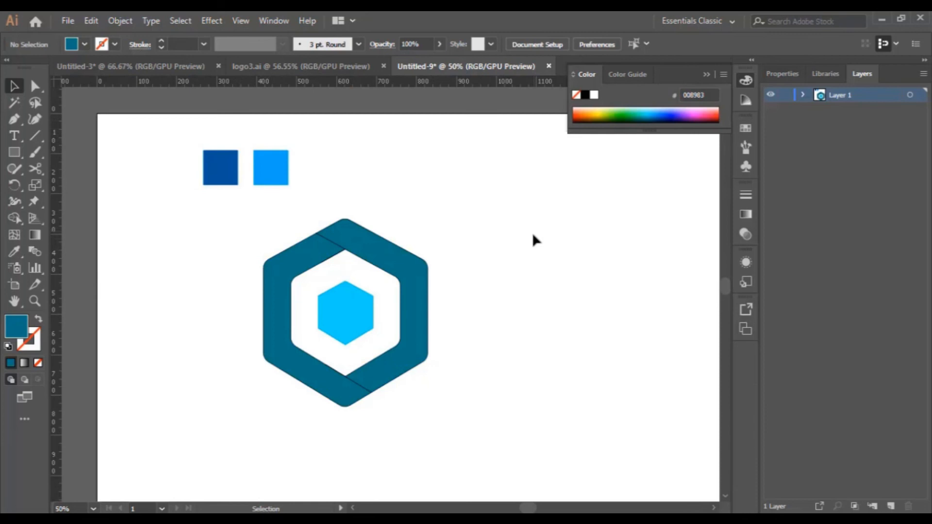
Apply a linear gradient fill to the ring's right segment and sample the dark blue swatch for its end color stop
left_click(407, 275)
left_click(489, 295)
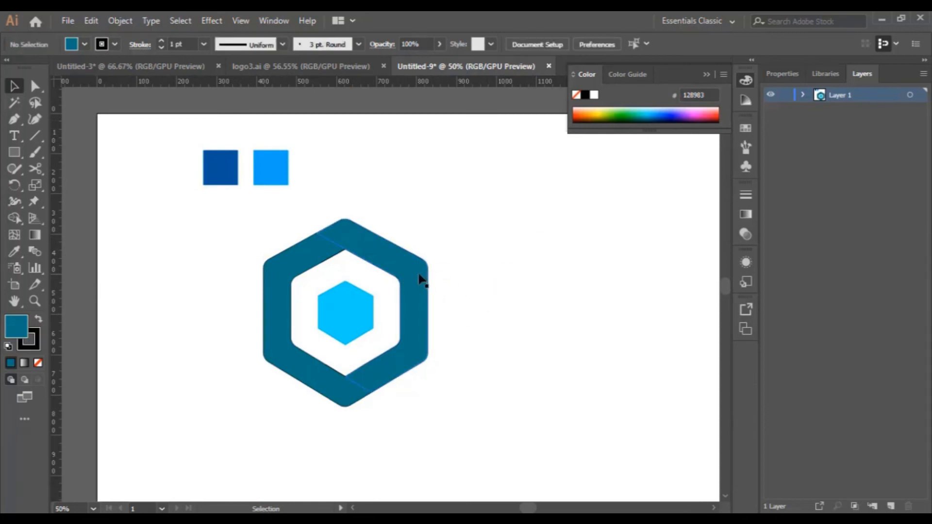
left_click(419, 277)
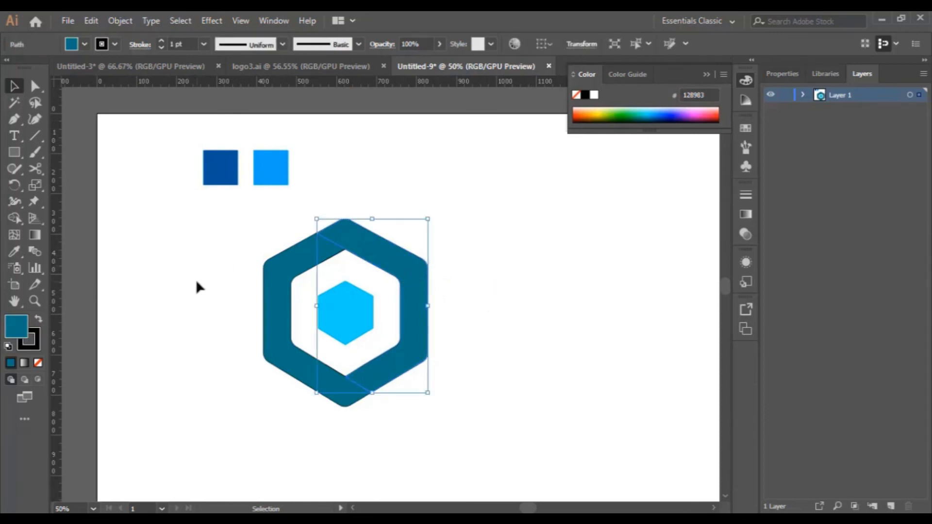
left_click(25, 362)
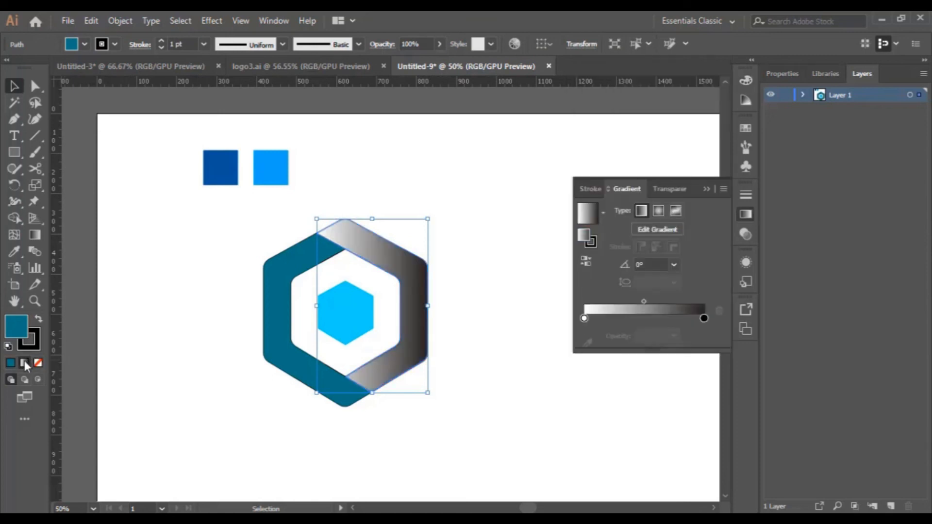
left_click(704, 318)
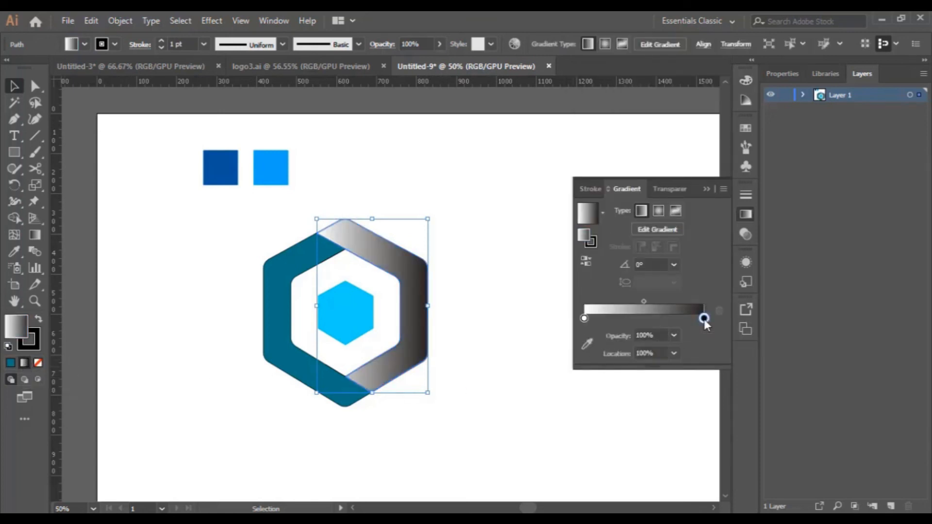
left_click(588, 343)
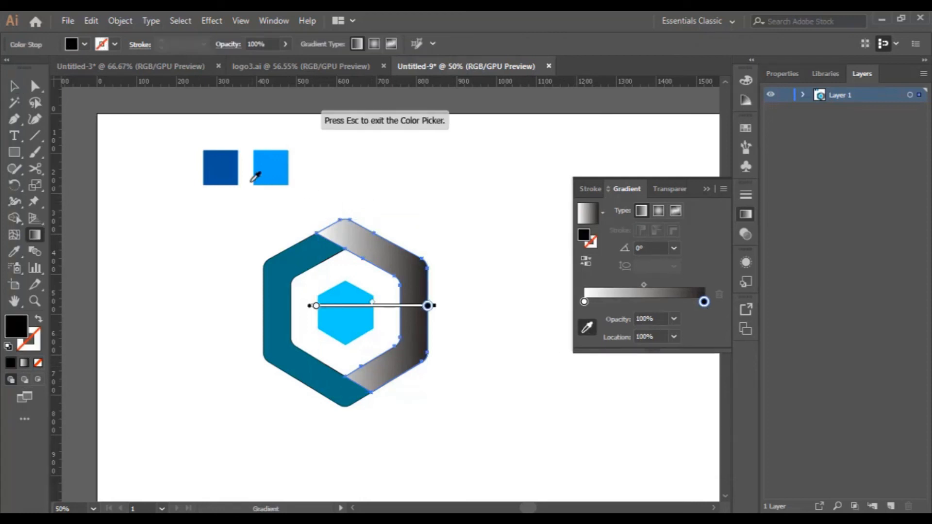
left_click(220, 166)
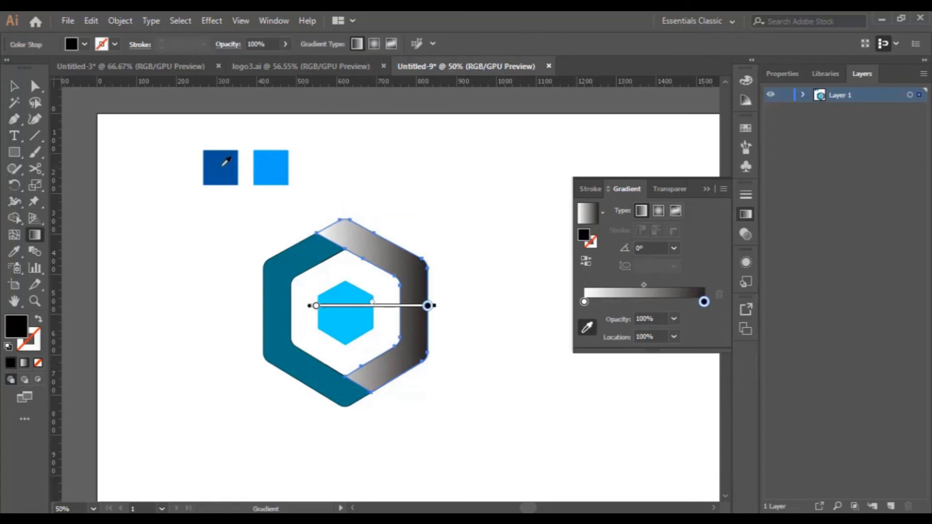
Sample the light blue swatch for the gradient's starting color stop, and move that stop to about 20% along the gradient
double_click(583, 302)
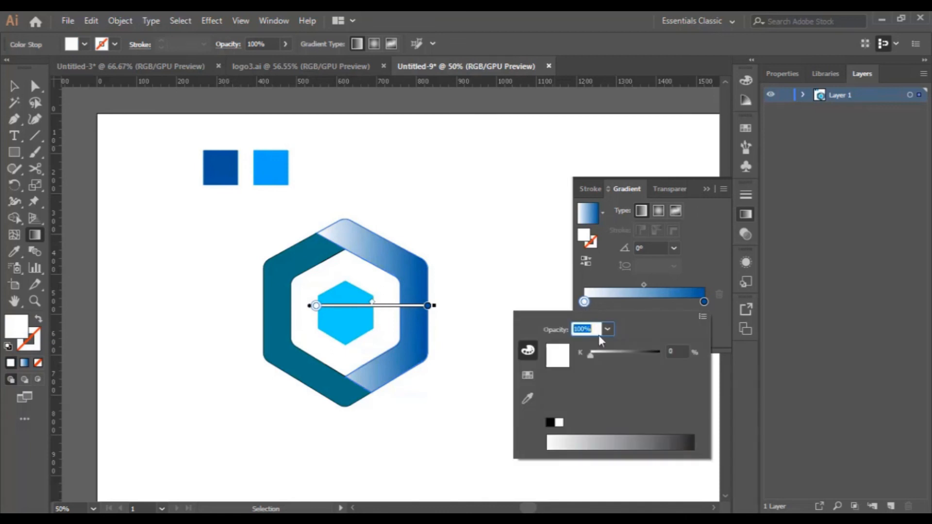
left_click(526, 398)
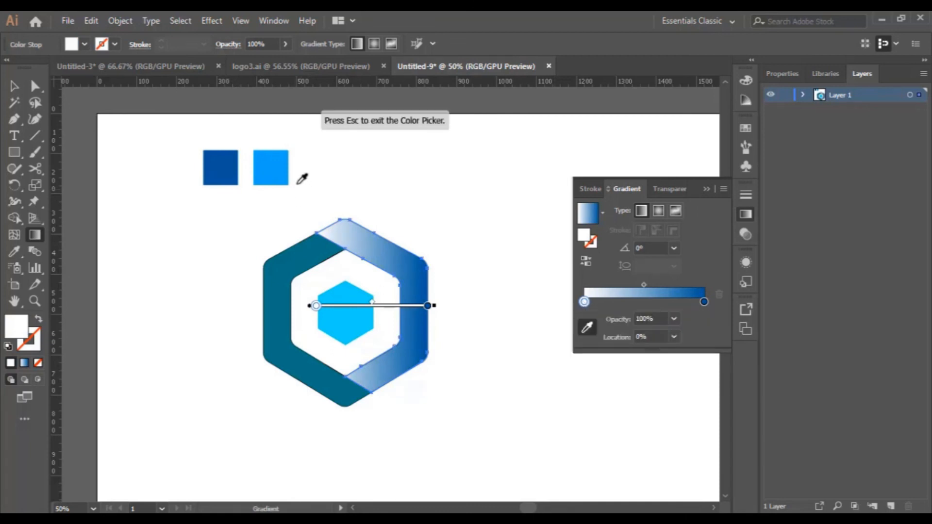
left_click(277, 167)
key("Escape")
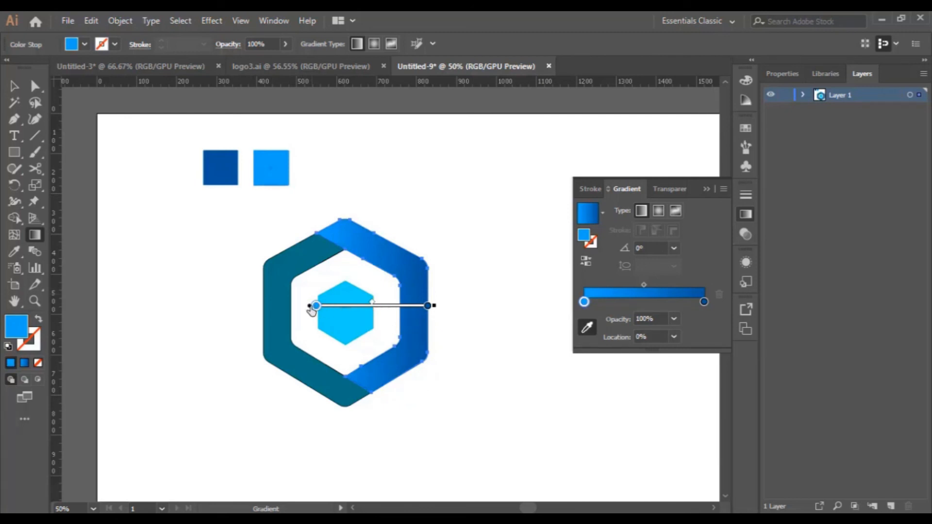
mouse_move(316, 305)
left_mouse_down()
mouse_move(342, 310)
mouse_move(340, 318)
left_mouse_up()
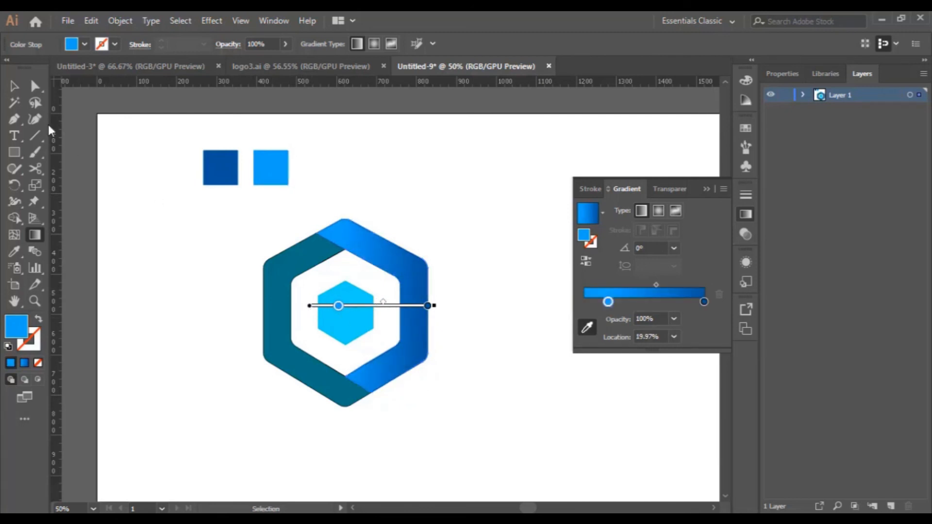
Fill the ring's left segment with the same light-to-dark blue gradient, and deselect it
left_click(13, 85)
left_click(261, 369)
left_click(284, 352)
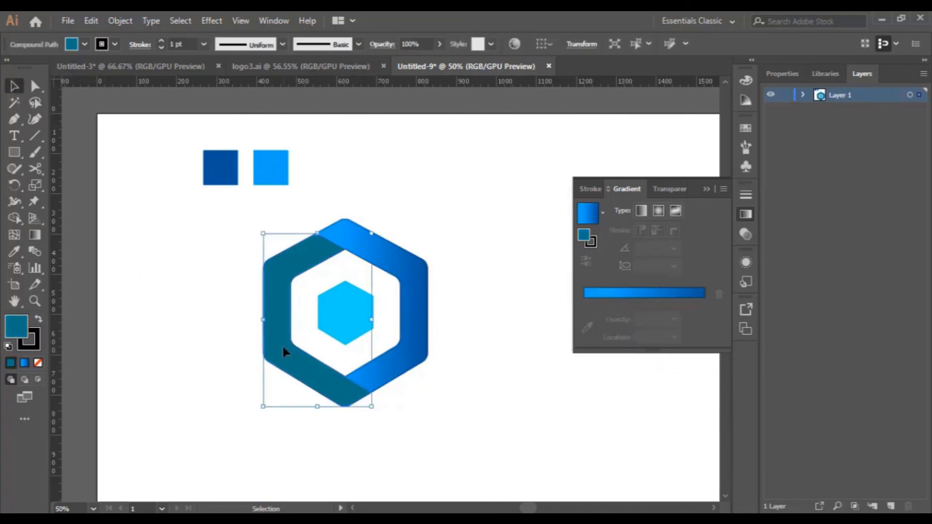
left_click(25, 363)
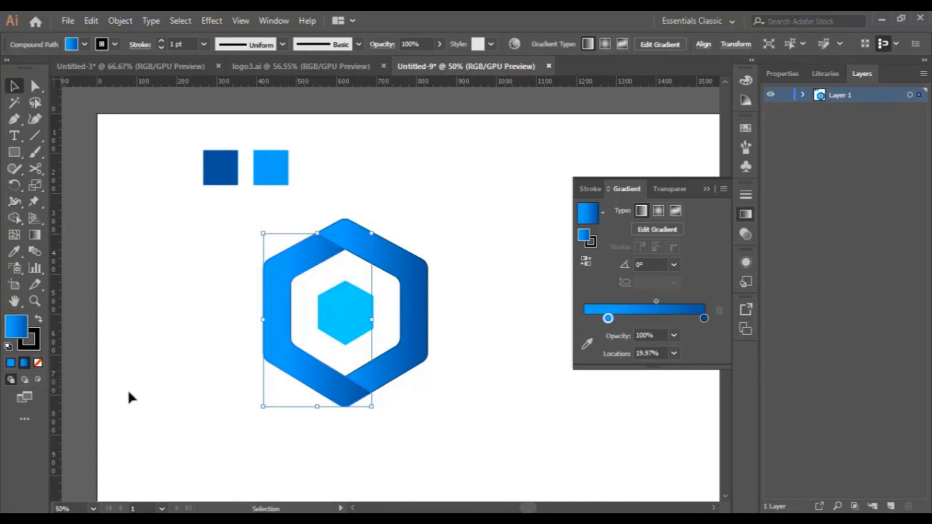
left_click(440, 362)
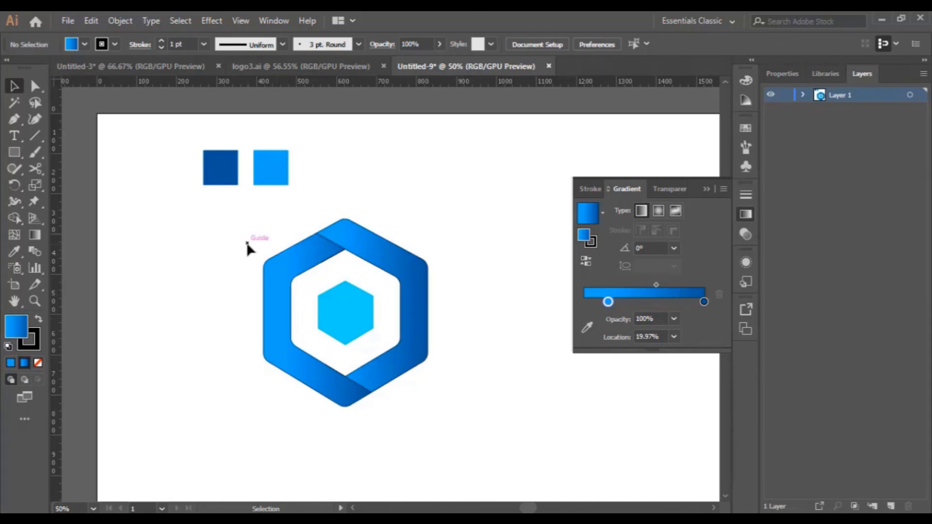
Recolor the small center hexagon with the light blue sampled from the swatch square, and deselect it
left_click_drag(253, 229, 470, 417)
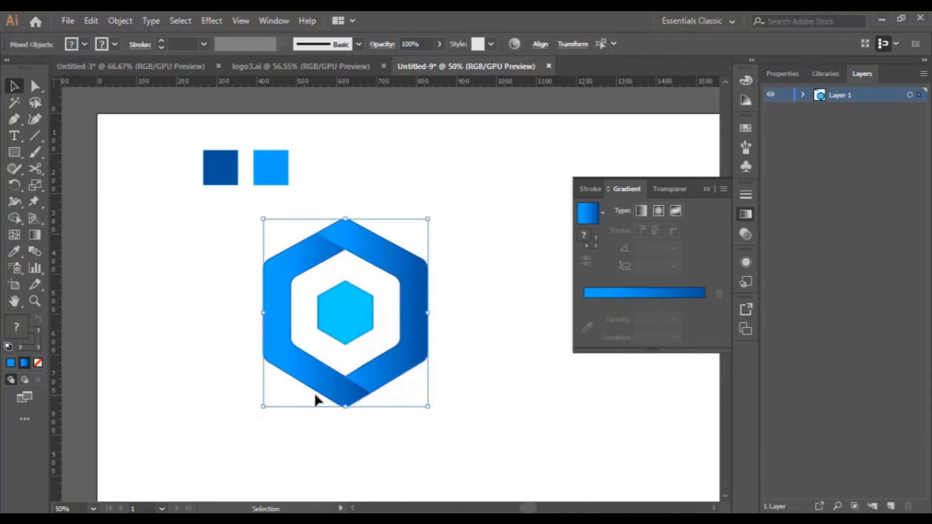
left_click(349, 311)
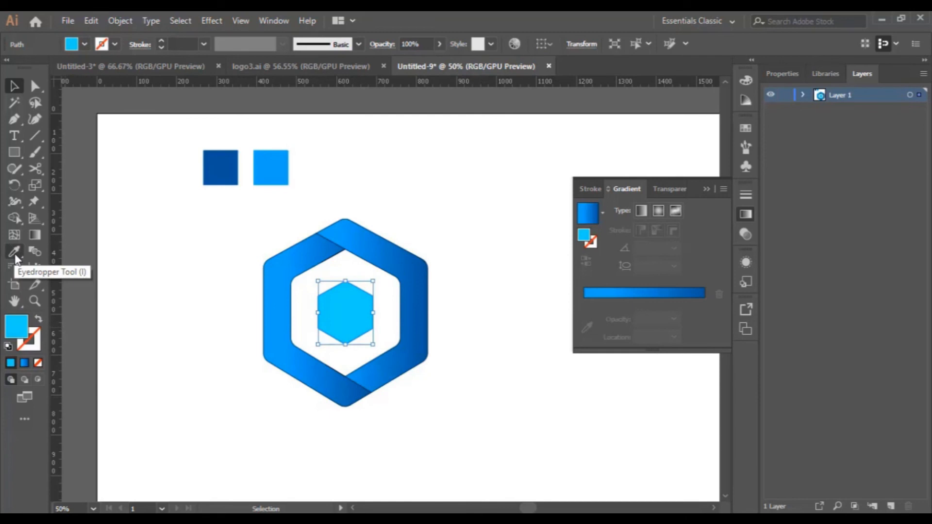
left_click(14, 252)
left_click(262, 169)
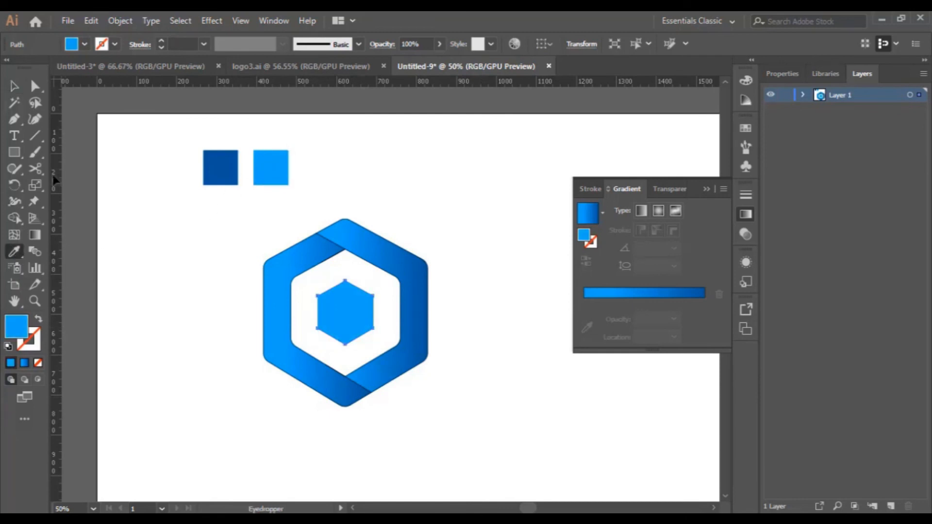
left_click(14, 86)
left_click(453, 389)
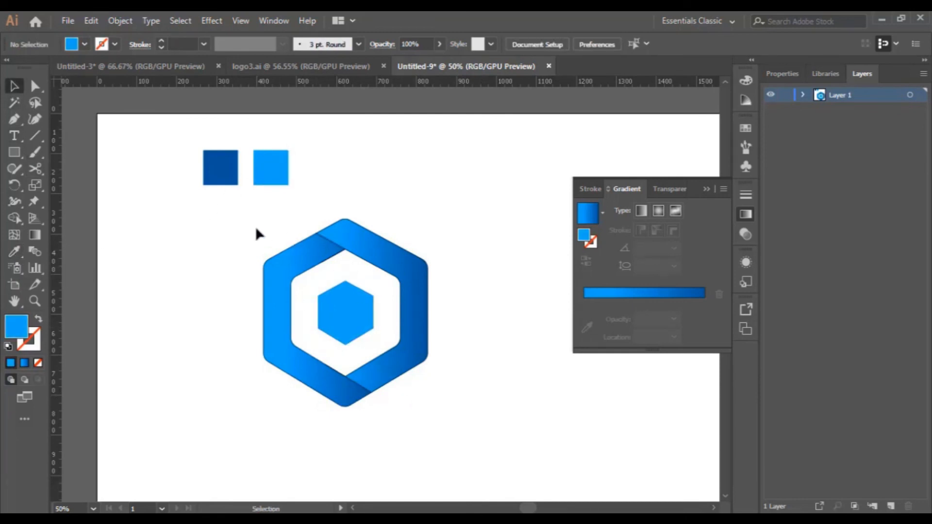
Remove the stroke from all parts of the hexagon logo
left_click_drag(255, 226, 464, 433)
left_click(39, 347)
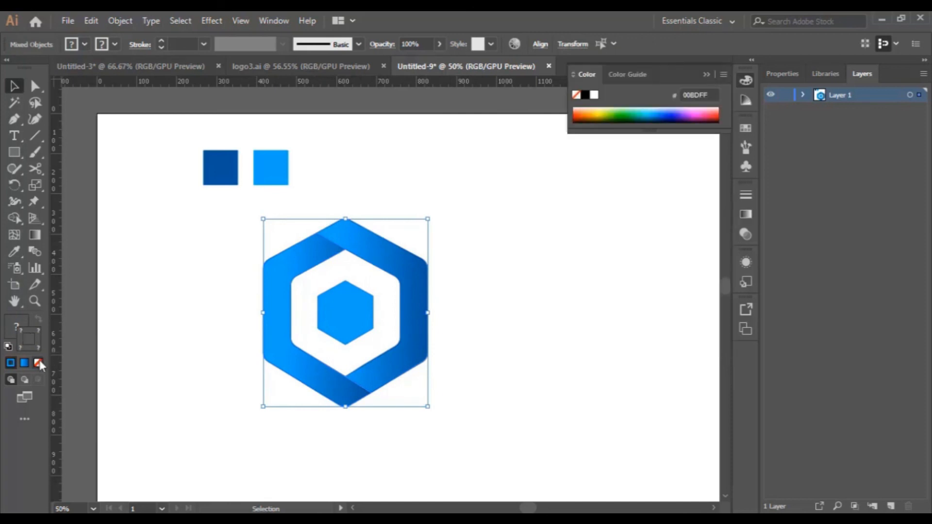
left_click(38, 363)
left_click(490, 316)
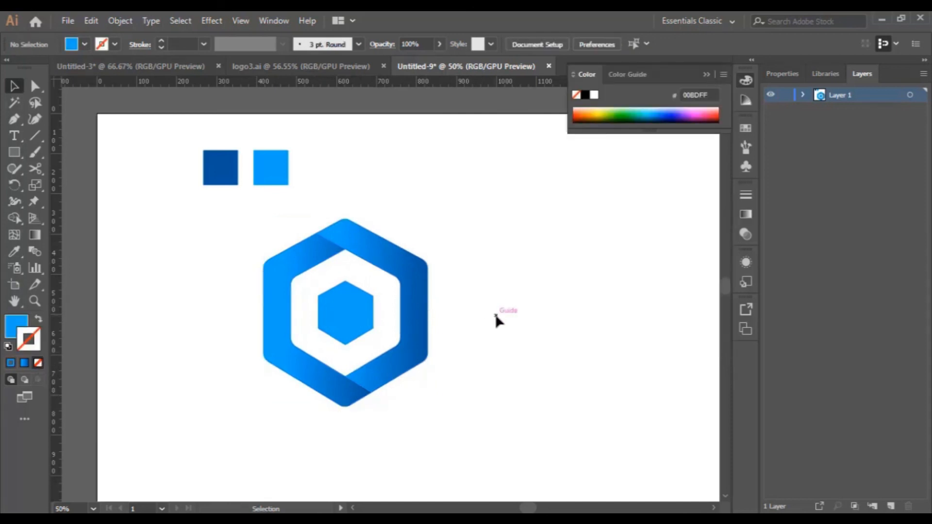
Move the whole hexagon logo right and slightly up, toward the middle of the artboard
scroll(505, 340, "down", 2)
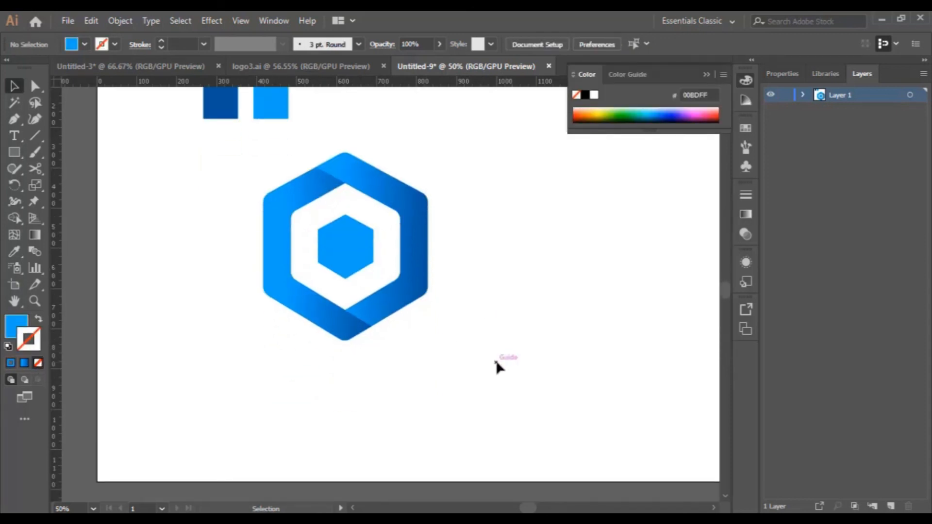
left_click_drag(249, 181, 426, 345)
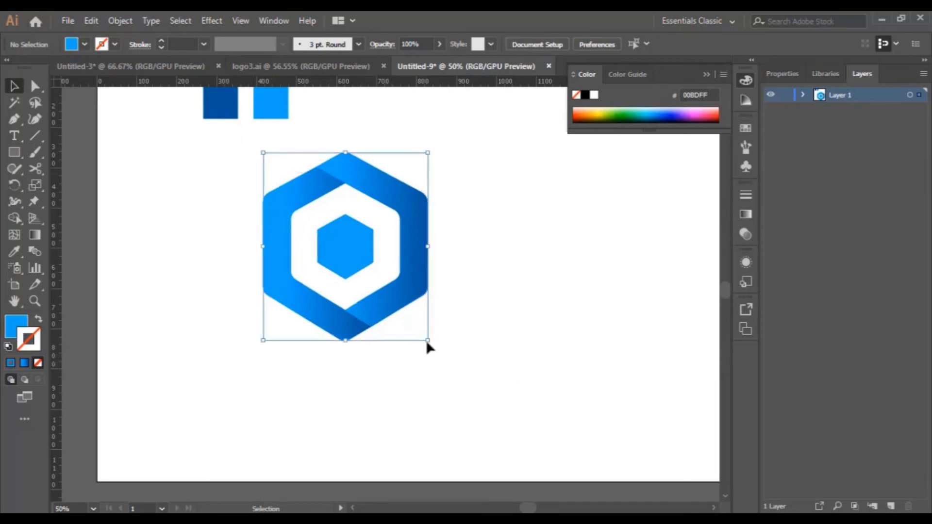
left_click_drag(420, 271, 543, 250)
left_click(533, 388)
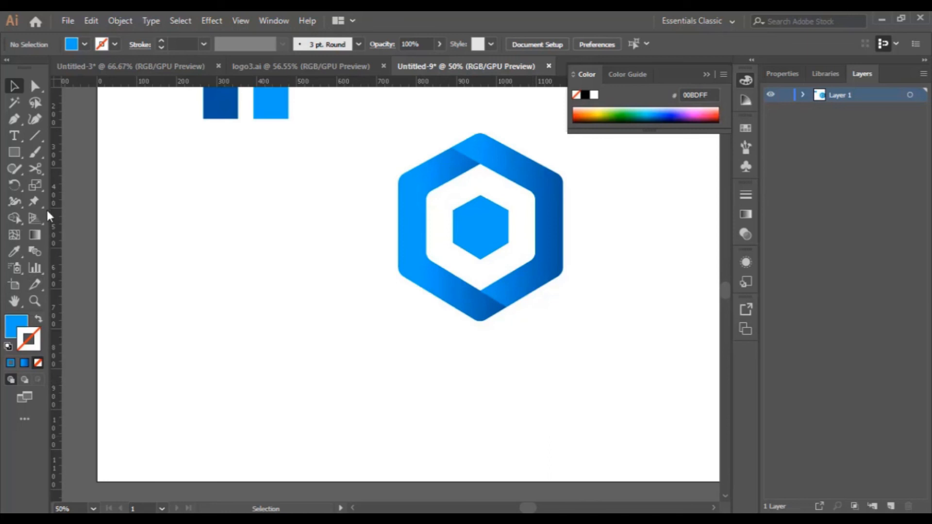
Add the point text "Business" below the hexagon logo
left_click(19, 138)
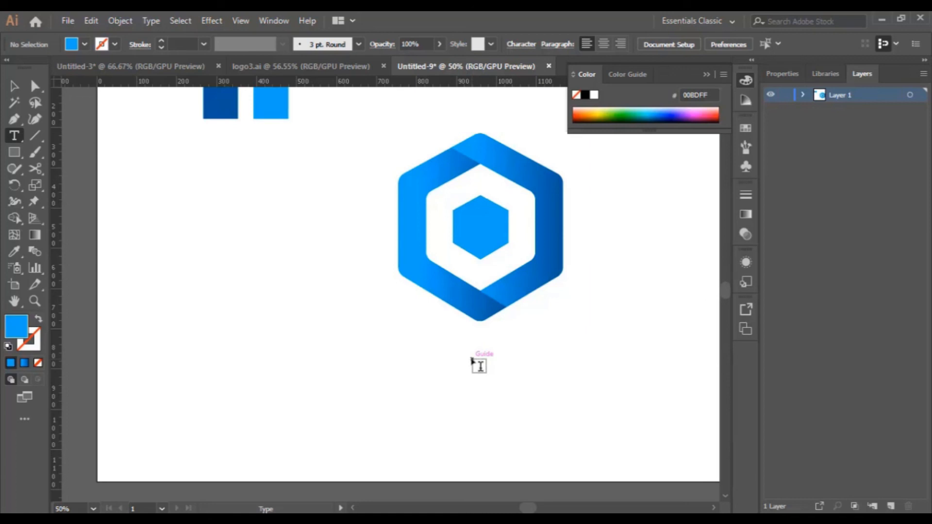
left_click(473, 361)
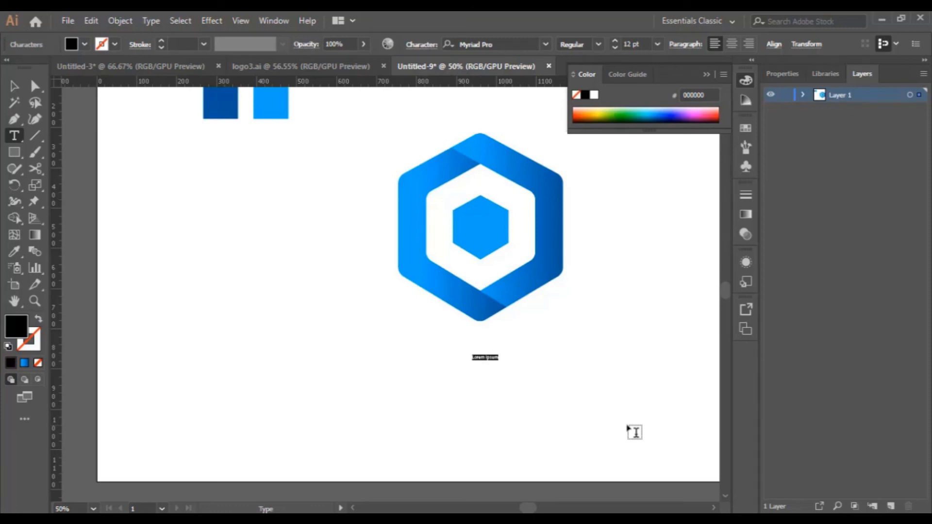
key("BackSpace")
type("Business")
Set the "Business" text to 72 pt in the Niagara Solid font
key("ctrl+a")
left_click(656, 44)
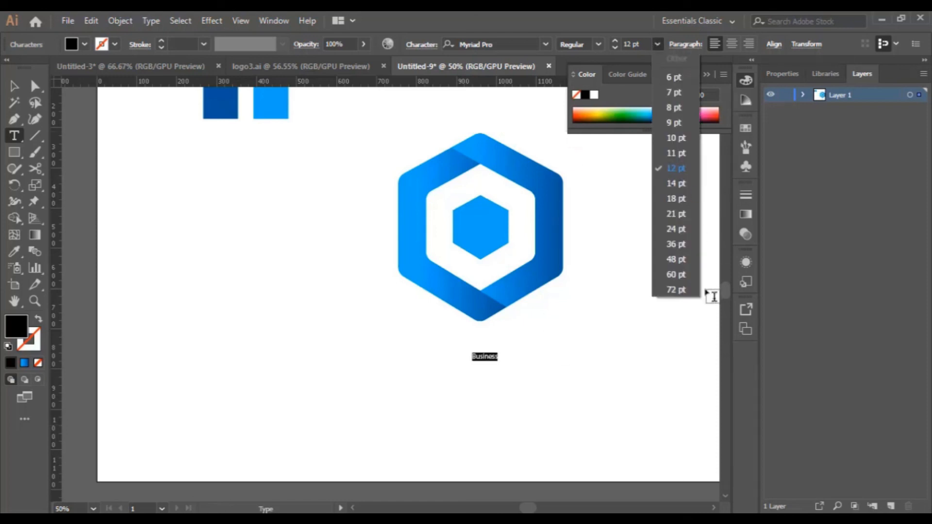
left_click(677, 292)
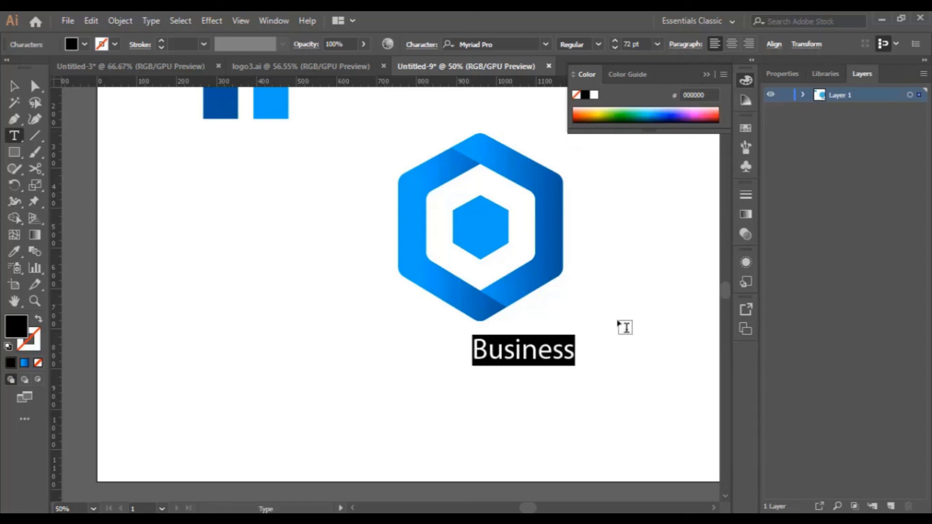
left_click(518, 44)
type("Niagara Solid")
key("Return")
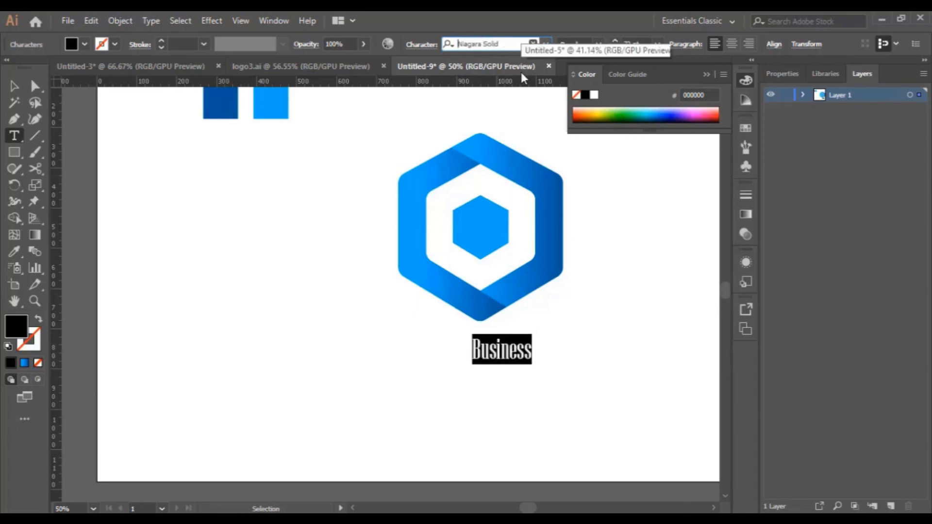
Scale the "Business" text up to about 120 pt and place it beneath the hexagon logo
left_click(14, 86)
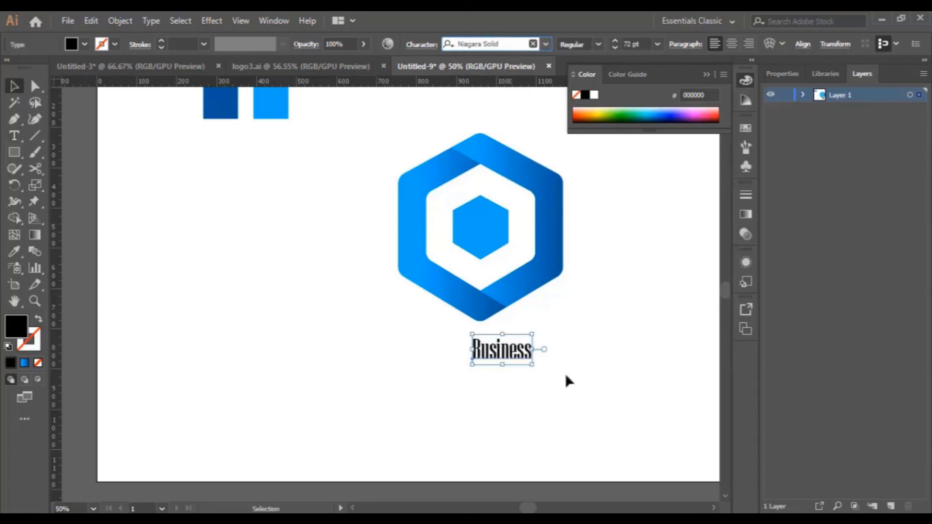
left_click_drag(533, 335, 507, 362)
left_click(593, 334)
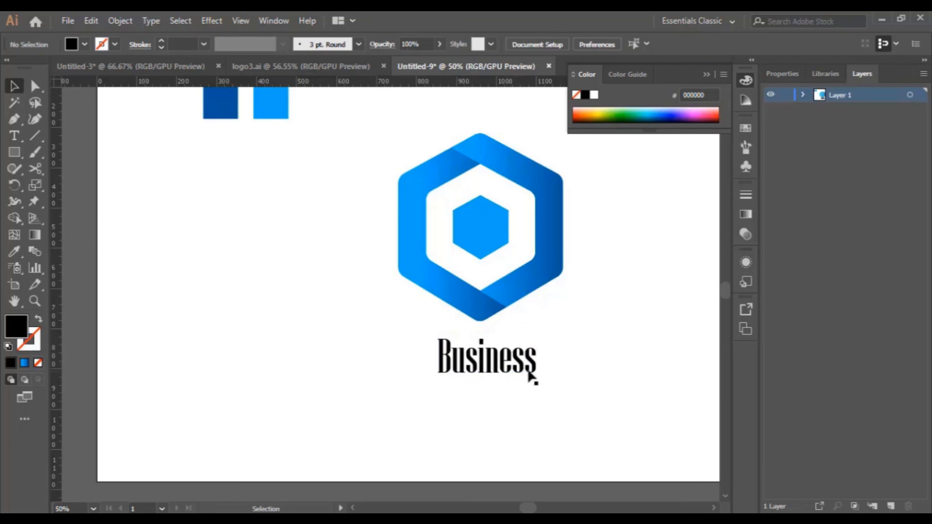
Collapse the Color panel and shift the "Business" text slightly left to center it under the hexagon
left_click(502, 364)
left_click(597, 335)
left_click(709, 82)
scroll(638, 242, "up", 2)
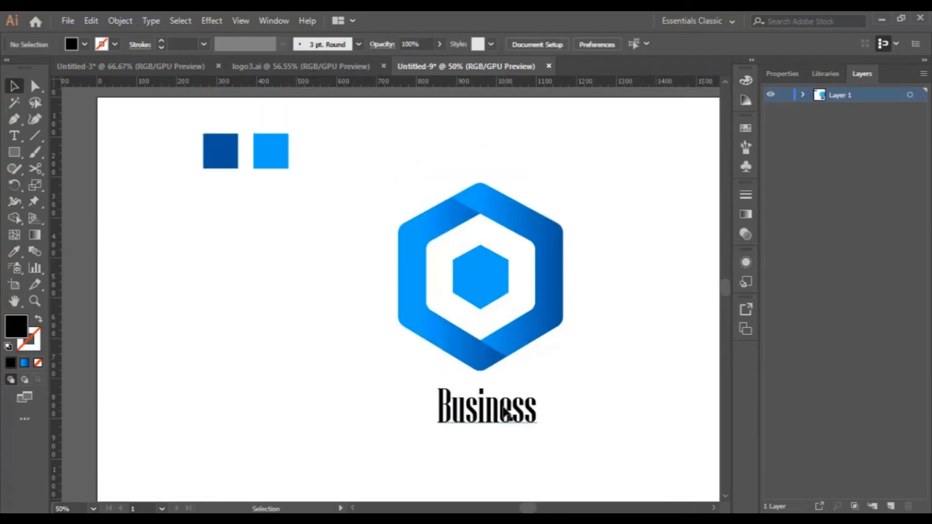
left_click_drag(504, 414, 502, 413)
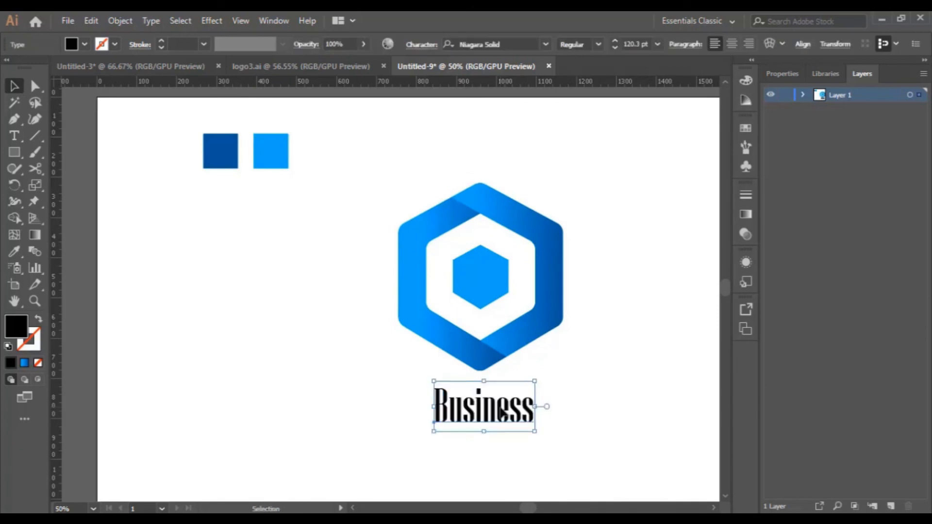
left_click(609, 379)
scroll(601, 421, "down", 2)
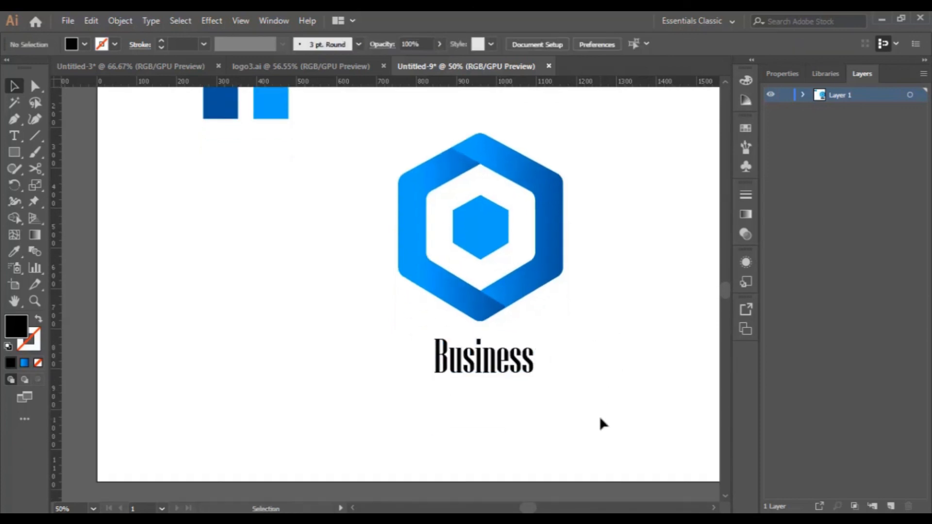